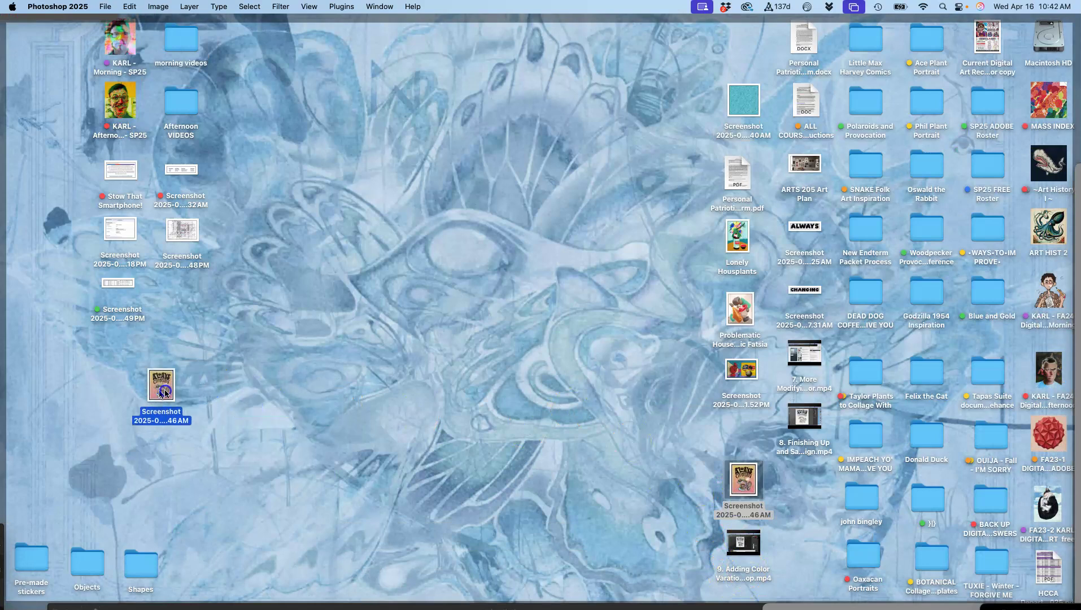
# - Switch to Chrome, find the instructor example post in the type design discussion and open it for editing
pyautogui.press('super+Tab')
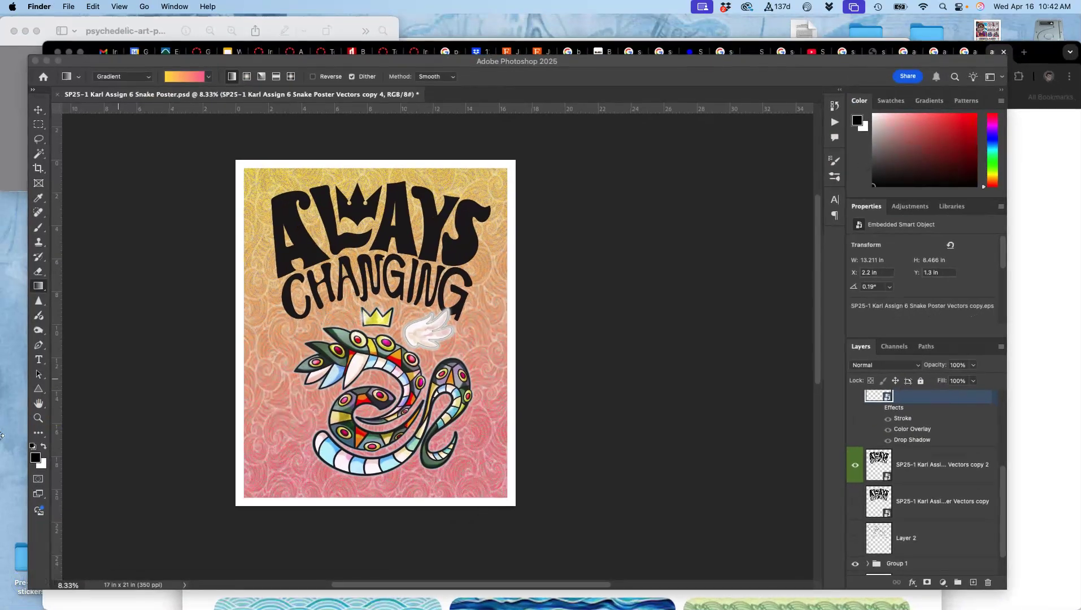
pyautogui.click(391, 52)
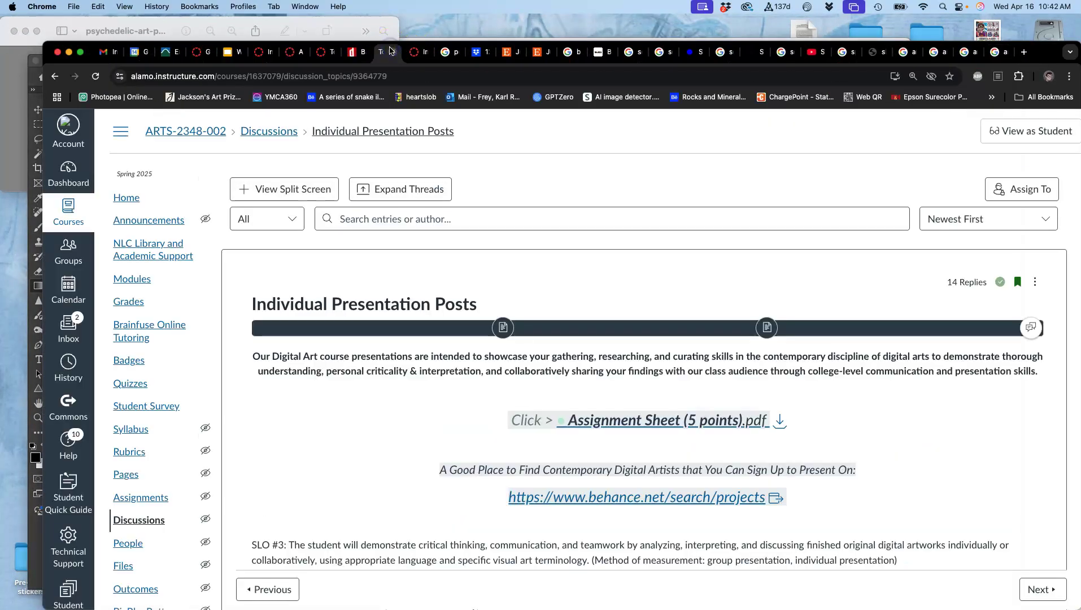
pyautogui.click(321, 51)
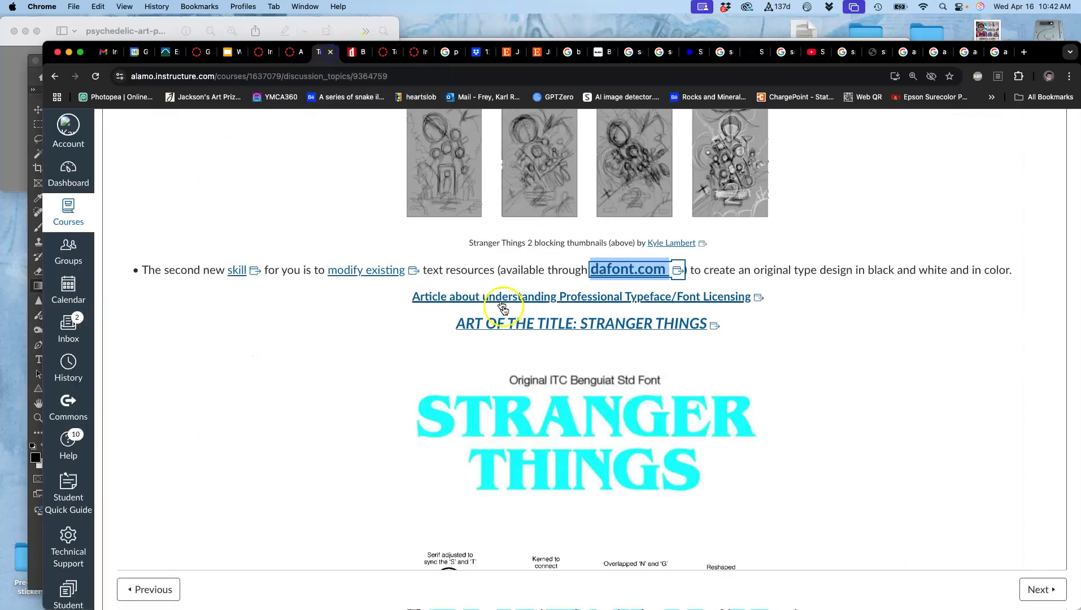
pyautogui.scroll(-20, 528, 360)
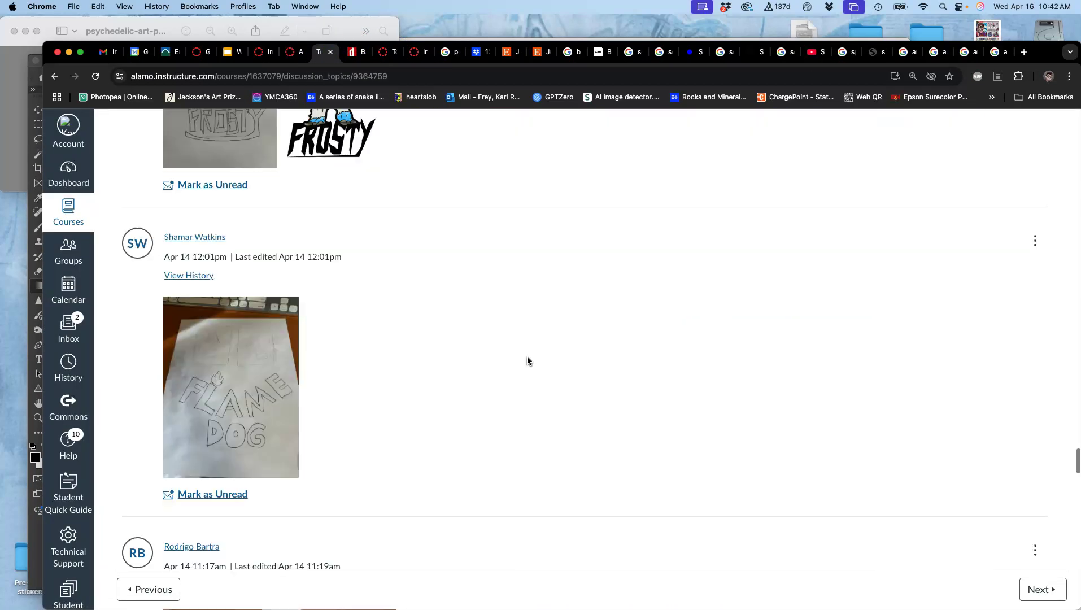
pyautogui.scroll(15, 528, 361)
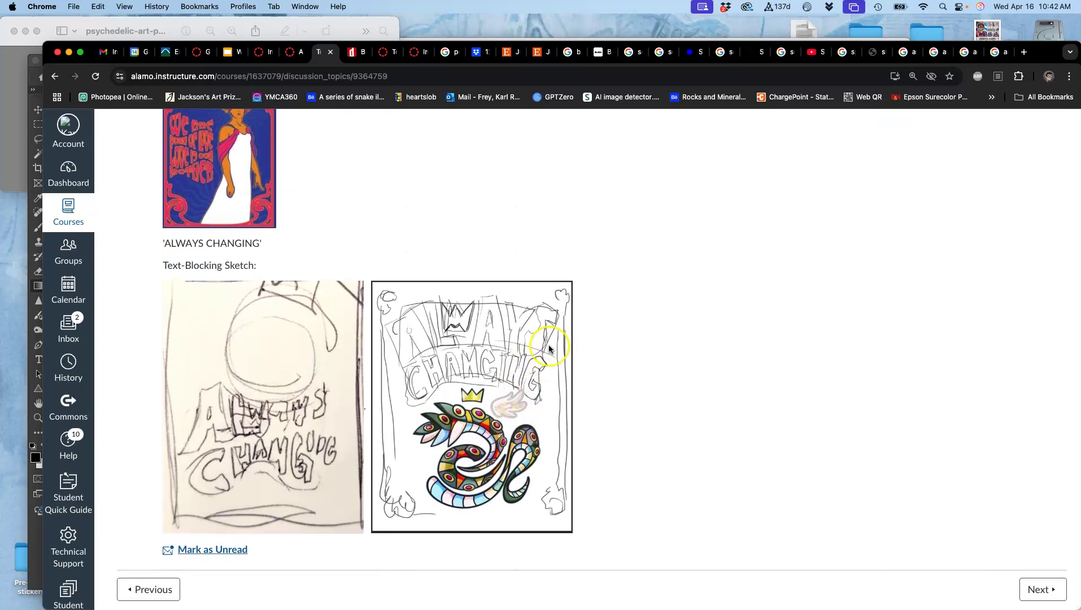
pyautogui.scroll(2, 548, 349)
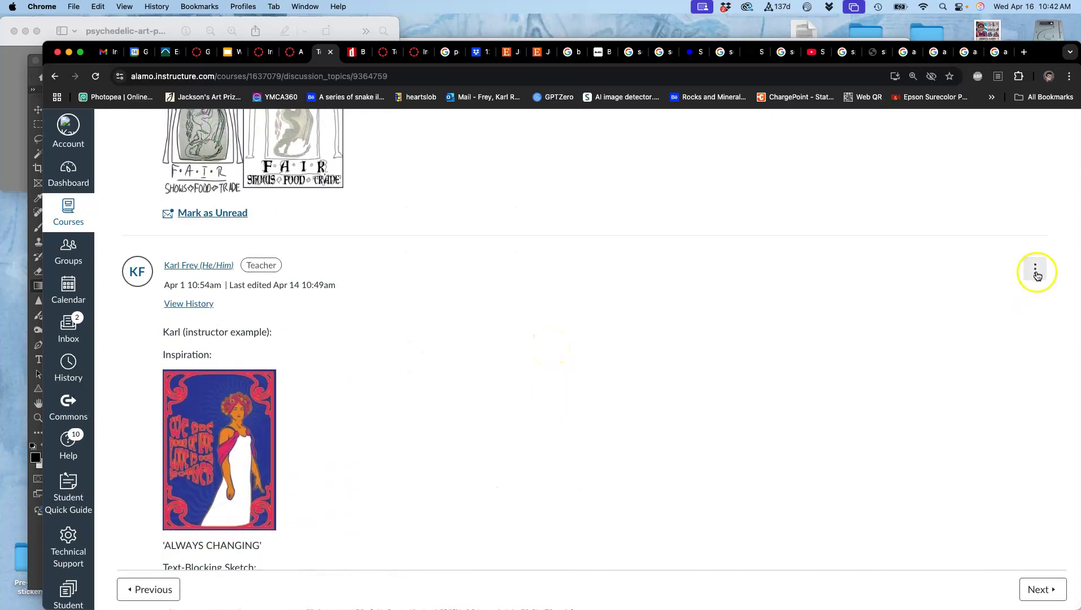
pyautogui.click(1035, 271)
pyautogui.click(960, 341)
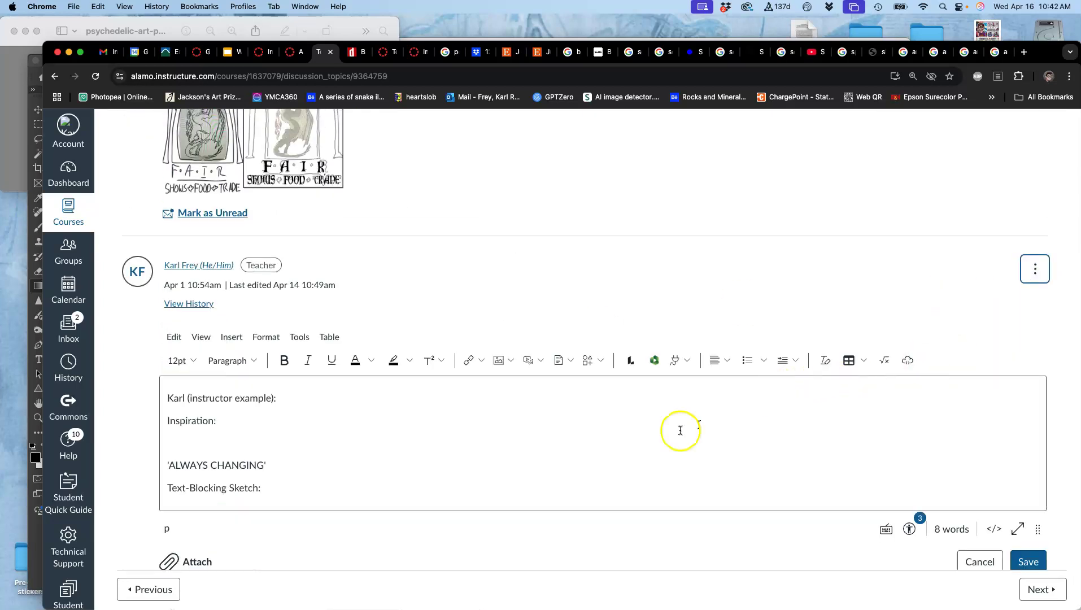
# - Add the caption "REQUIREMENT 1: Black Vector Type Design" below the sketches, with "REQUIREMENT 1" in bold and a blank line above
pyautogui.scroll(-10, 565, 443)
pyautogui.click(609, 469)
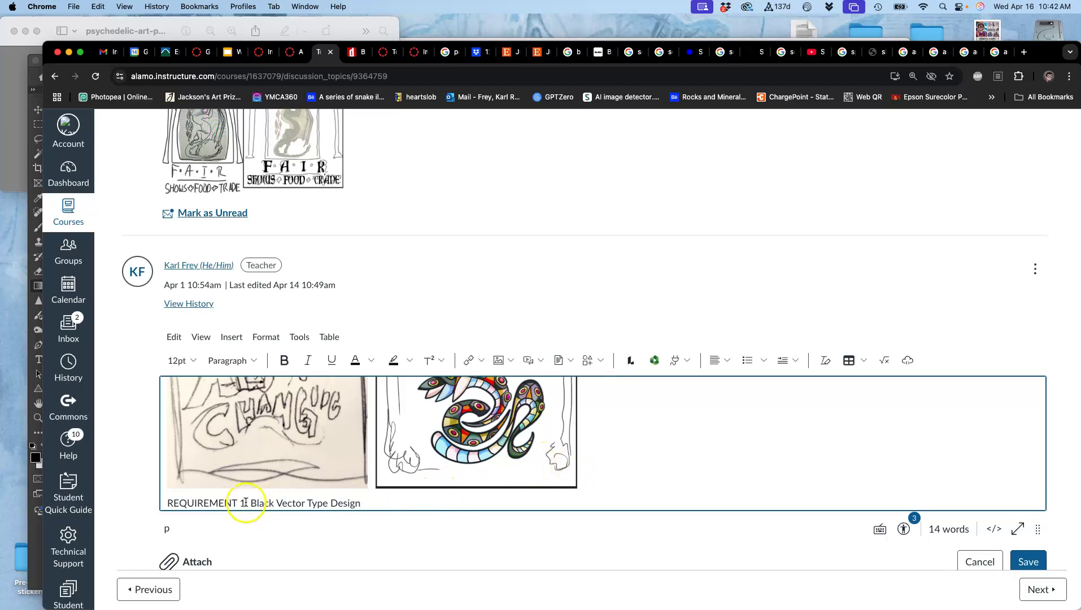
pyautogui.moveTo(246, 501); pyautogui.dragTo(166, 485)
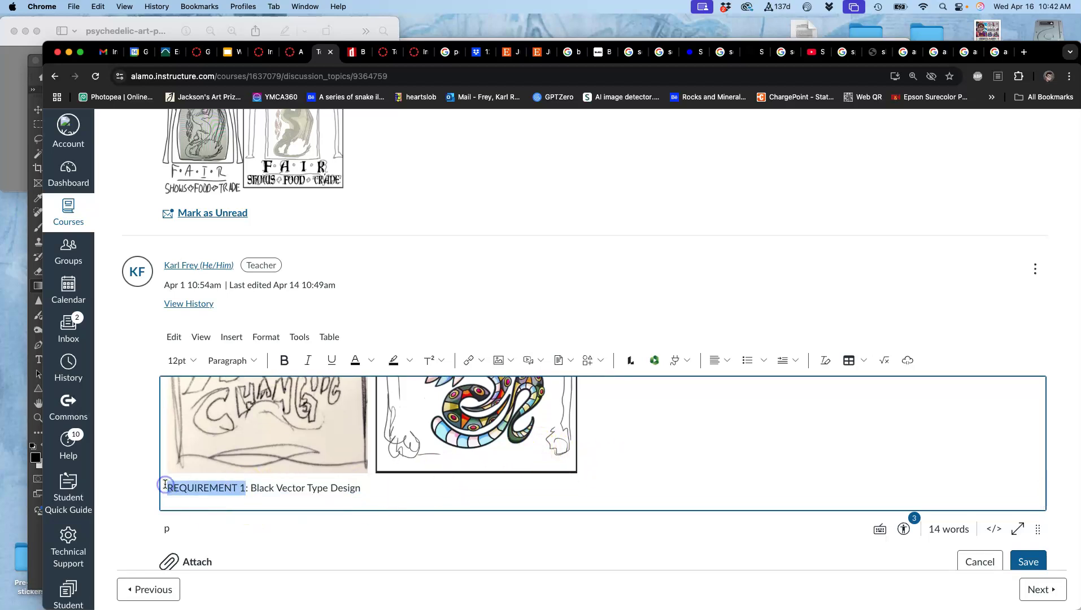
pyautogui.press('super+b')
pyautogui.click(167, 489)
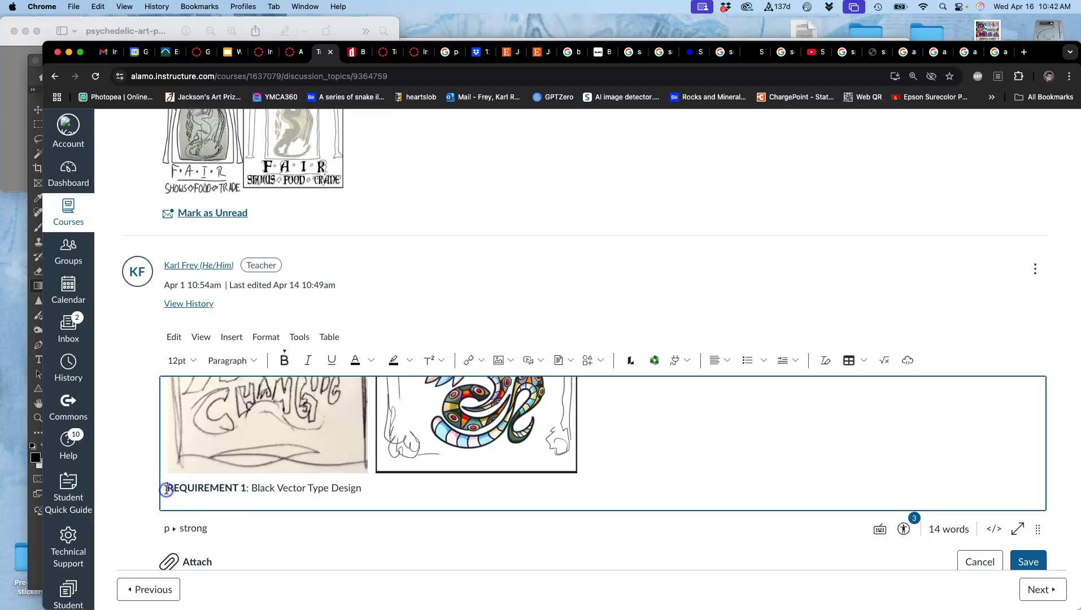
pyautogui.press('Return')
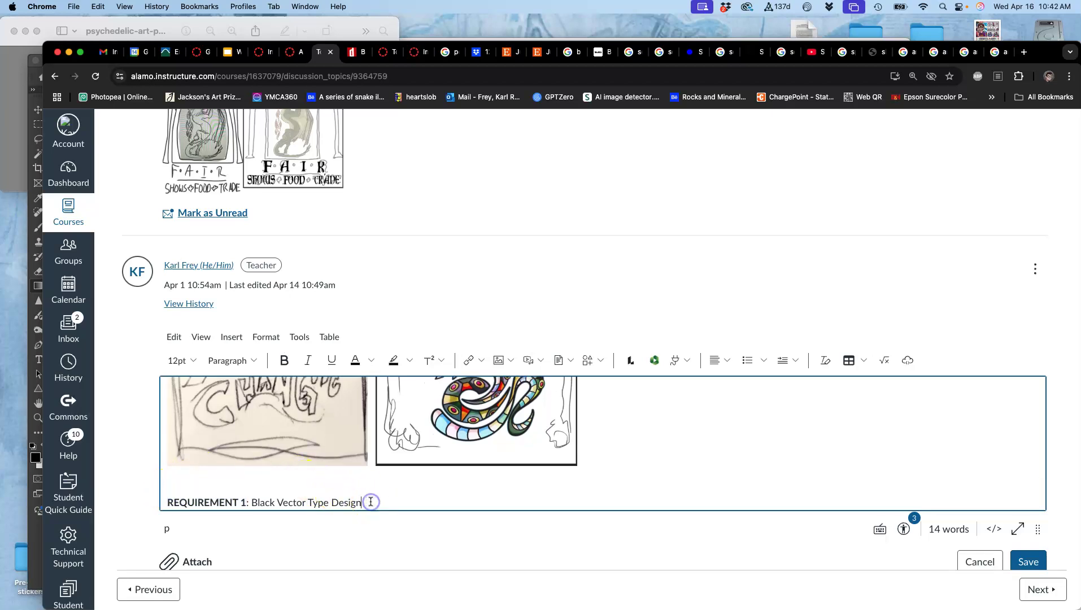
pyautogui.press('Return')
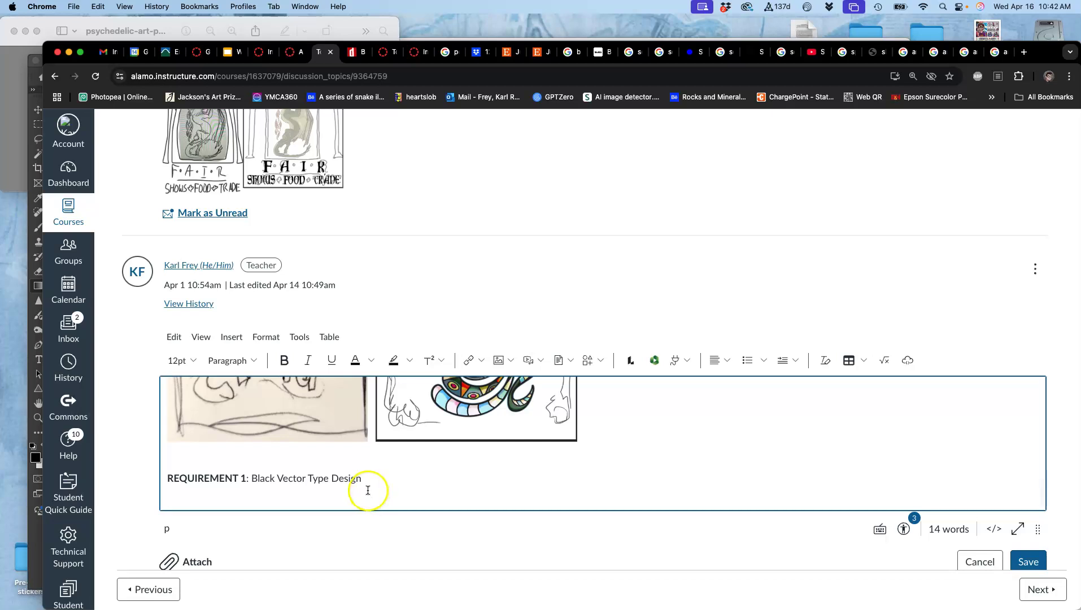
# - Insert the poster screenshot from the desktop below the Requirement 1 caption
pyautogui.press('F11')
pyautogui.moveTo(125, 383); pyautogui.dragTo(228, 499)
pyautogui.press('F11')
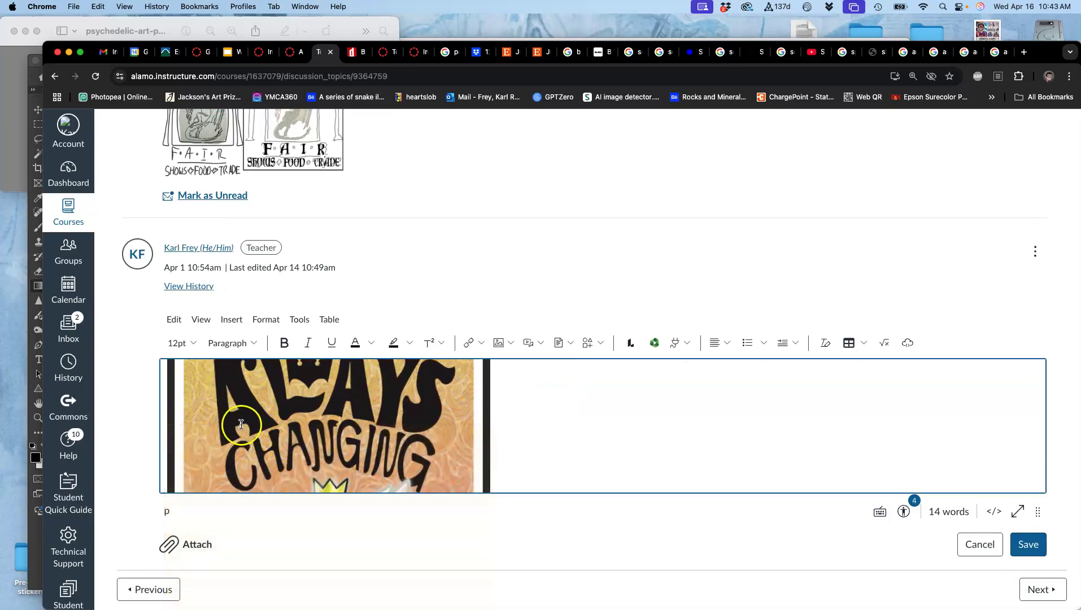
pyautogui.scroll(-3, 380, 457)
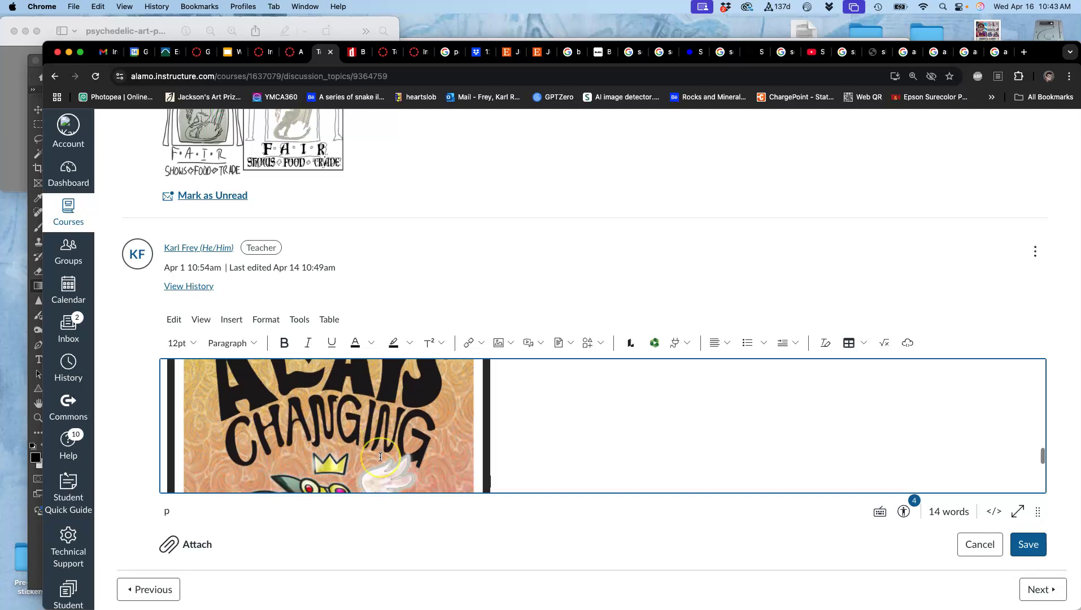
pyautogui.scroll(5, 380, 456)
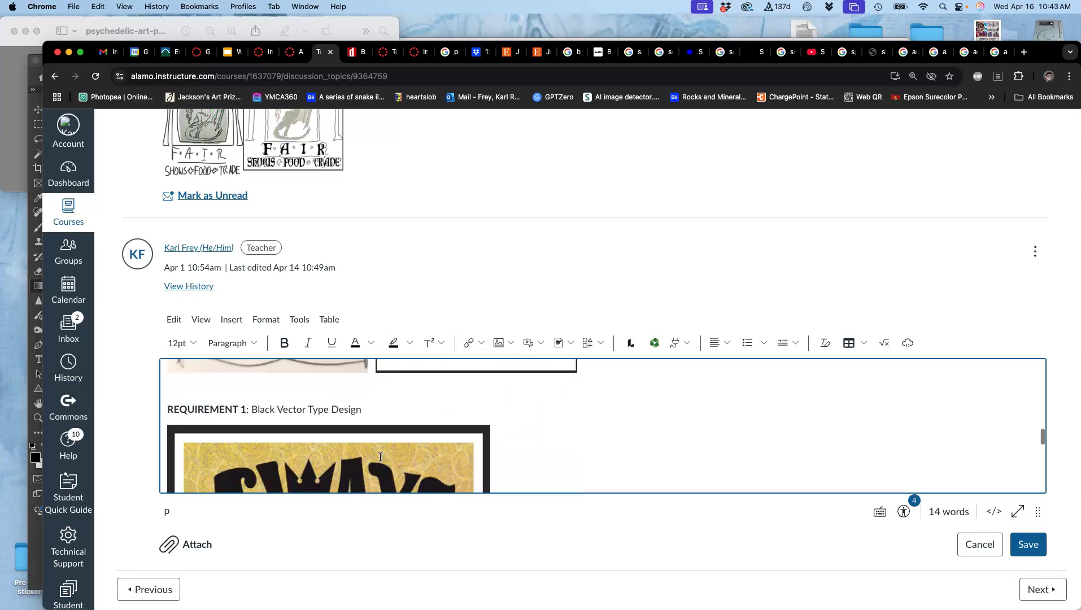
# - Shrink the inserted poster image to about the width of a sketch and save the post
pyautogui.click(429, 433)
pyautogui.moveTo(490, 416); pyautogui.dragTo(374, 413)
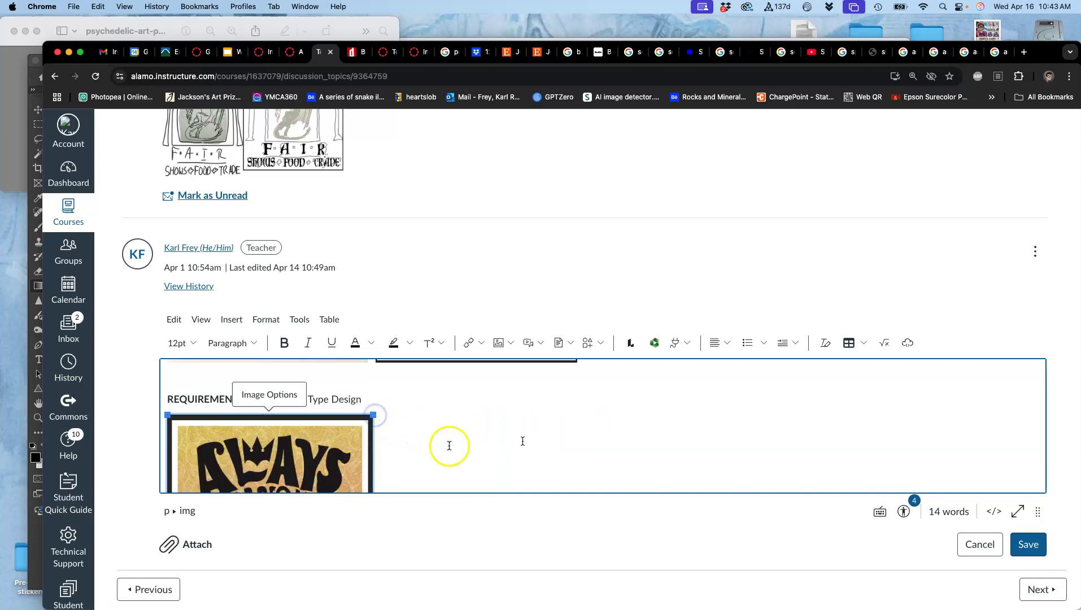
pyautogui.click(1026, 543)
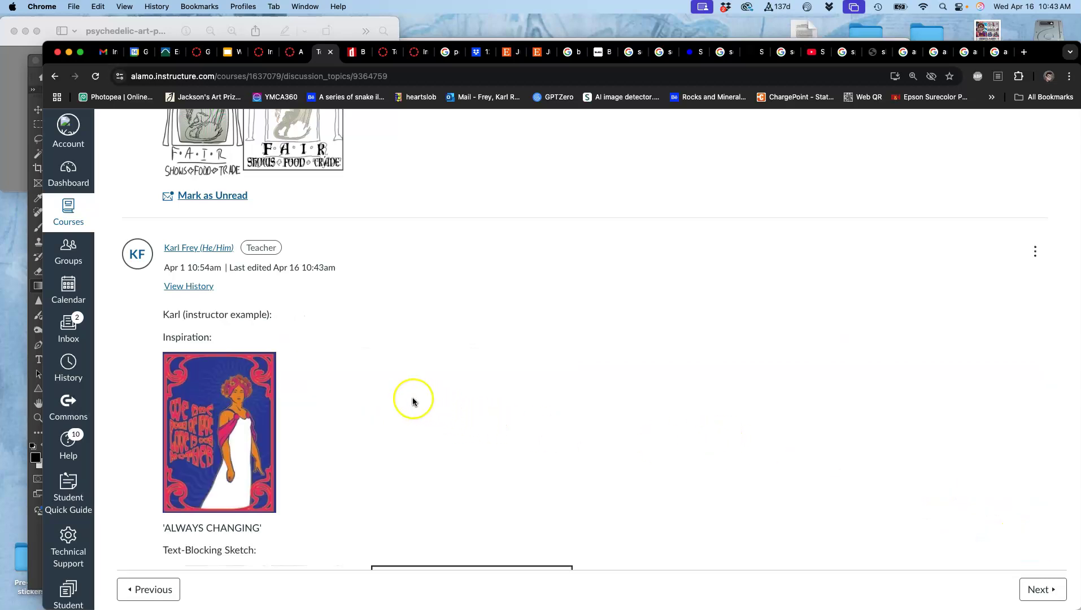
# - Review the poster image in the saved post and compare it with the past student example of black, color and finished type designs
pyautogui.scroll(-3, 388, 416)
pyautogui.scroll(-10, 388, 416)
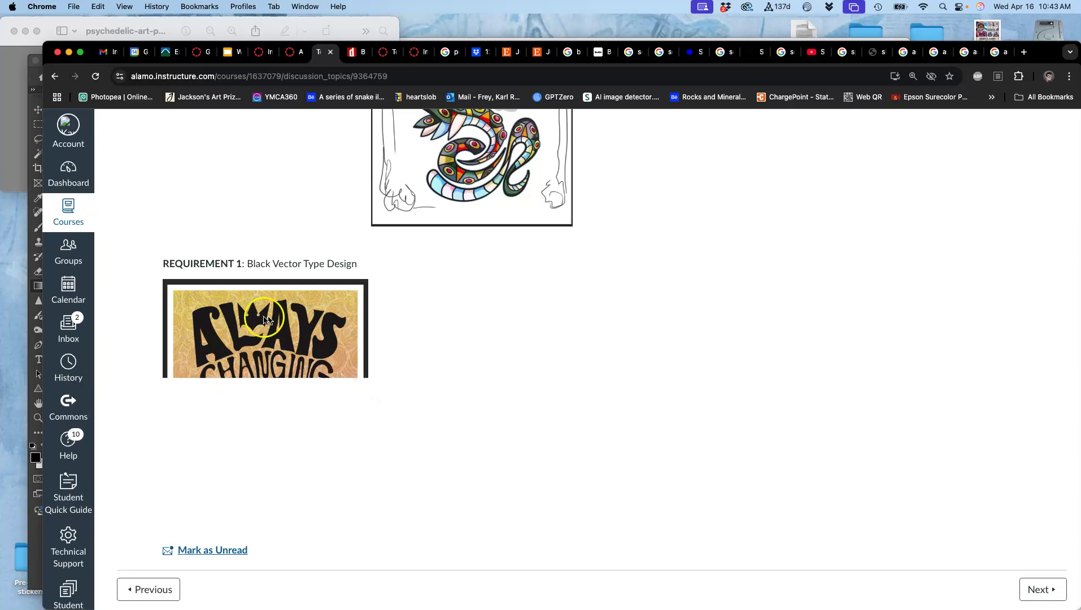
pyautogui.scroll(-20, 272, 327)
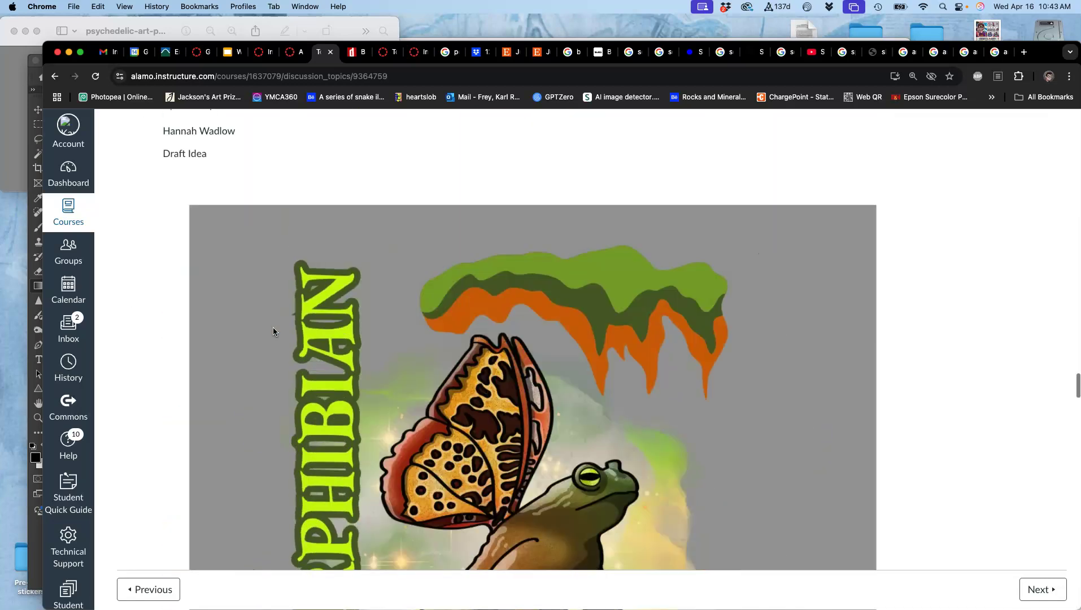
pyautogui.scroll(-15, 272, 331)
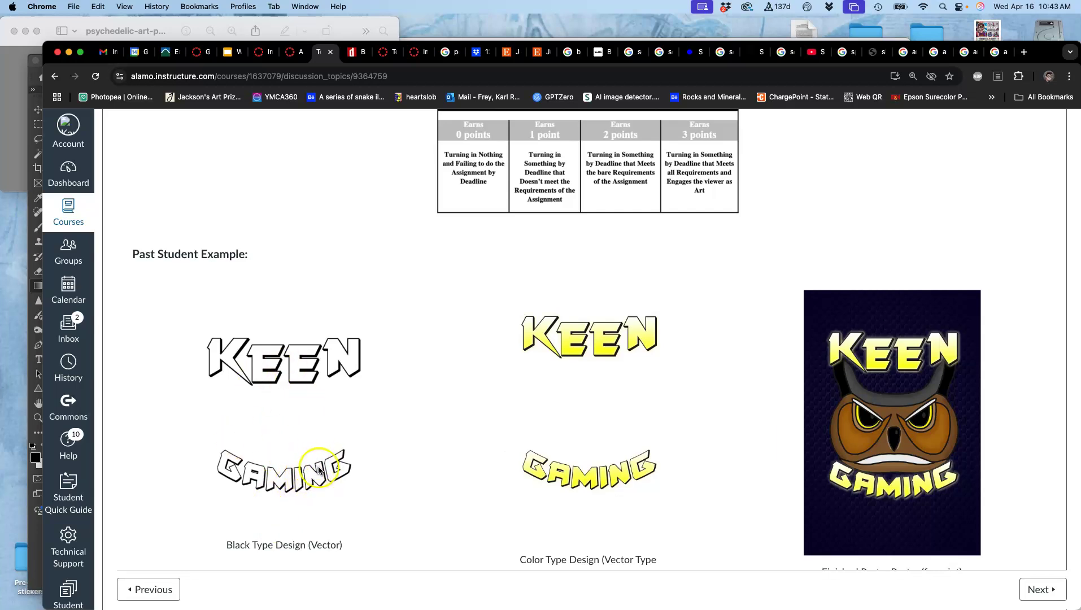
pyautogui.scroll(-2, 319, 470)
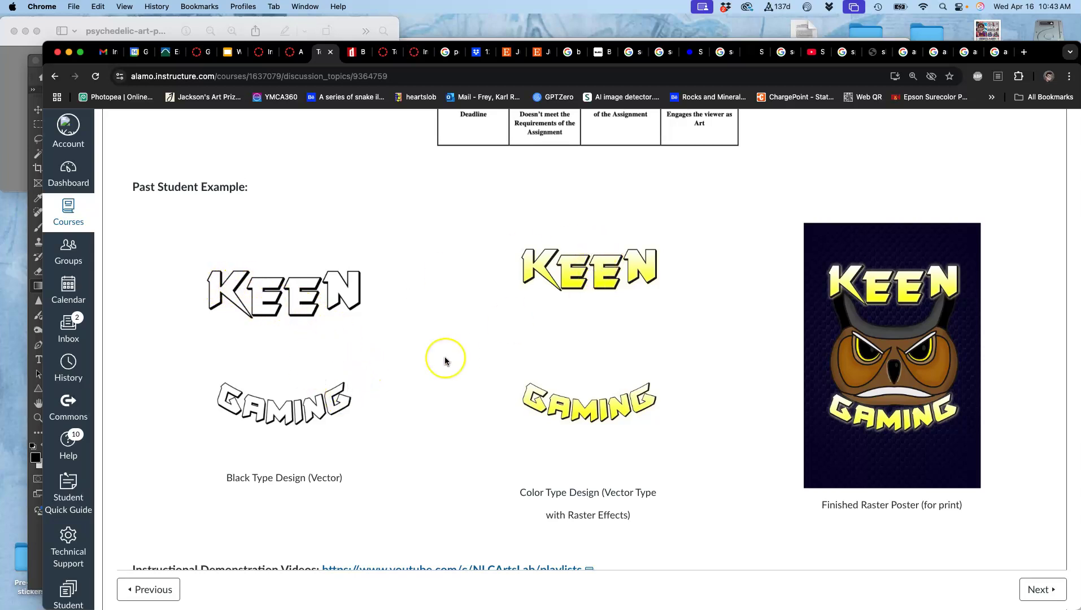
pyautogui.scroll(-10, 444, 358)
pyautogui.scroll(10, 444, 361)
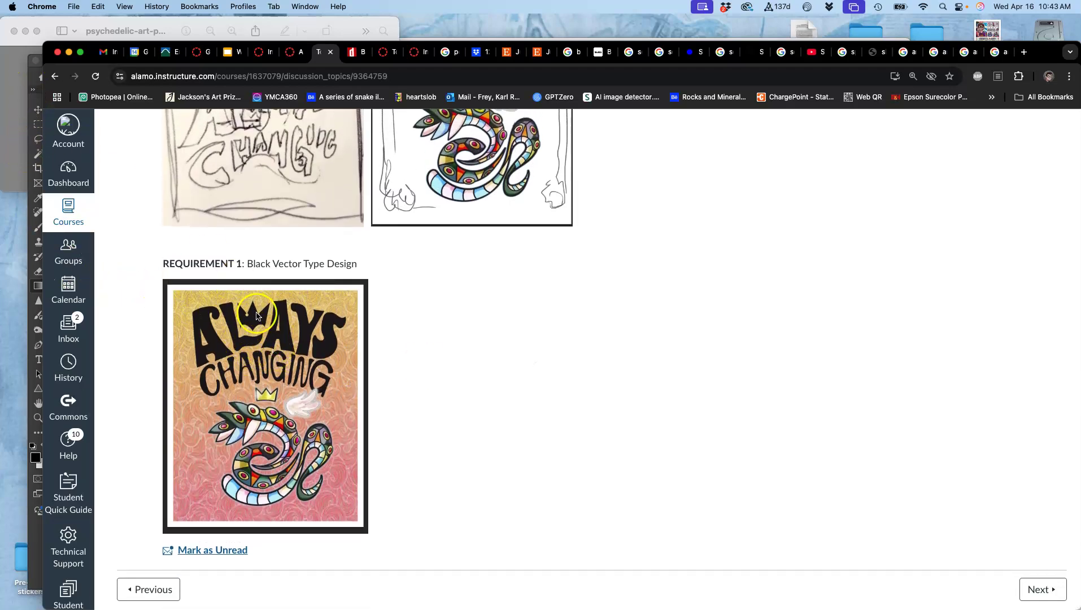
# - Switch to Photoshop, show the Snake Poster Vectors copy 4 layer and turn on its layer effects
pyautogui.click(29, 79)
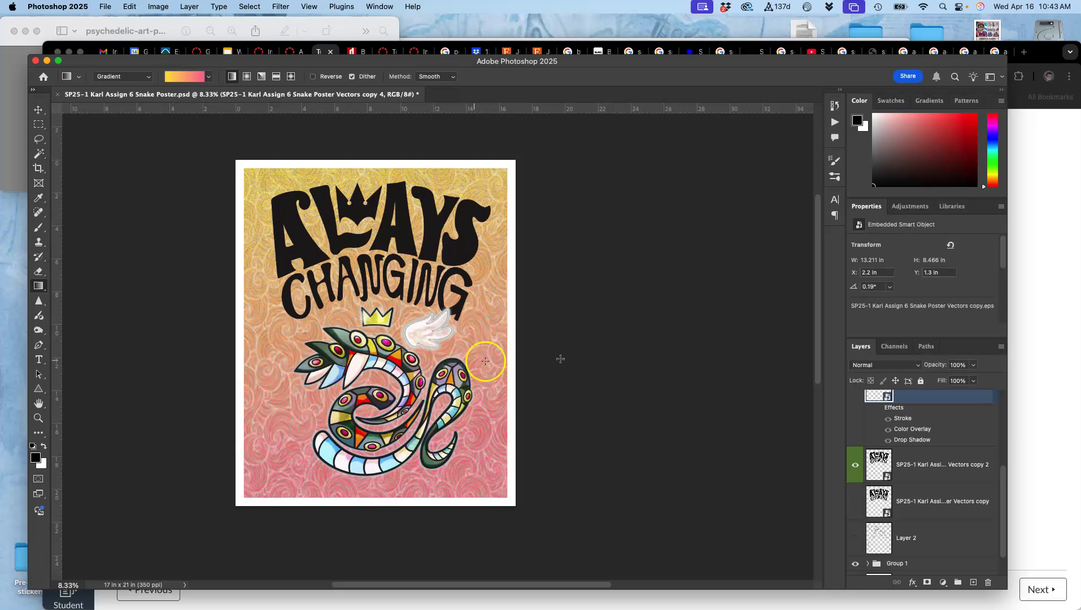
pyautogui.click(861, 409)
pyautogui.click(855, 409)
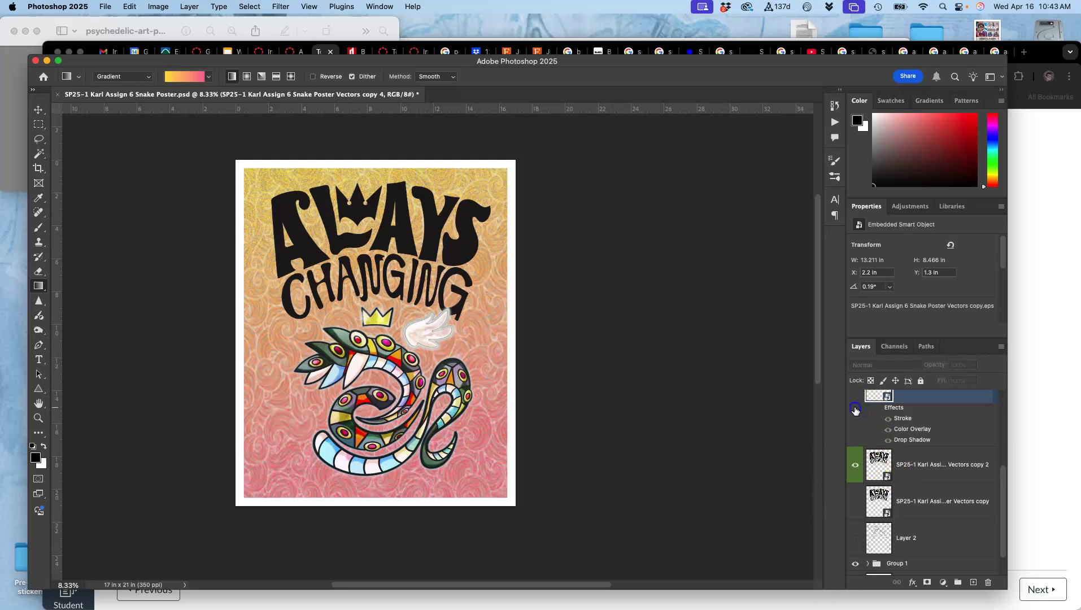
pyautogui.scroll(3, 854, 397)
pyautogui.click(867, 449)
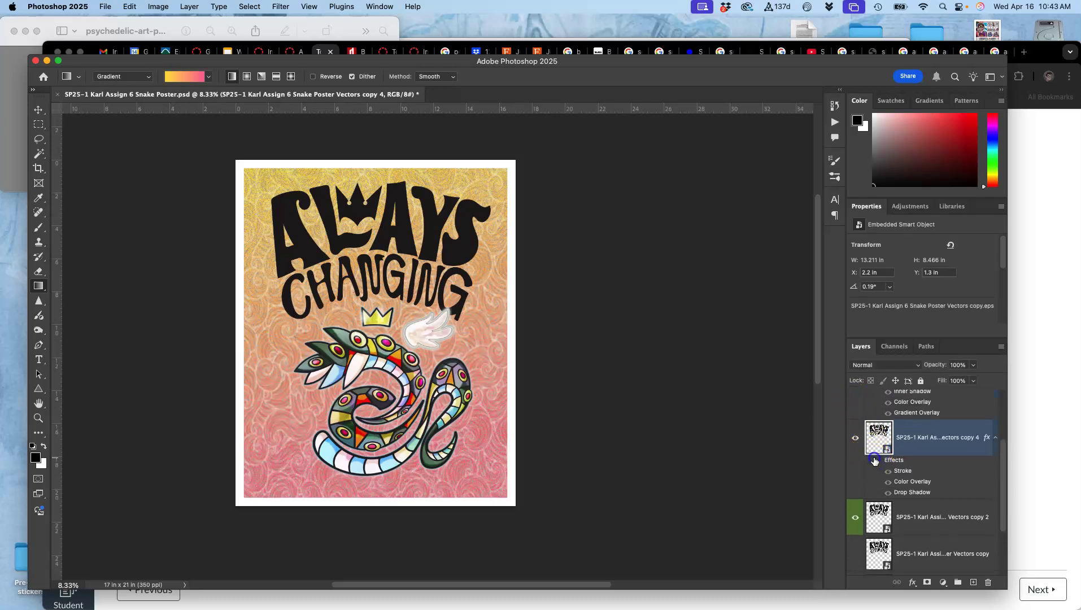
pyautogui.click(877, 461)
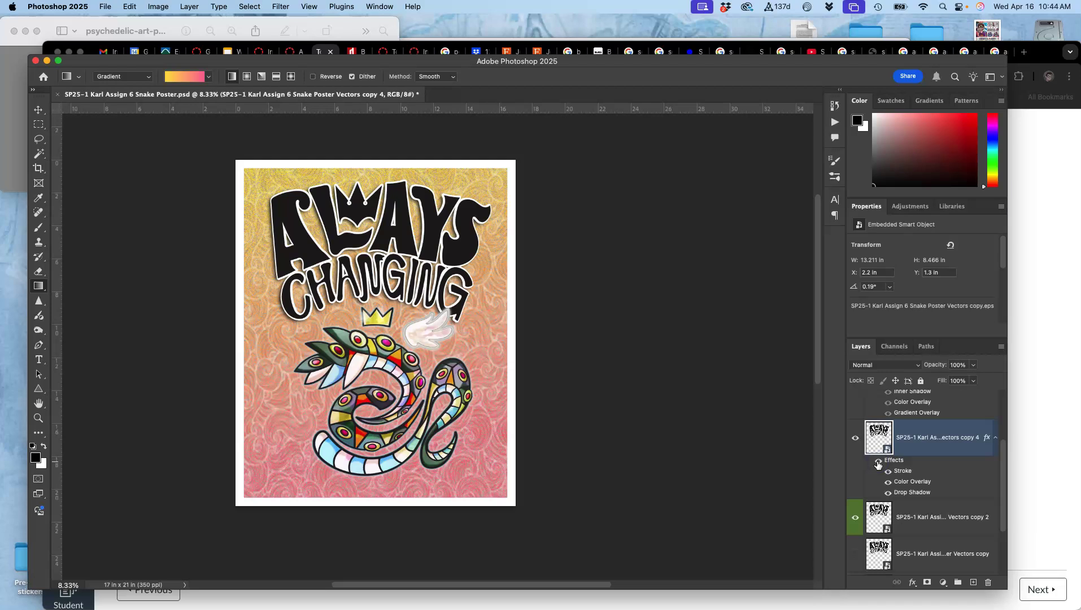
# - Hide the plain black lettering layer, Vectors copy 2
pyautogui.scroll(1, 878, 464)
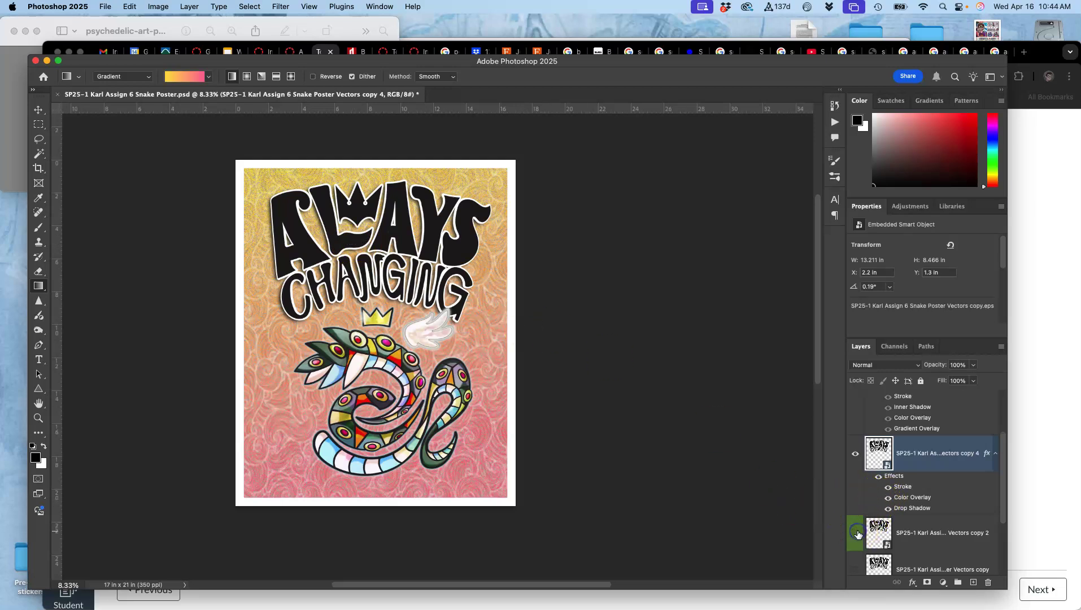
pyautogui.scroll(-3, 892, 518)
pyautogui.scroll(6, 892, 518)
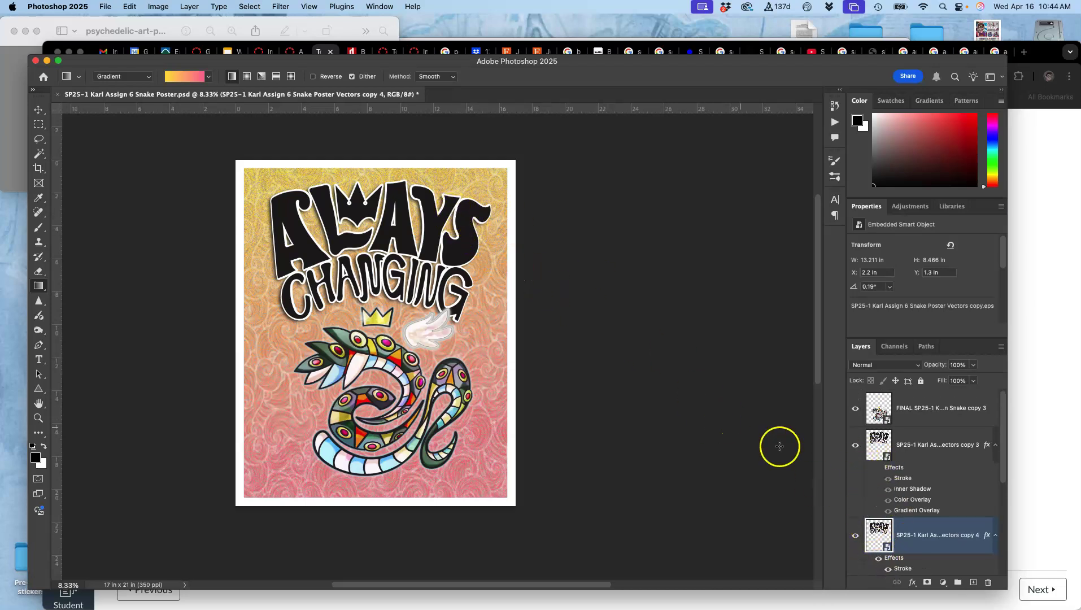
# - Show the Vectors copy 3 layer and turn on its layer effects
pyautogui.scroll(-3, 870, 504)
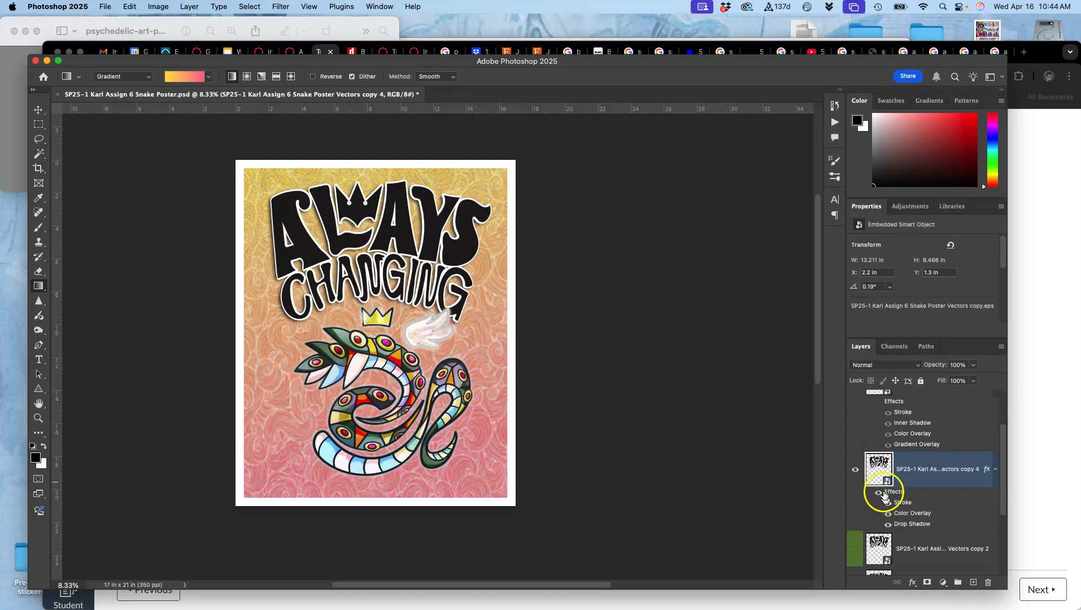
pyautogui.click(867, 402)
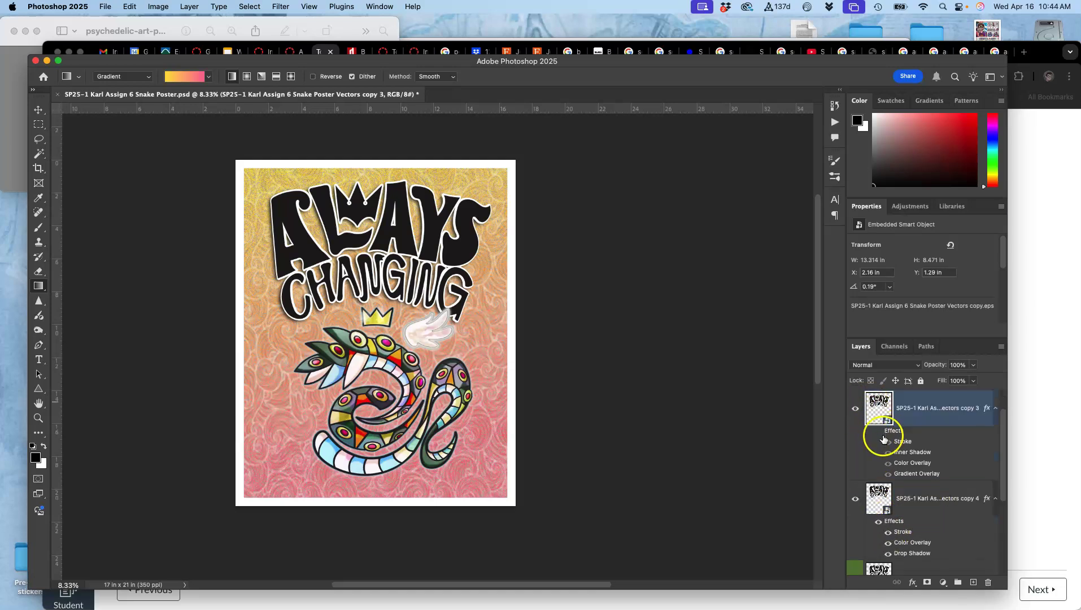
pyautogui.scroll(2, 884, 436)
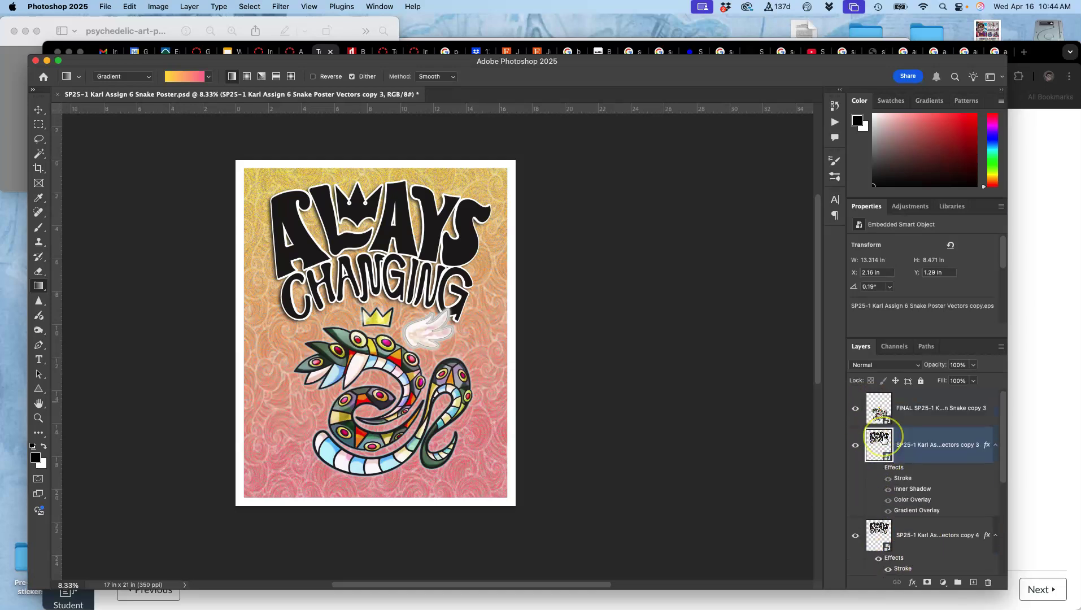
pyautogui.click(877, 468)
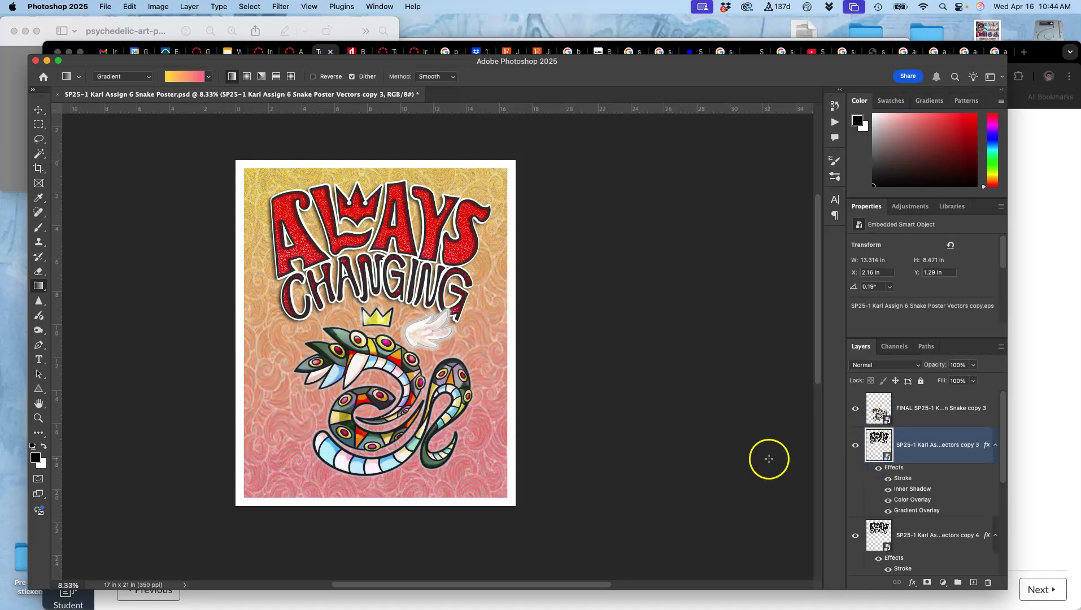
# - Compare the Vectors copy 4 lettering with and without its Stroke, and turn off its Color Overlay
pyautogui.scroll(-2, 932, 536)
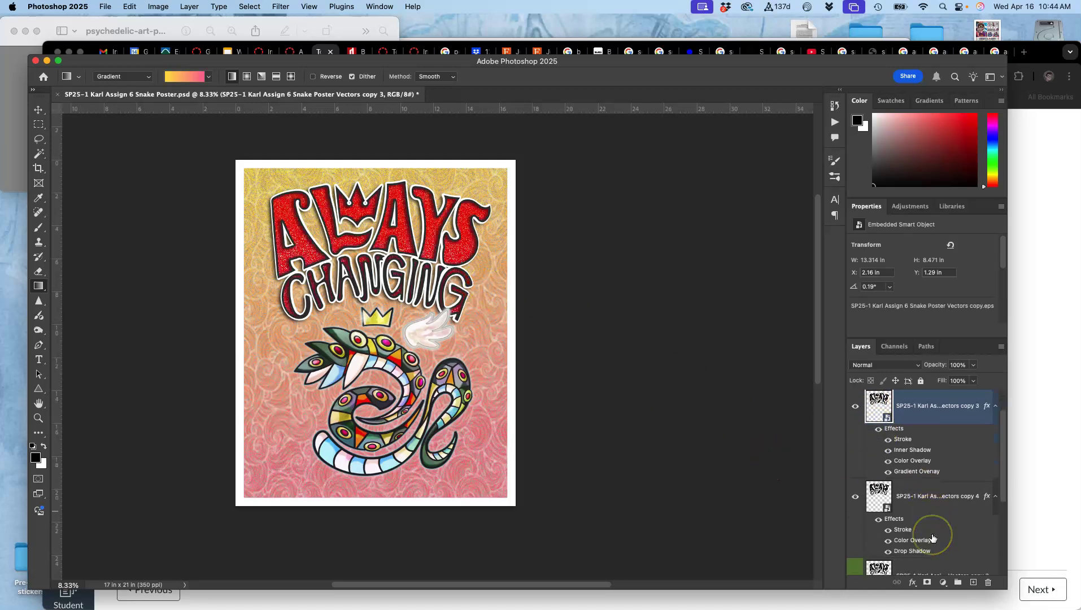
pyautogui.click(888, 530)
pyautogui.click(888, 531)
pyautogui.click(886, 541)
pyautogui.click(886, 541)
pyautogui.click(886, 541)
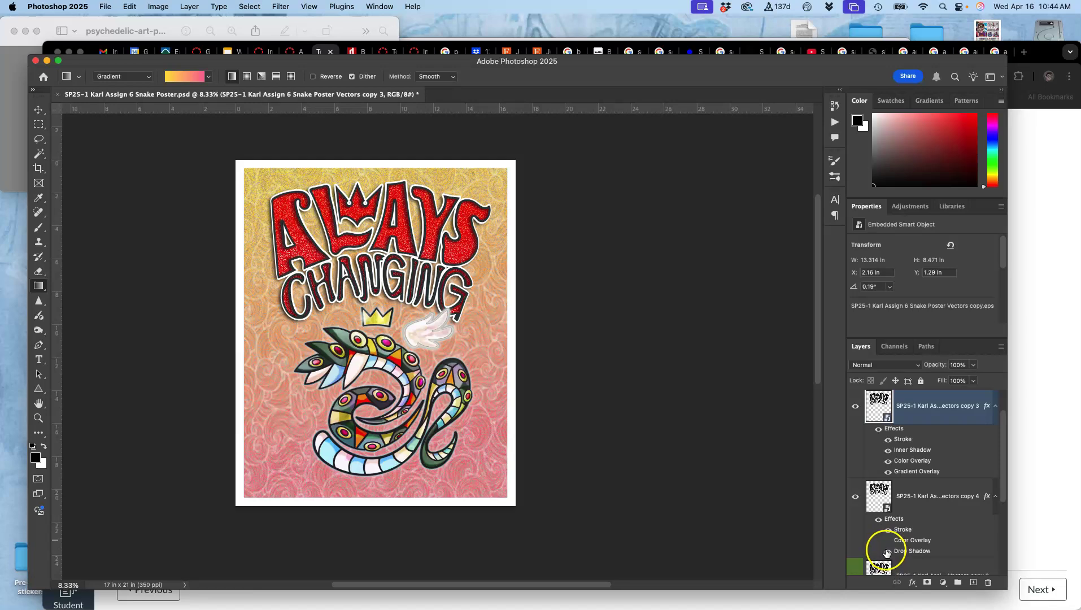
# - Toggle the Drop Shadow of Vectors copy 4 off and on to compare its effect behind the lettering
pyautogui.click(886, 551)
pyautogui.click(885, 551)
pyautogui.click(886, 551)
pyautogui.click(885, 551)
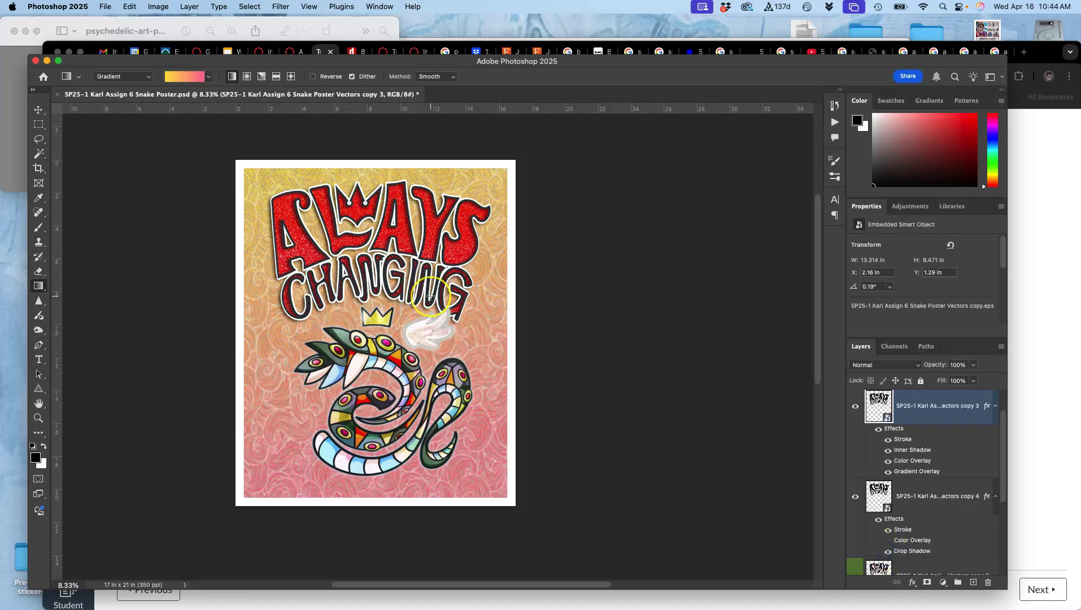
# - Examine the layered outline, stroke and shadow effects across the ALWAYS CHANGING lettering, including the corners where the A meets the H
pyautogui.scroll(10, 430, 300)
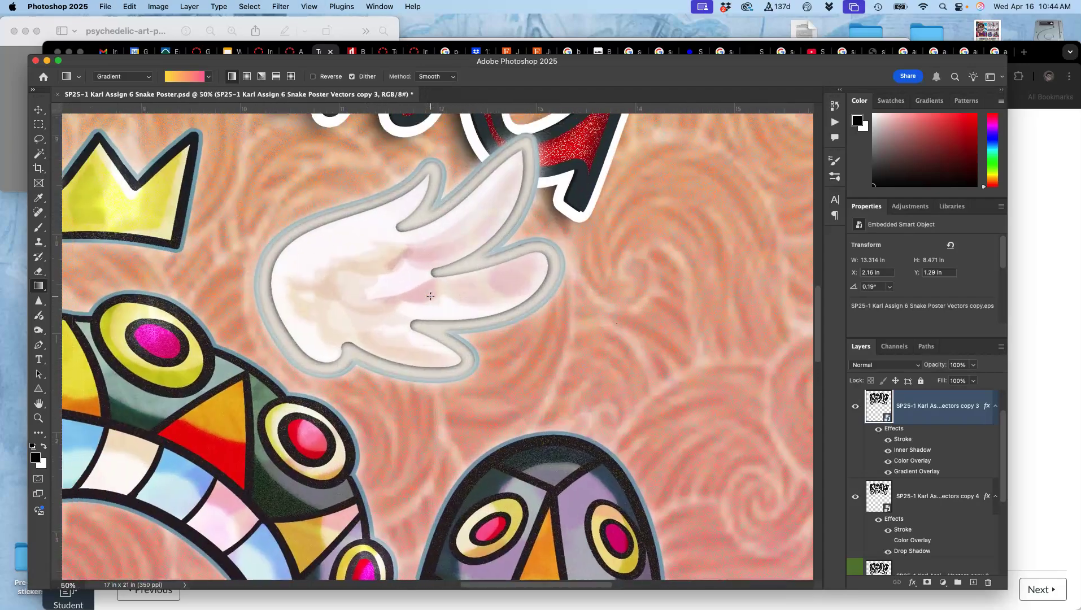
pyautogui.scroll(8, 431, 296)
pyautogui.hscroll(-5, 430, 296)
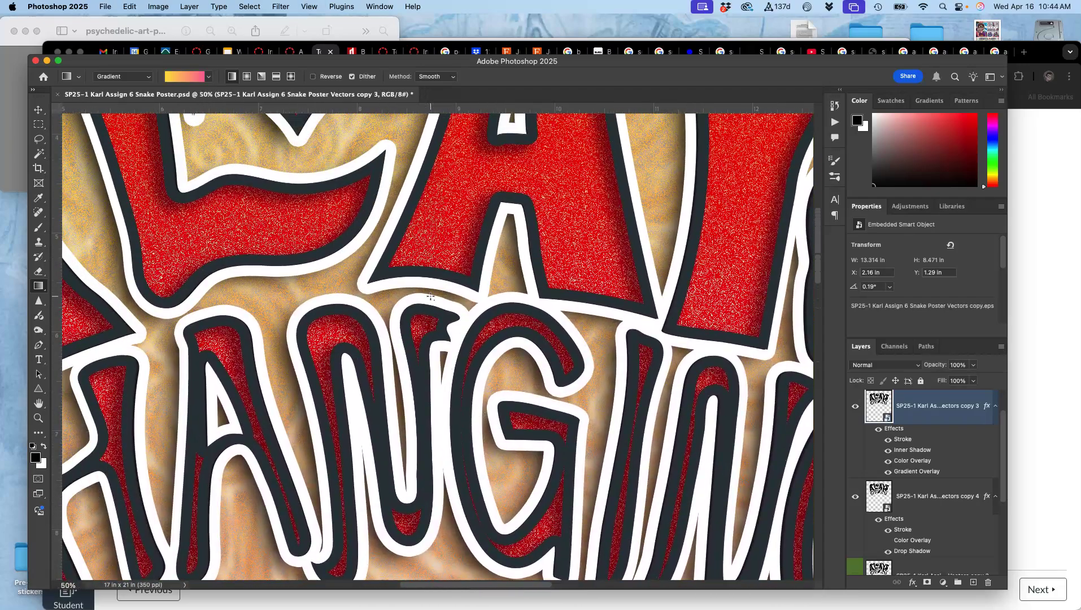
pyautogui.scroll(5, 430, 296)
pyautogui.hscroll(-8, 431, 296)
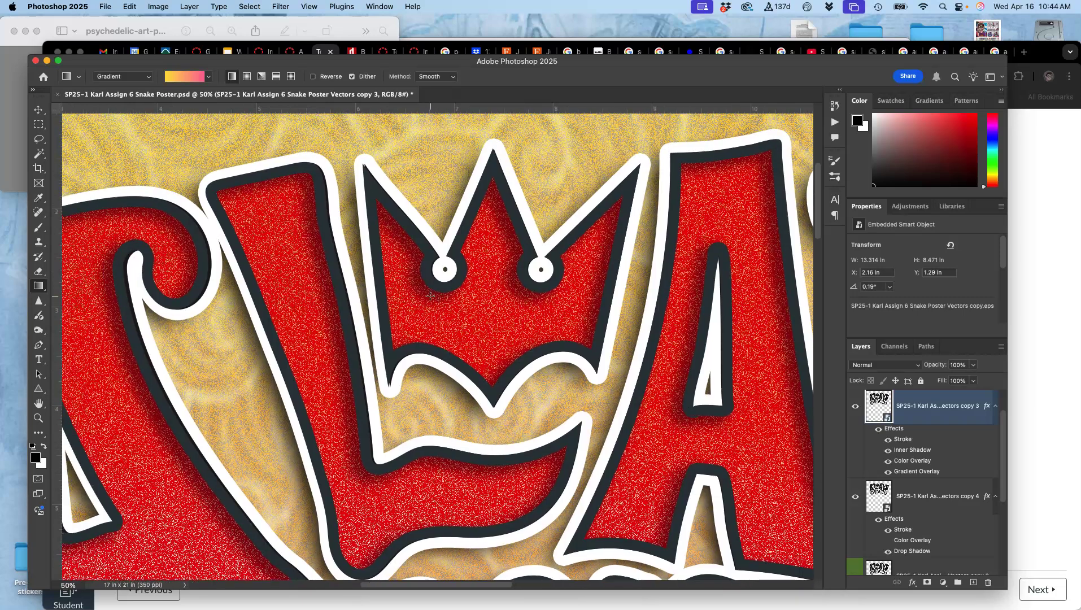
pyautogui.hscroll(-5, 431, 296)
pyautogui.scroll(-2, 431, 296)
pyautogui.scroll(-15, 431, 296)
pyautogui.hscroll(2, 430, 296)
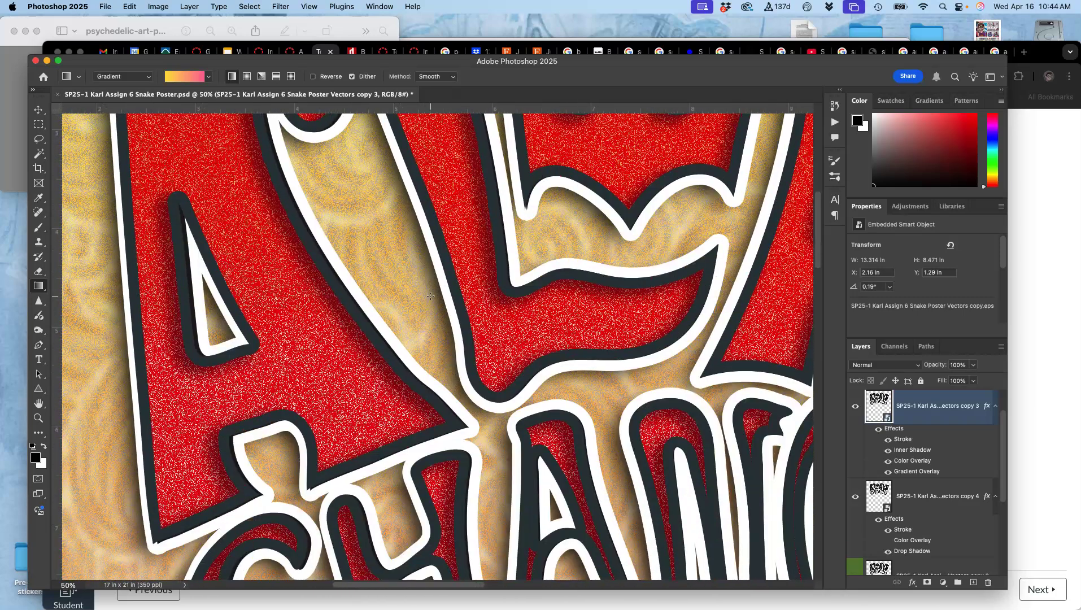
pyautogui.scroll(-7, 430, 296)
pyautogui.hscroll(1, 430, 296)
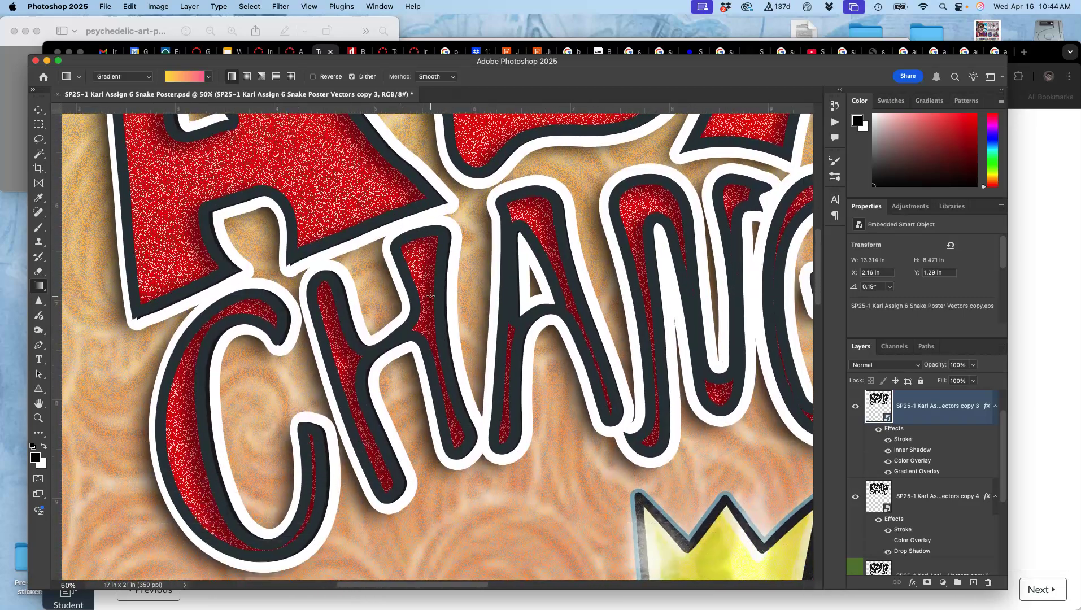
pyautogui.scroll(4, 430, 296)
pyautogui.hscroll(-1, 430, 295)
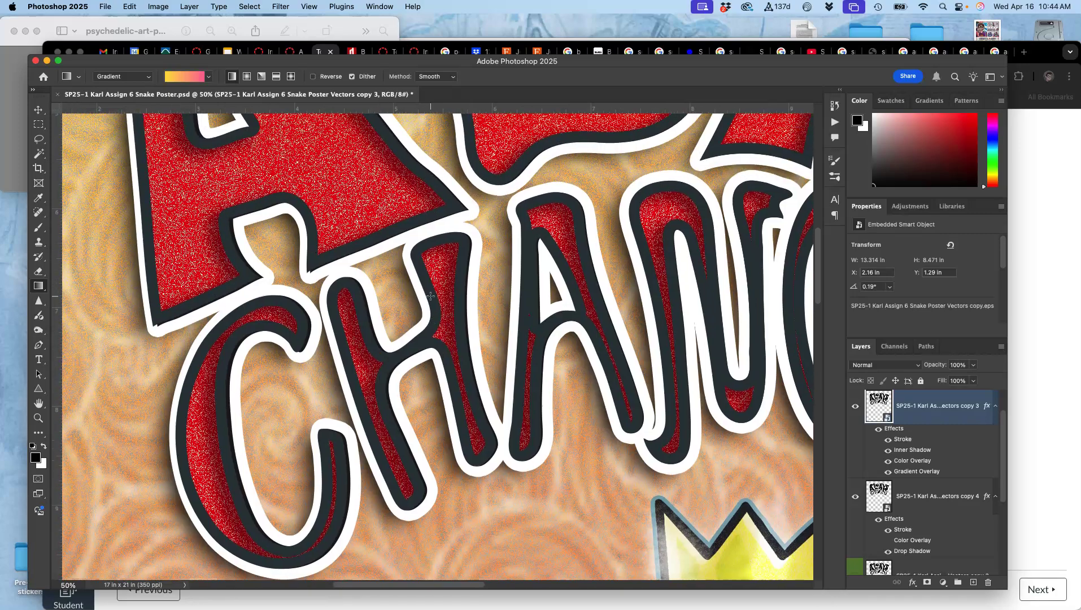
pyautogui.scroll(10, 430, 296)
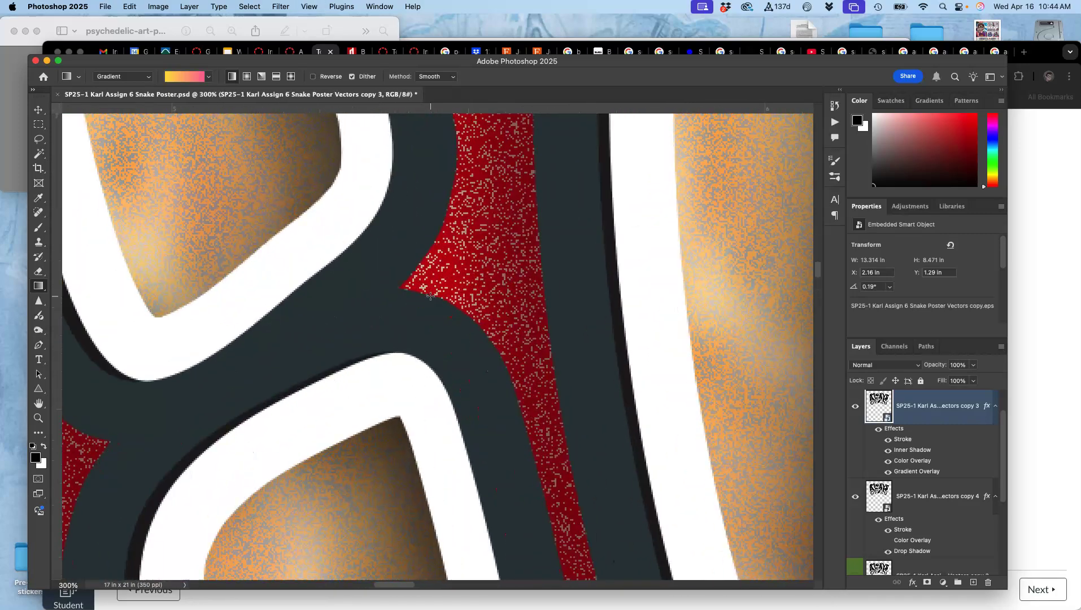
pyautogui.scroll(5, 431, 296)
pyautogui.hscroll(-5, 430, 296)
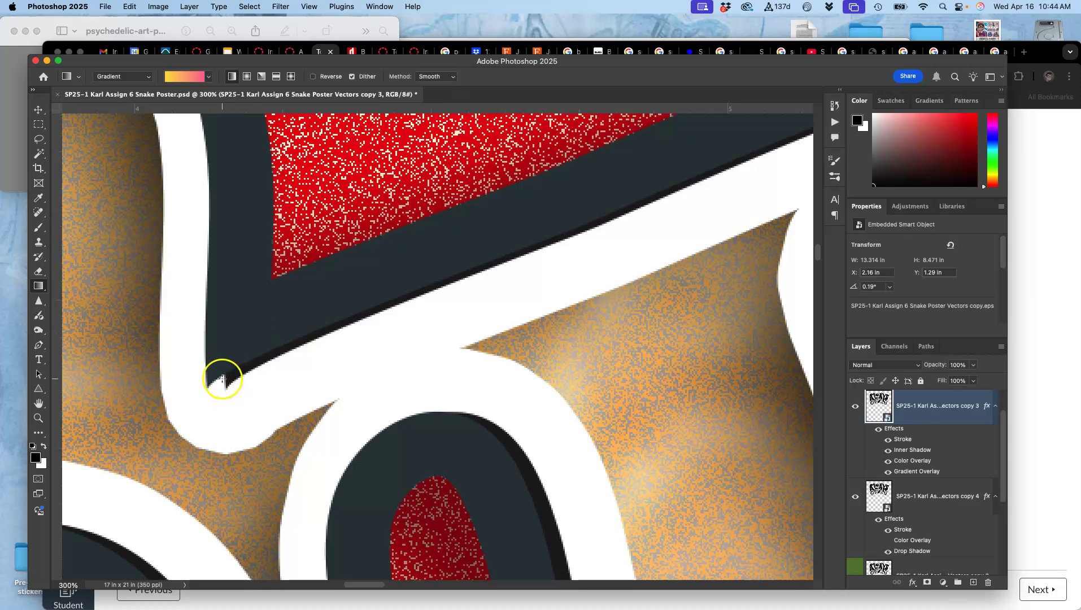
pyautogui.scroll(-6, 224, 384)
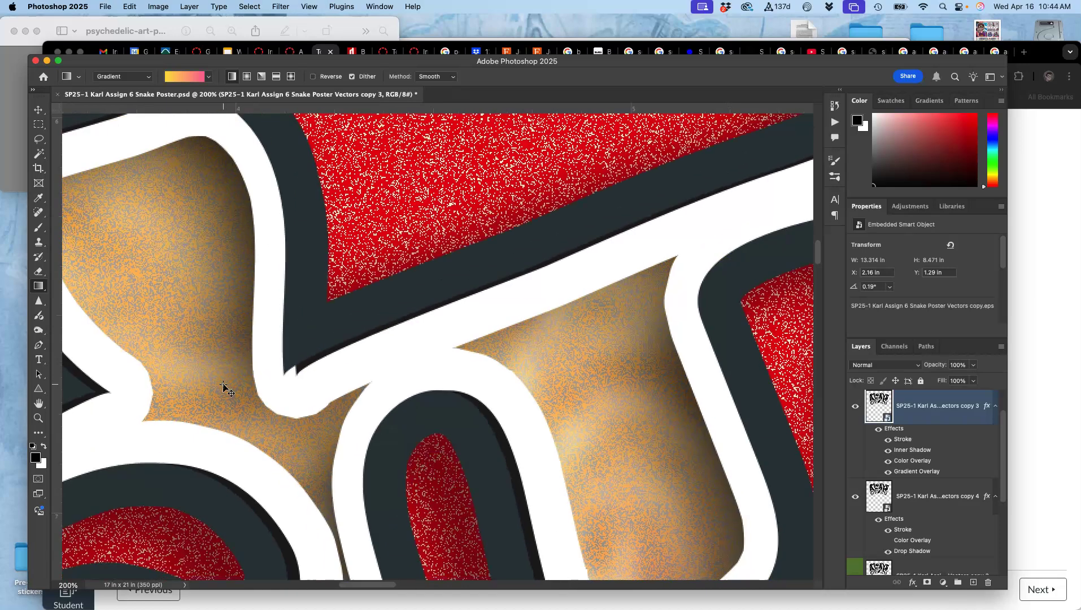
pyautogui.scroll(-2, 224, 384)
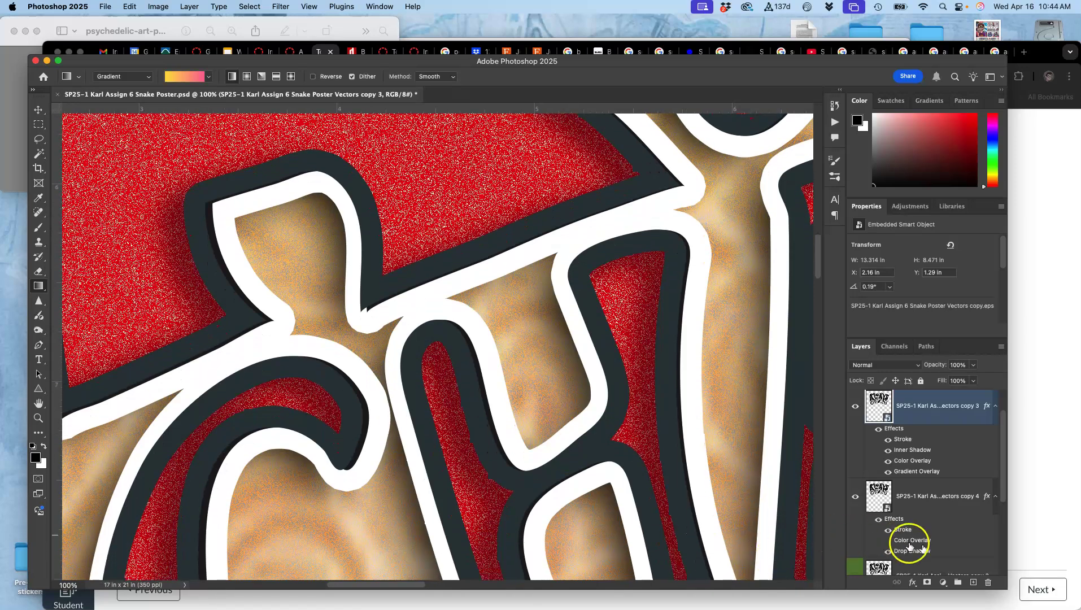
pyautogui.click(917, 496)
pyautogui.press('super+t')
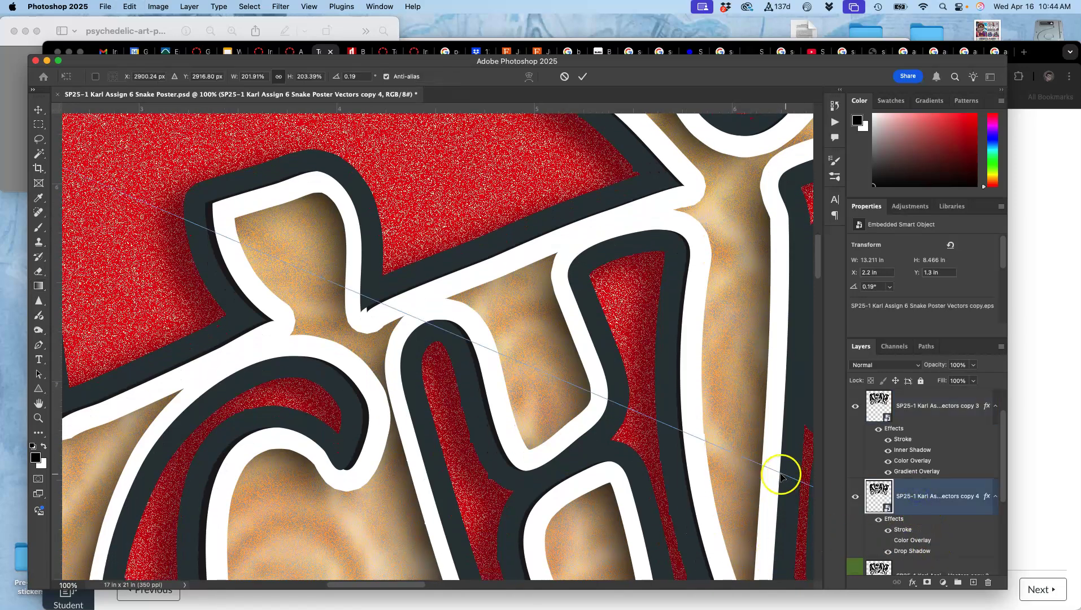
pyautogui.scroll(-10, 549, 459)
pyautogui.hscroll(-10, 550, 459)
pyautogui.scroll(-5, 548, 465)
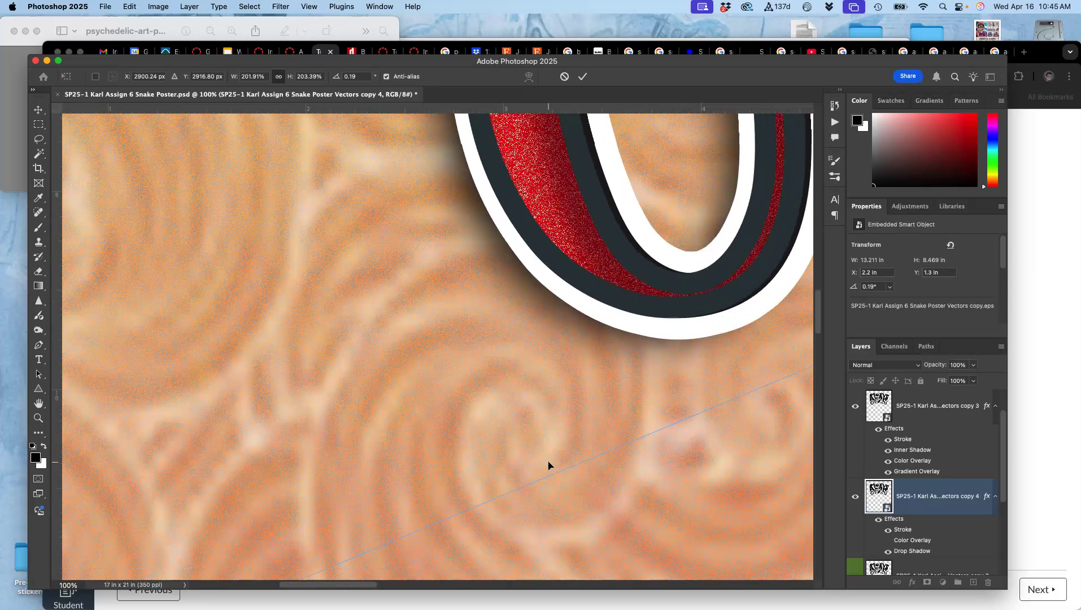
pyautogui.scroll(-4, 549, 466)
pyautogui.scroll(-2, 548, 466)
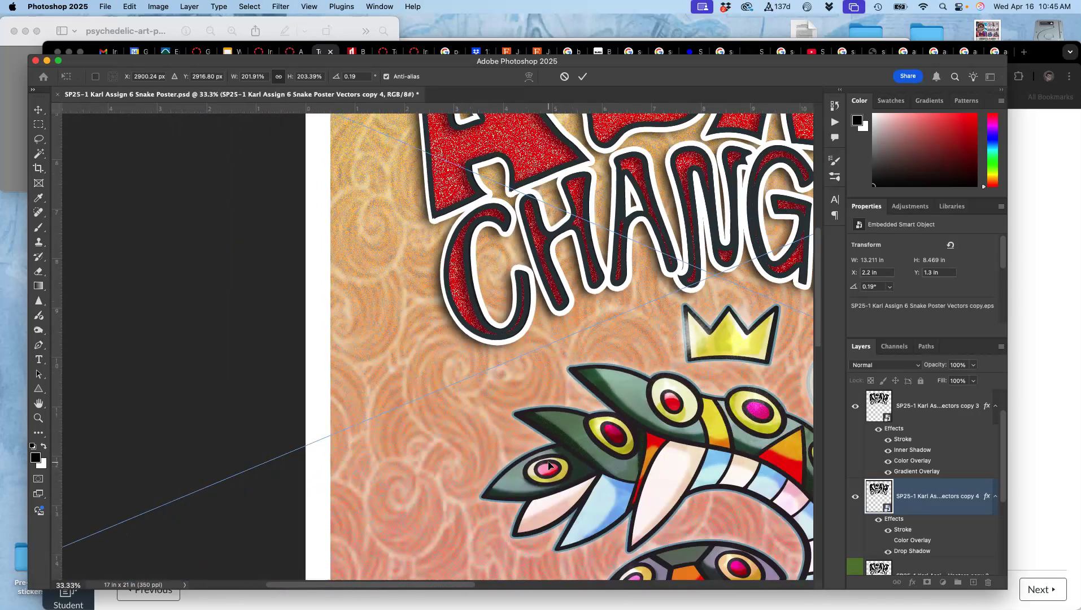
pyautogui.hscroll(-15, 548, 466)
pyautogui.scroll(-1, 548, 465)
pyautogui.hscroll(1, 548, 465)
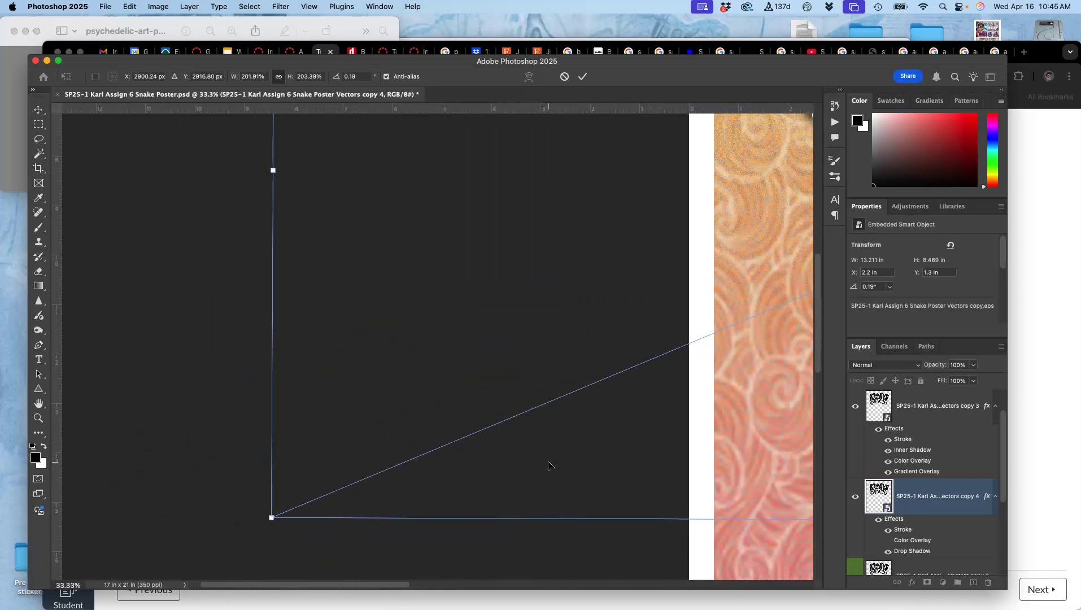
pyautogui.moveTo(273, 515); pyautogui.dragTo(277, 514)
pyautogui.scroll(-3, 275, 513)
pyautogui.hscroll(5, 276, 515)
pyautogui.scroll(2, 276, 514)
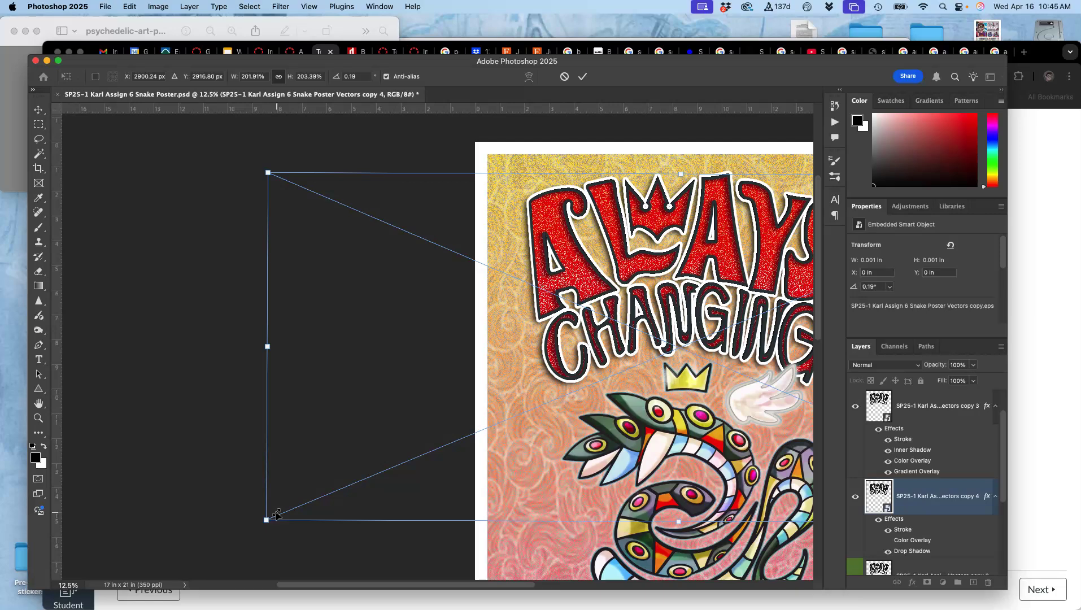
pyautogui.scroll(1, 277, 513)
pyautogui.hscroll(5, 277, 514)
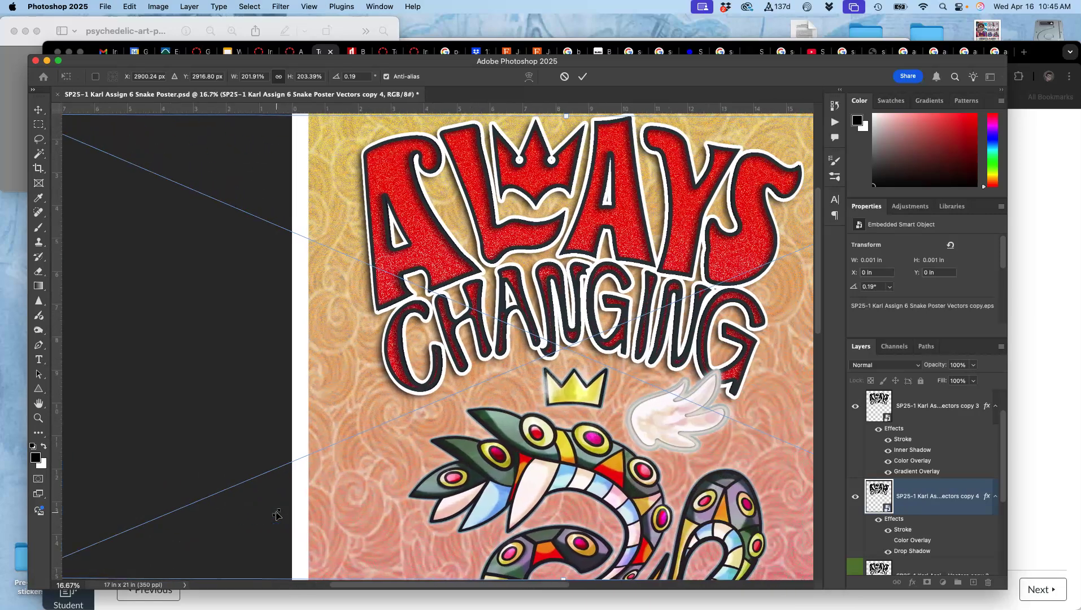
pyautogui.press('Escape')
pyautogui.press('g')
# - Inspect the edges between the stacked lettering layers up close around the H, the C and the outer foot of the A
pyautogui.scroll(5, 364, 483)
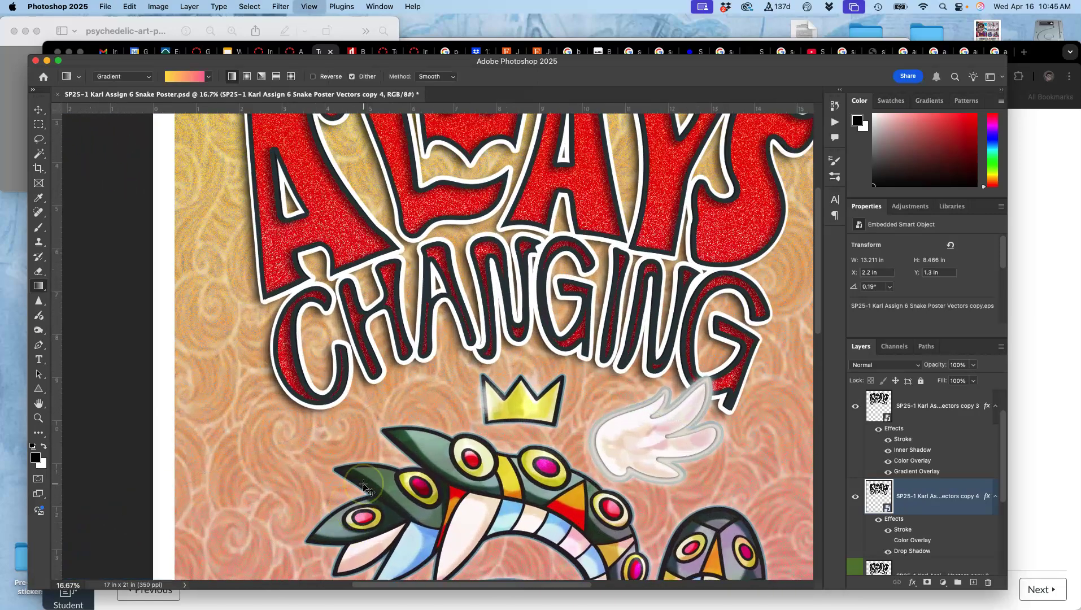
pyautogui.hscroll(-5, 363, 483)
pyautogui.scroll(3, 363, 484)
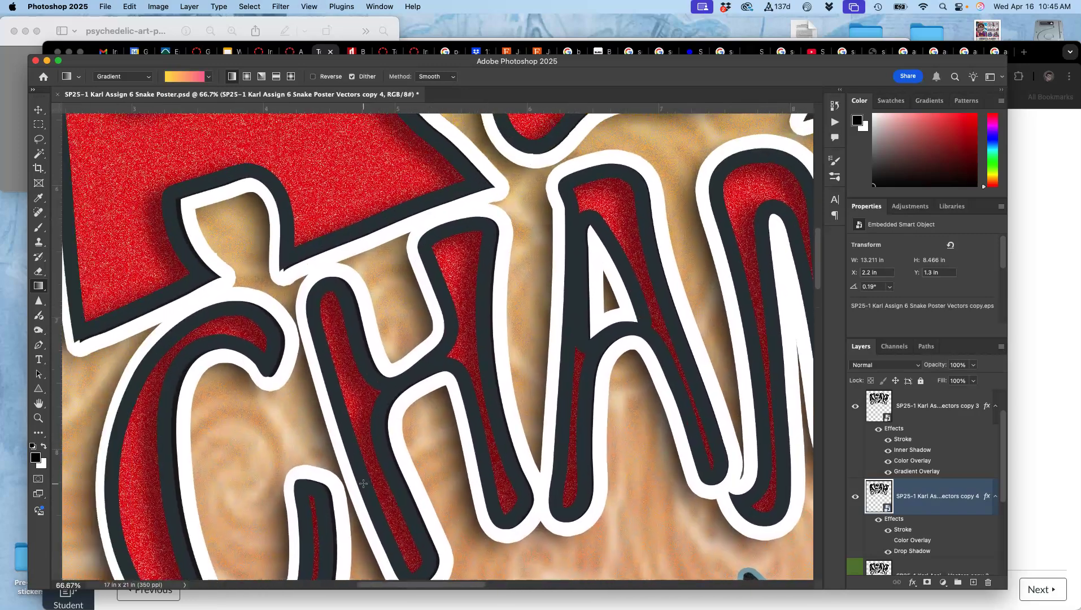
pyautogui.scroll(5, 372, 483)
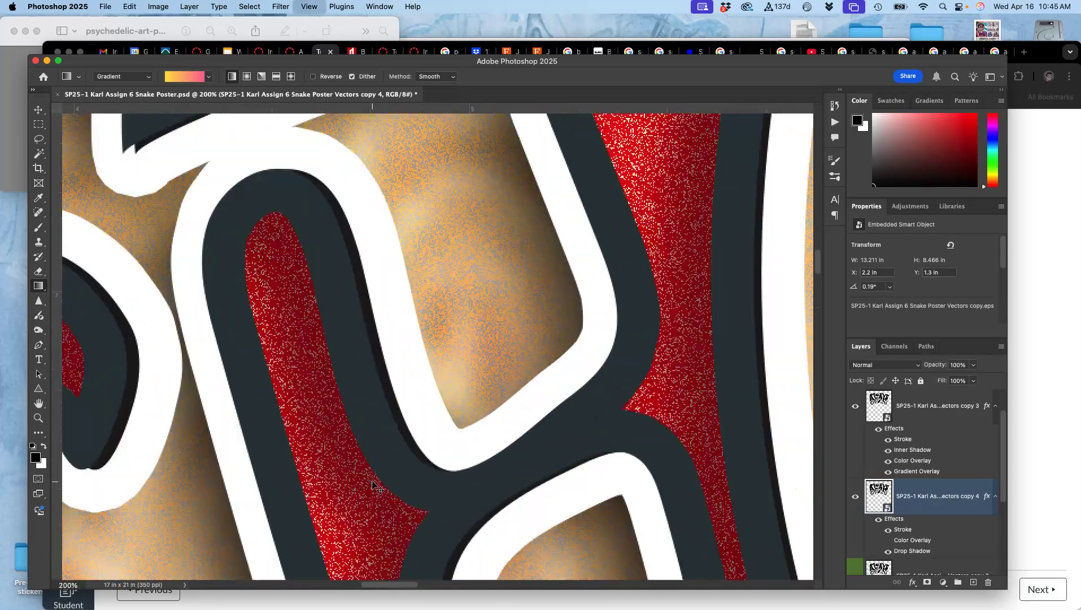
pyautogui.scroll(3, 372, 481)
pyautogui.hscroll(-10, 372, 481)
pyautogui.scroll(-5, 372, 481)
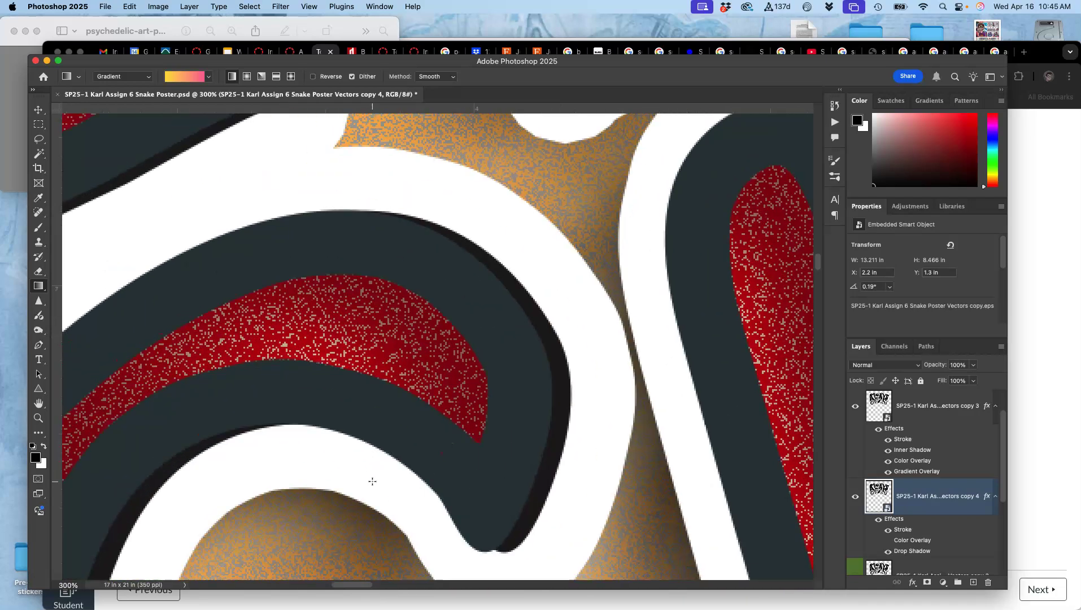
pyautogui.hscroll(3, 372, 481)
pyautogui.scroll(-2, 372, 481)
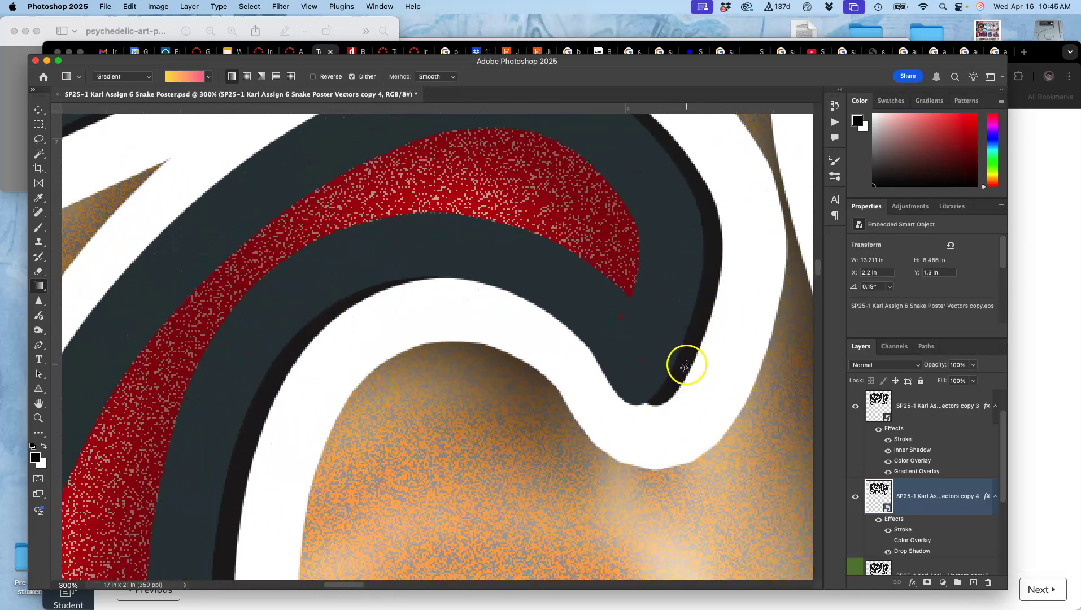
pyautogui.scroll(-10, 684, 366)
pyautogui.scroll(-10, 668, 376)
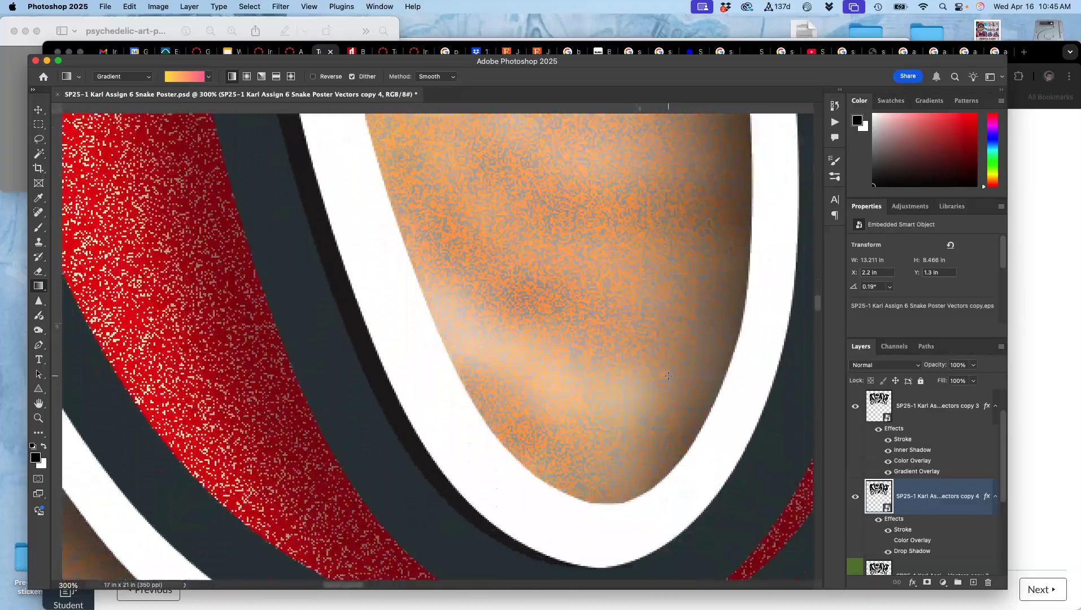
pyautogui.scroll(10, 668, 376)
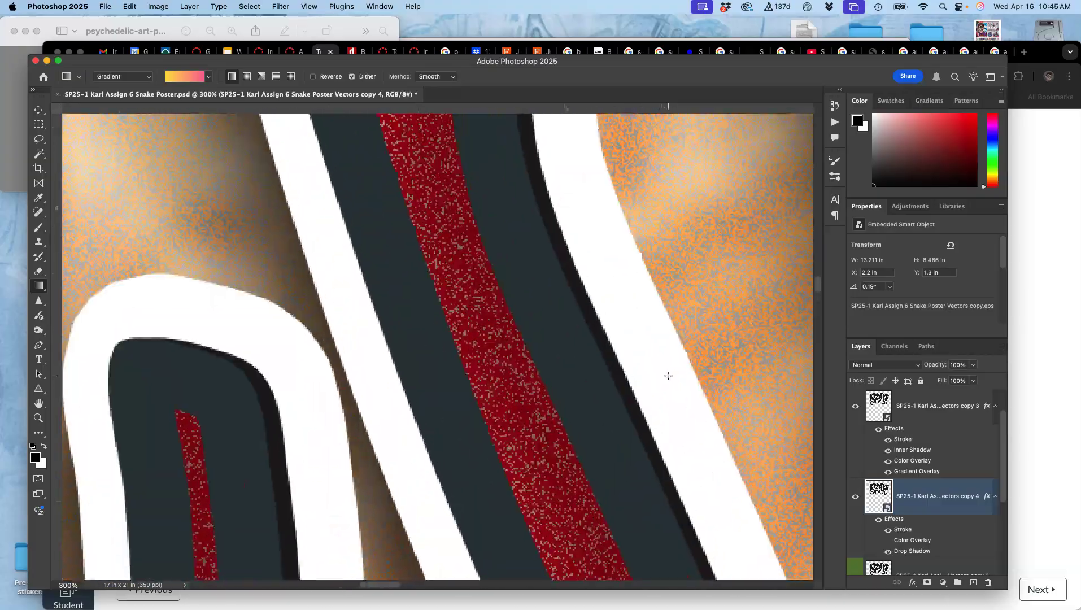
pyautogui.hscroll(-5, 668, 376)
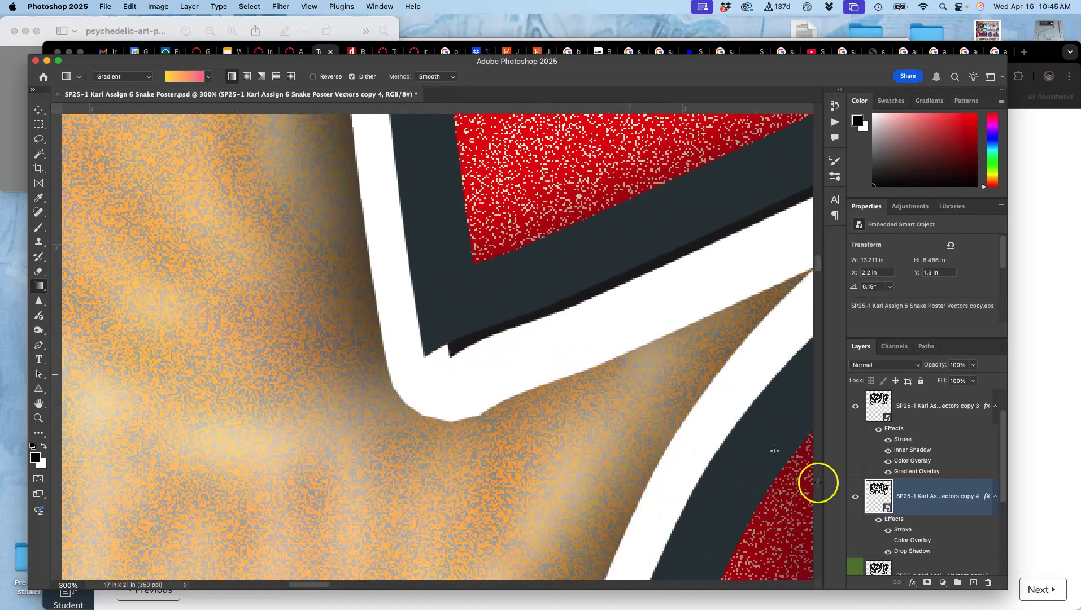
# - Compare the foot of the A with and without Vectors copy 4, and rasterize that layer's style
pyautogui.click(856, 498)
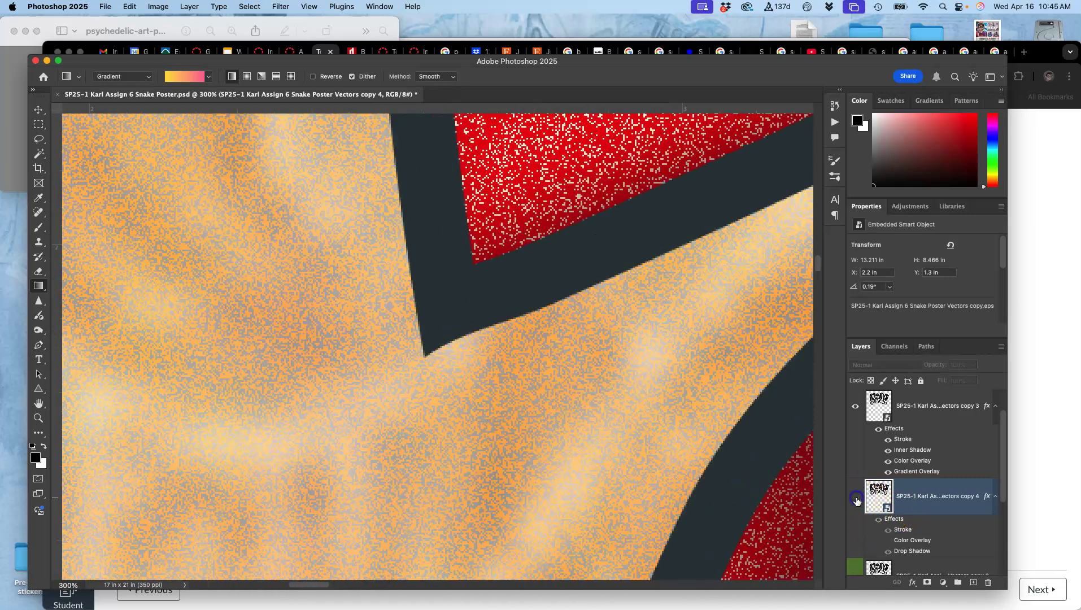
pyautogui.click(855, 498)
pyautogui.rightClick(923, 504)
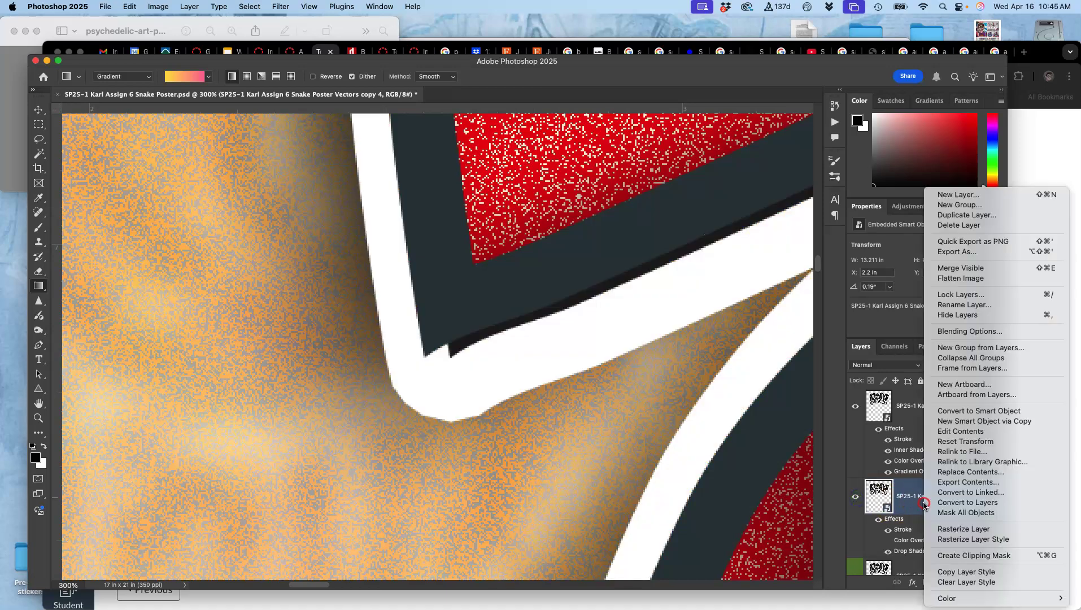
pyautogui.click(956, 540)
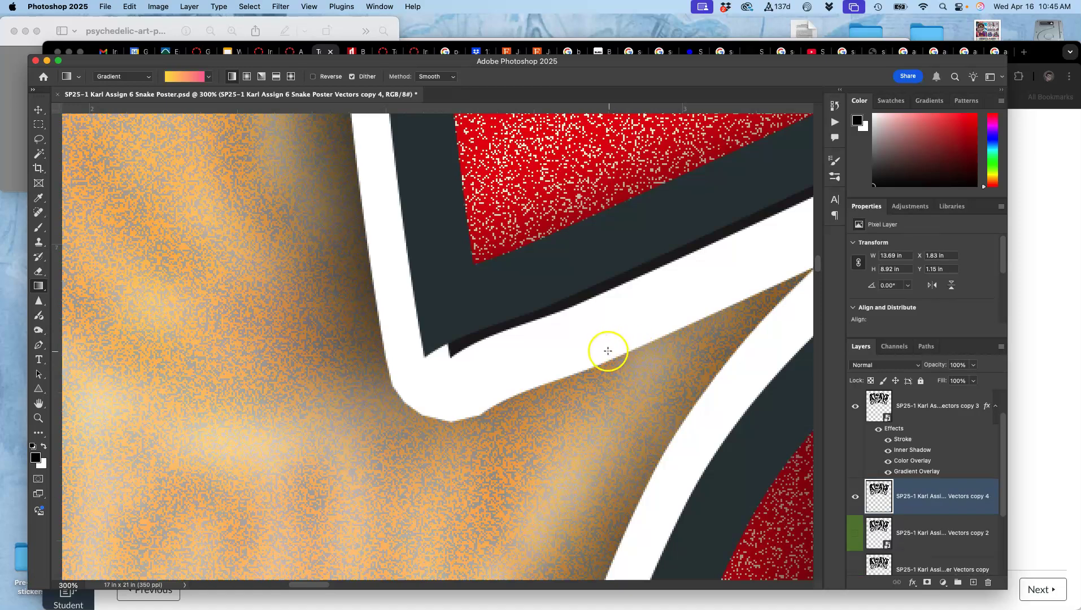
pyautogui.click(854, 496)
# - Try to outline the notch at the foot of the A with the Lasso tool on Vectors copy 4
pyautogui.click(39, 139)
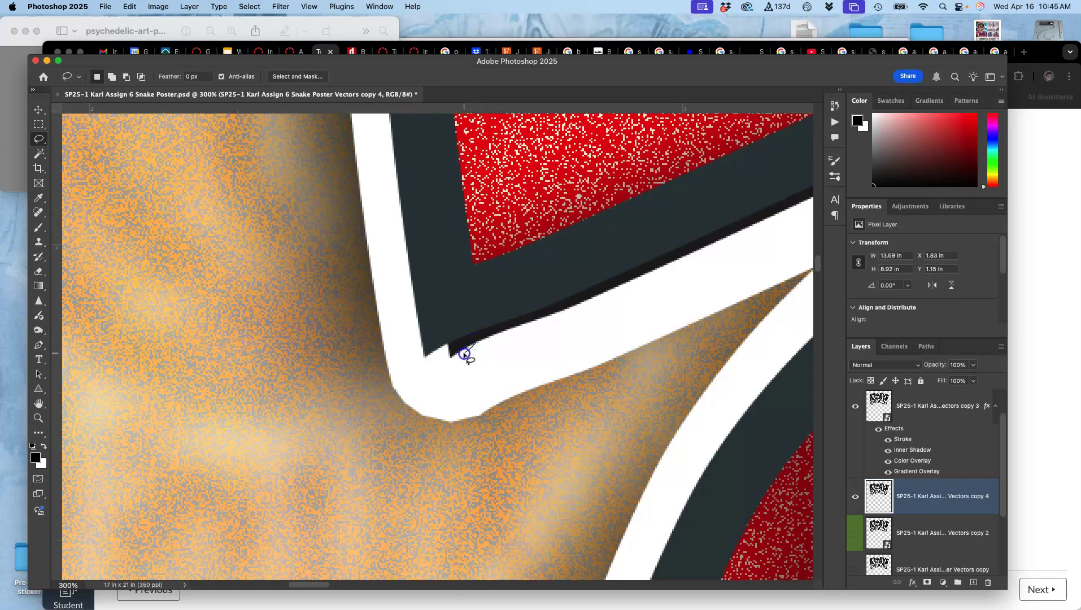
pyautogui.click(464, 354)
pyautogui.click(522, 241)
# - Set the Karl Brush to 19 px and 100% opacity, trying larger sizes on the A and undoing those test strokes
pyautogui.click(37, 227)
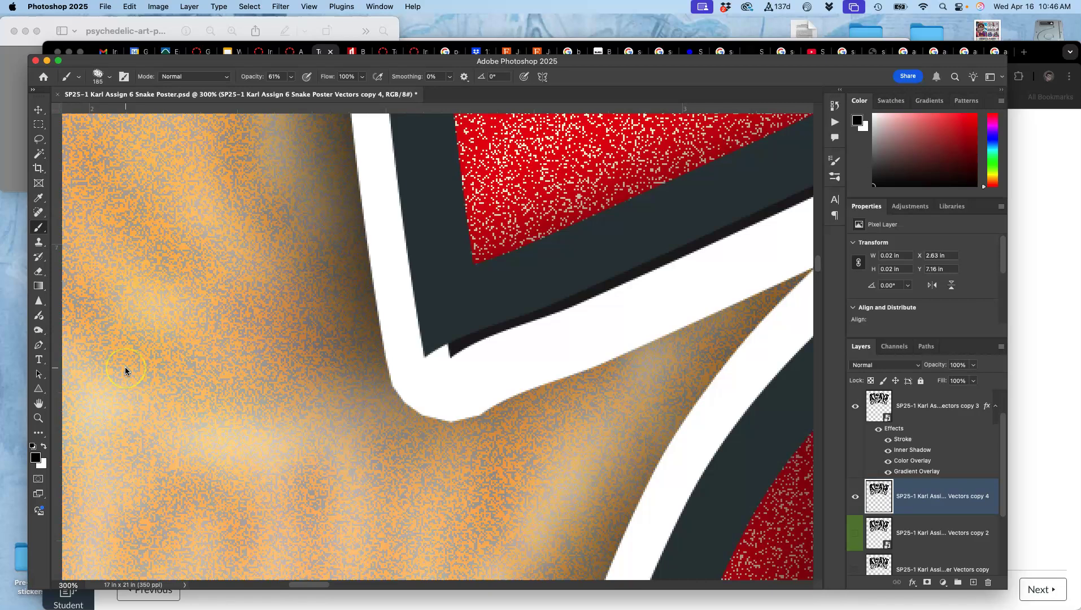
pyautogui.moveTo(542, 85)
pyautogui.mouseDown()
pyautogui.moveTo(483, 181)
pyautogui.moveTo(434, 224)
pyautogui.mouseUp()
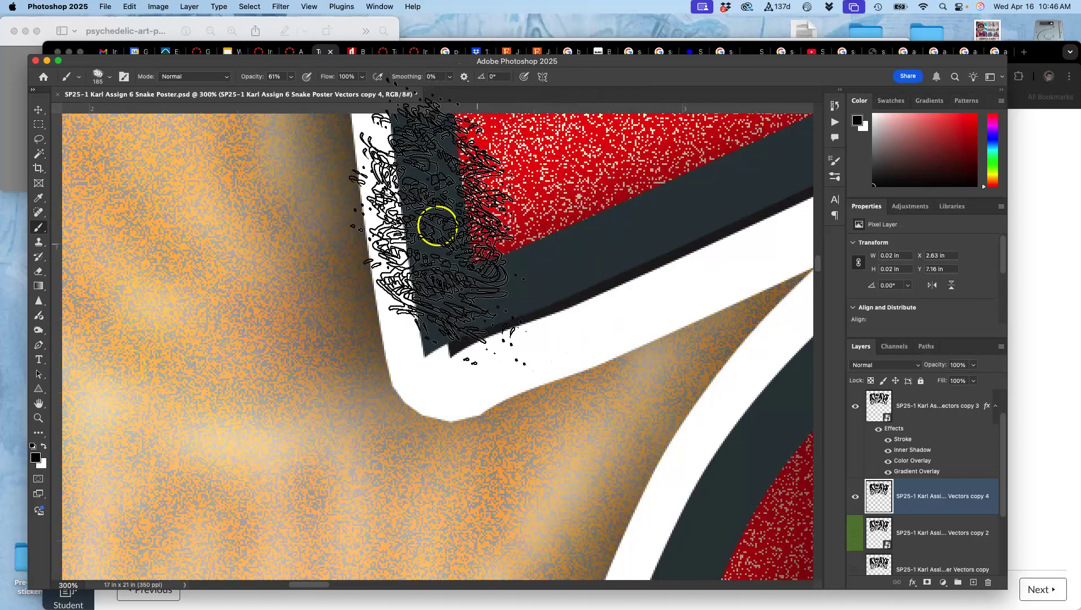
pyautogui.press('super+z')
pyautogui.click(101, 78)
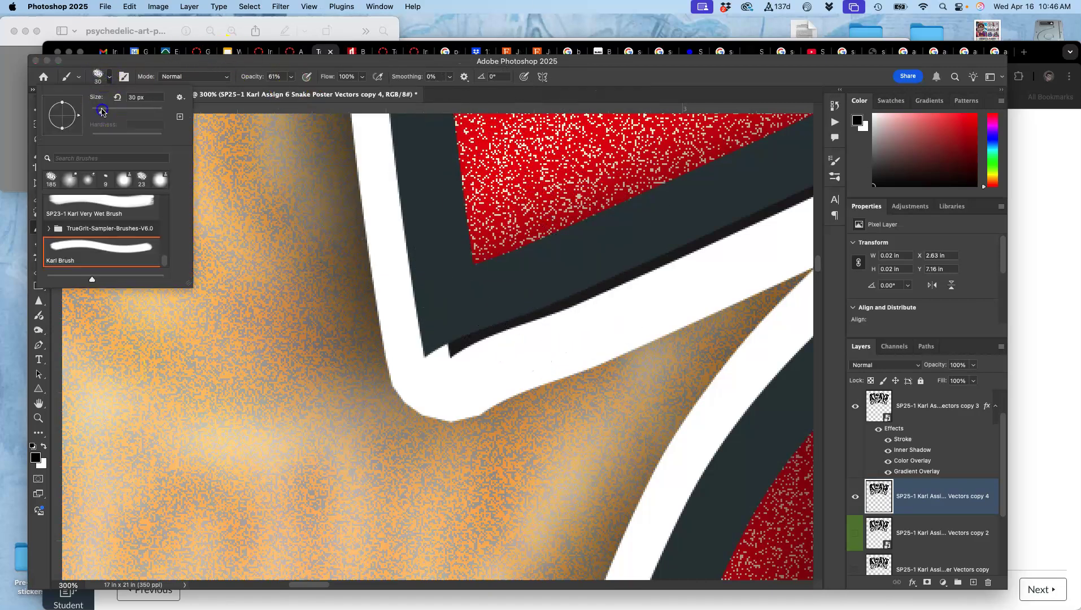
pyautogui.moveTo(441, 337); pyautogui.dragTo(446, 336)
pyautogui.press('super+z')
pyautogui.click(291, 78)
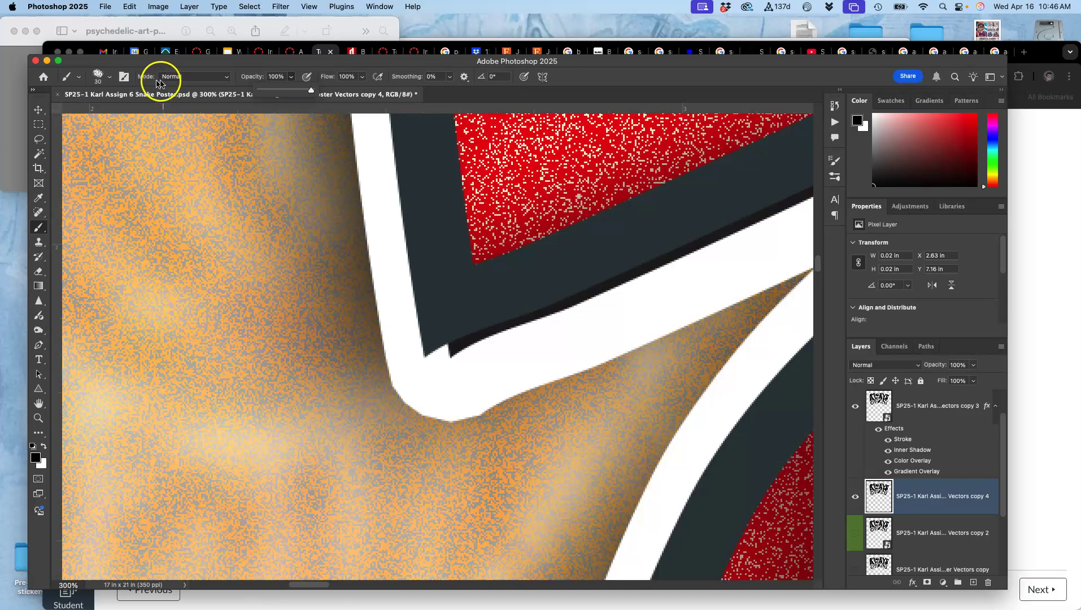
pyautogui.click(105, 78)
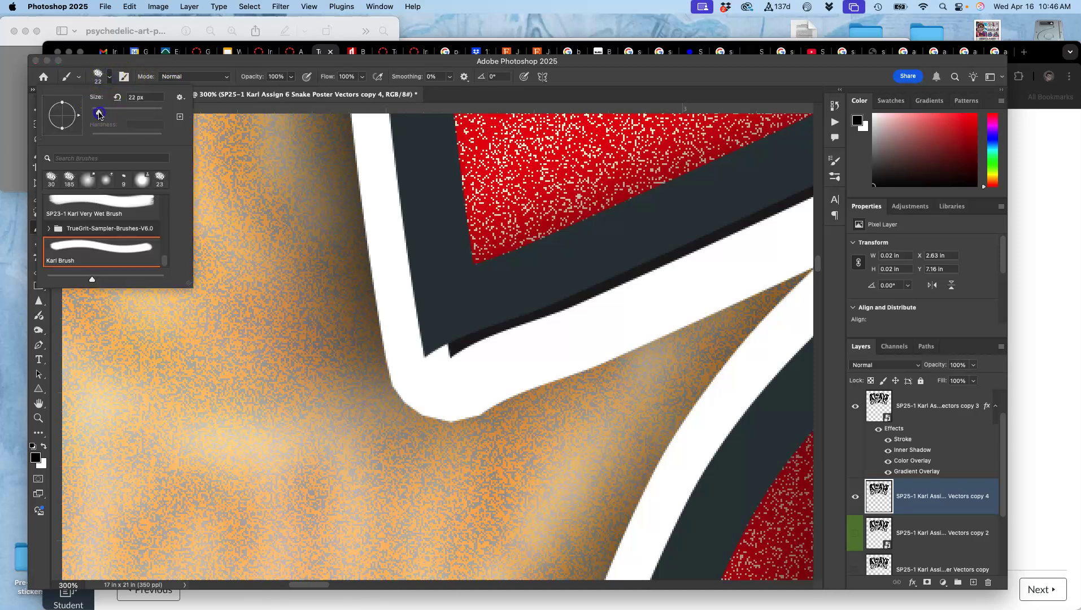
# - Fill the notch at the A's outer foot with black brush strokes on Vectors copy 4, checking it against Vectors copy 3
pyautogui.click(445, 348)
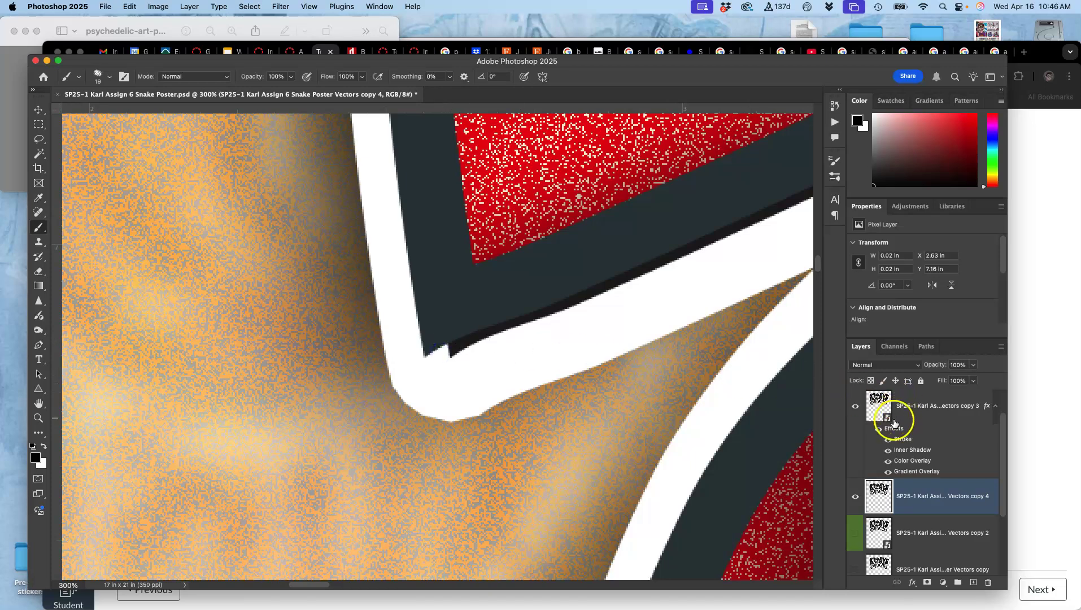
pyautogui.click(856, 408)
pyautogui.click(857, 406)
pyautogui.moveTo(537, 342)
pyautogui.mouseDown()
pyautogui.moveTo(517, 364)
pyautogui.moveTo(539, 353)
pyautogui.moveTo(535, 366)
pyautogui.moveTo(447, 351)
pyautogui.mouseUp()
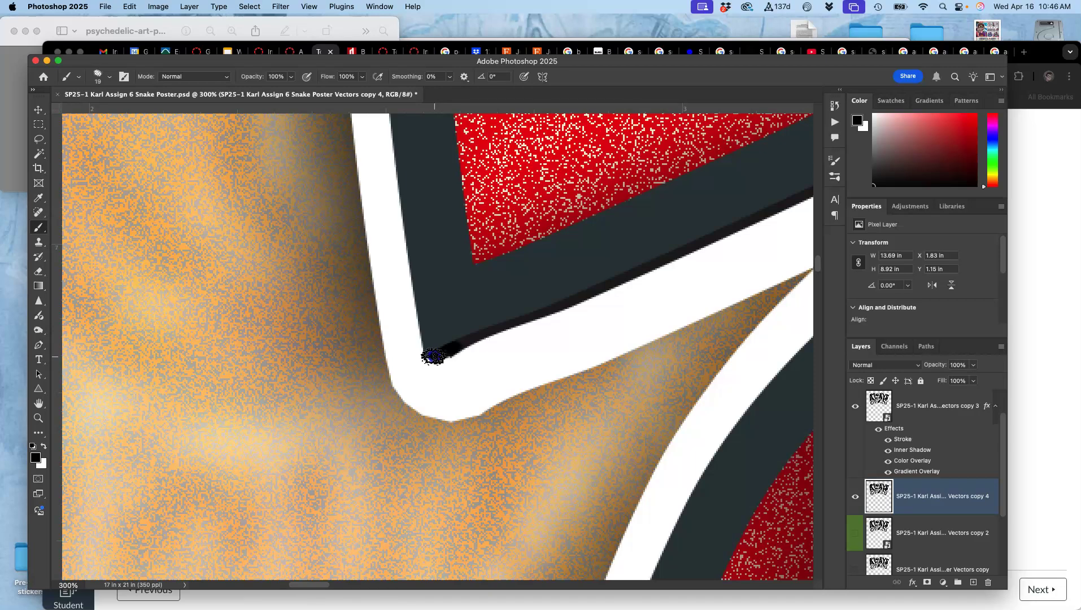
pyautogui.moveTo(453, 351)
pyautogui.mouseDown()
pyautogui.moveTo(737, 249)
pyautogui.moveTo(669, 290)
pyautogui.moveTo(646, 332)
pyautogui.moveTo(265, 235)
pyautogui.moveTo(120, 181)
pyautogui.moveTo(98, 185)
pyautogui.moveTo(403, 314)
pyautogui.mouseUp()
# - Swap to white and trim the painted corner at the A's outer foot to a clean point
pyautogui.press('x')
pyautogui.moveTo(480, 376); pyautogui.dragTo(462, 355)
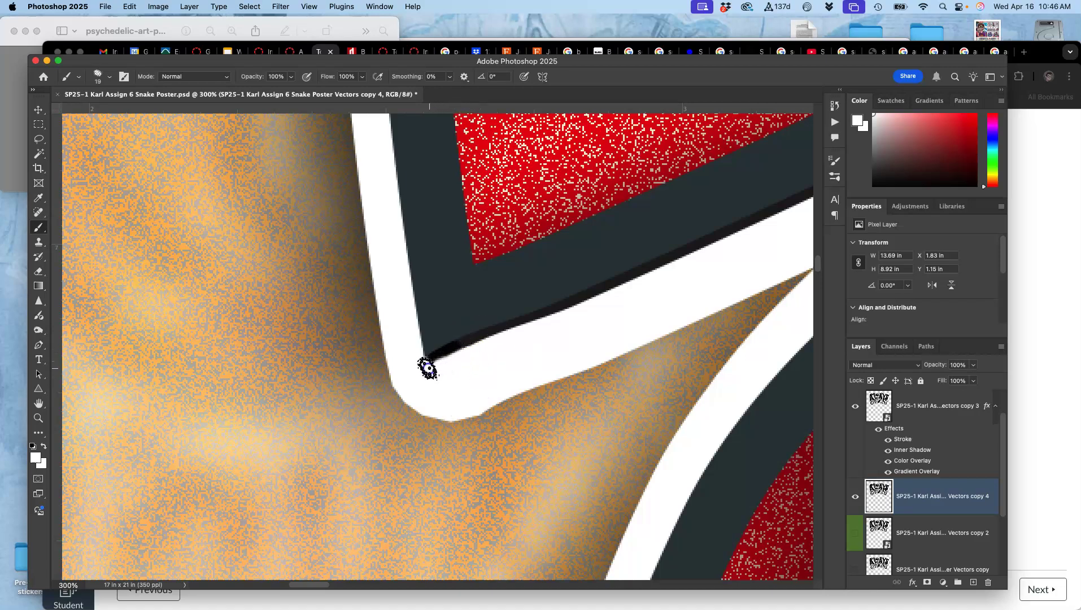
pyautogui.moveTo(635, 422); pyautogui.dragTo(316, 408)
pyautogui.click(434, 349)
# - Clean up the notched corner of the A's other leg with white strokes, sampling the dark shadow colour to finish its point
pyautogui.scroll(-5, 435, 349)
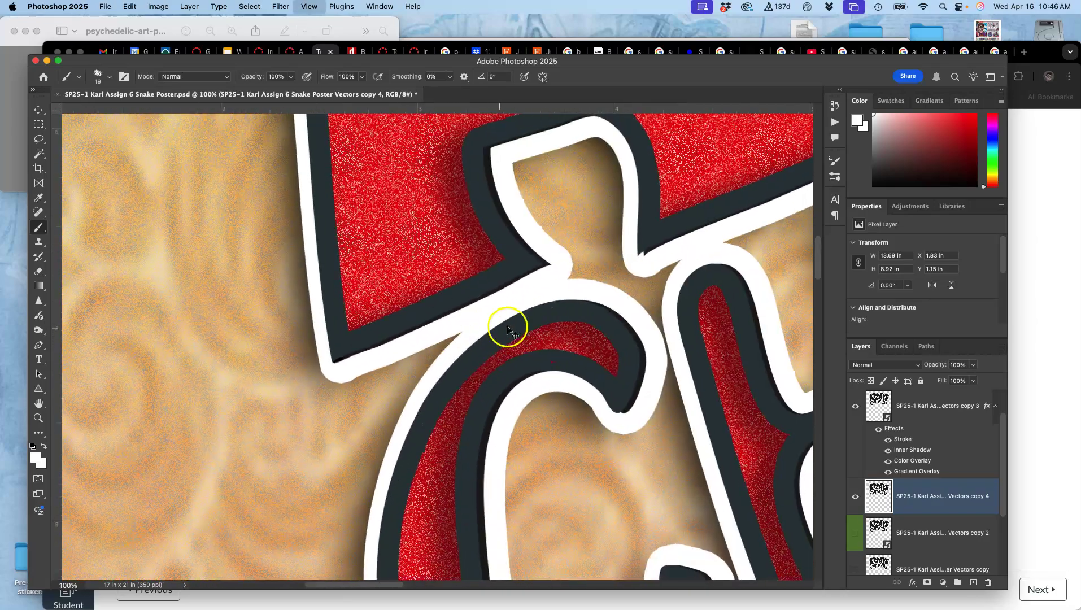
pyautogui.moveTo(567, 304); pyautogui.dragTo(505, 326)
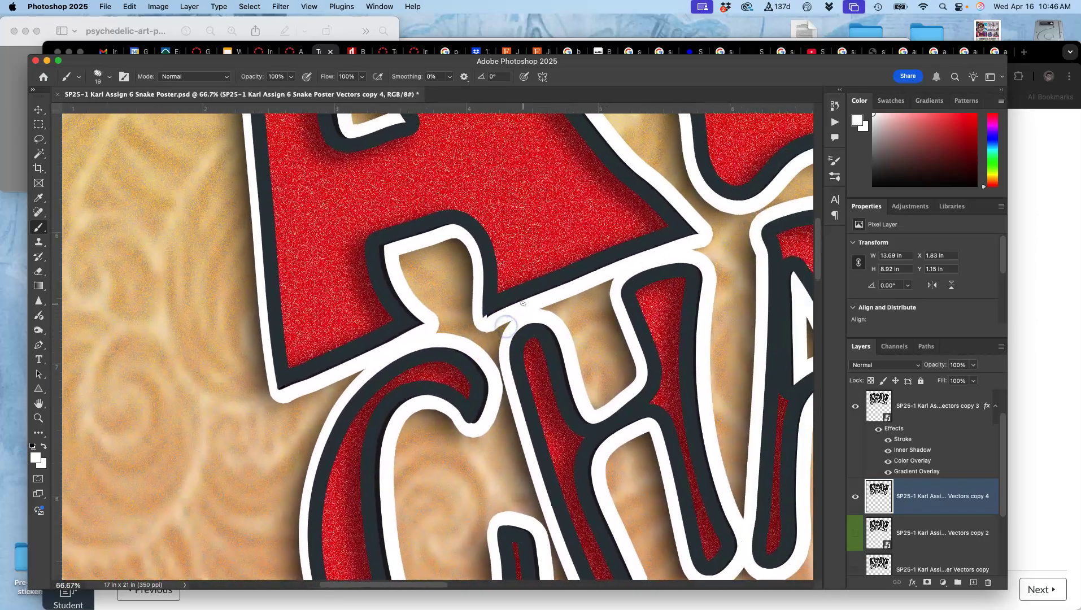
pyautogui.scroll(5, 523, 308)
pyautogui.moveTo(596, 270); pyautogui.dragTo(399, 253)
pyautogui.press('super+equal')
pyautogui.moveTo(541, 168)
pyautogui.mouseDown()
pyautogui.moveTo(531, 159)
pyautogui.moveTo(521, 169)
pyautogui.mouseUp()
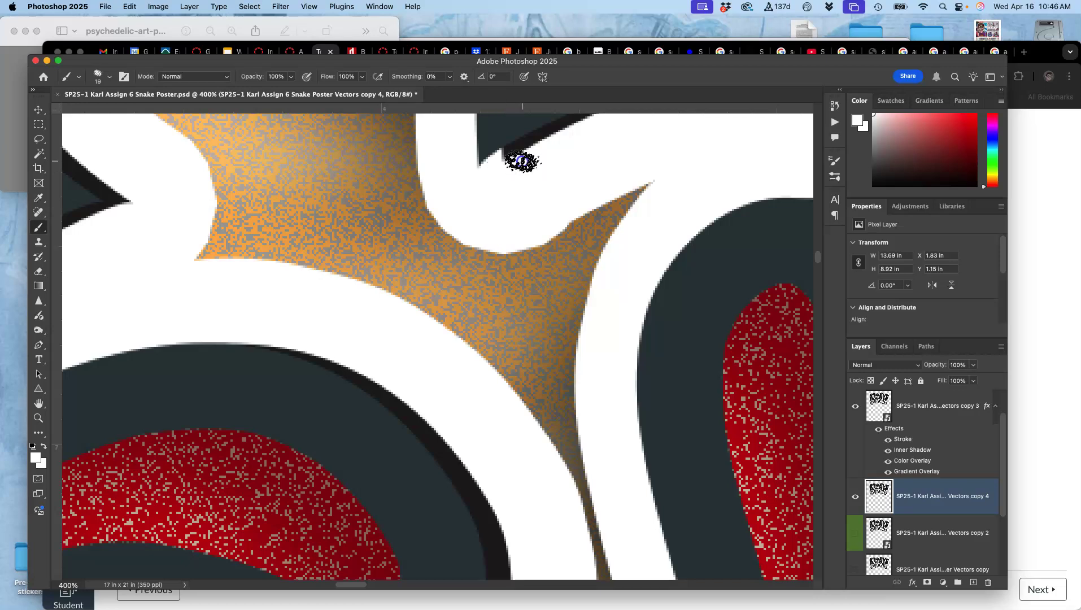
pyautogui.moveTo(429, 210)
pyautogui.mouseDown()
pyautogui.moveTo(465, 181)
pyautogui.moveTo(518, 171)
pyautogui.moveTo(520, 151)
pyautogui.mouseUp()
pyautogui.keyDown('alt'); pyautogui.click(516, 149); pyautogui.keyUp('alt')
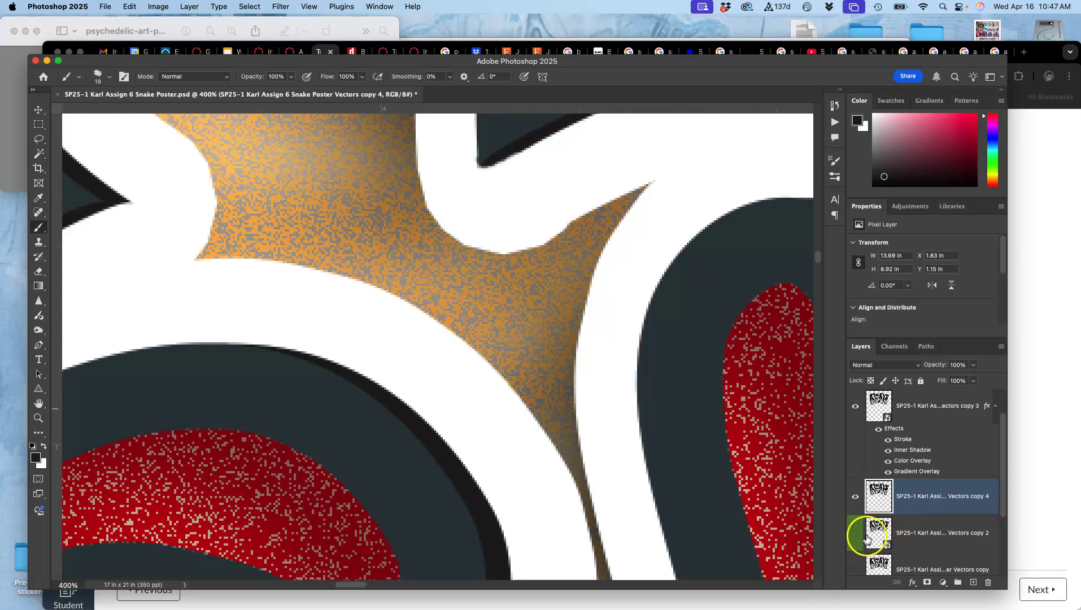
# - Review the retouched corners of the lettering at several magnifications and across the whole poster
pyautogui.scroll(-5, 706, 402)
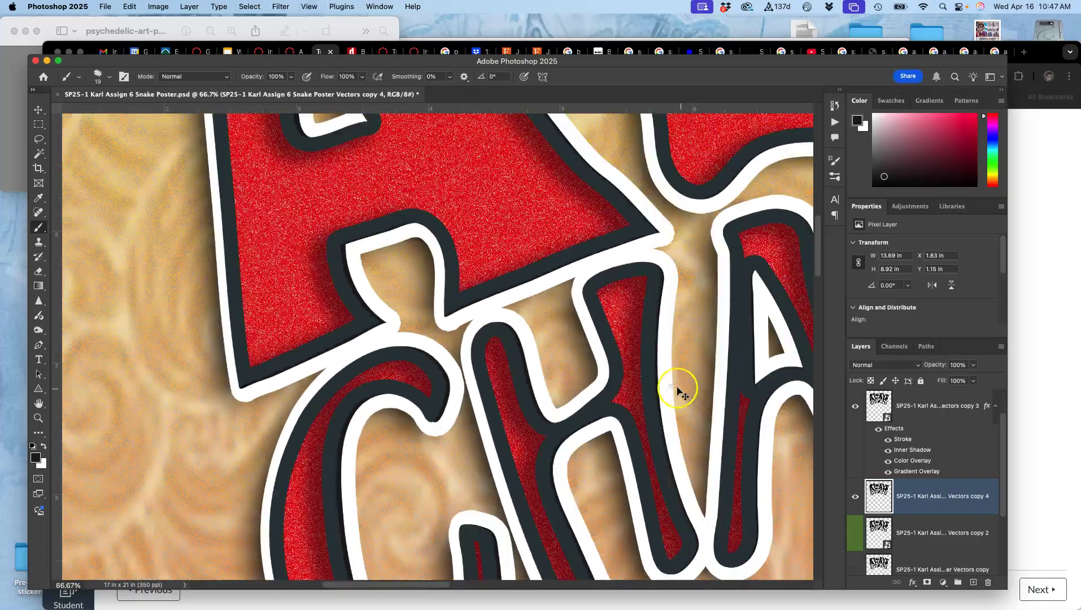
pyautogui.moveTo(582, 323); pyautogui.dragTo(514, 273)
pyautogui.scroll(6, 516, 271)
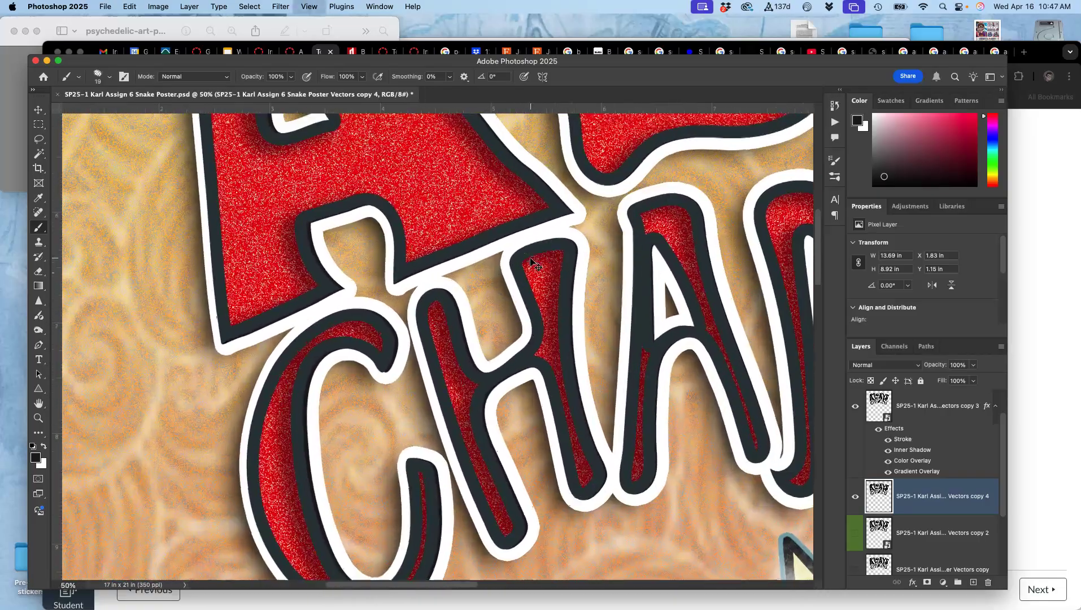
pyautogui.scroll(-8, 526, 265)
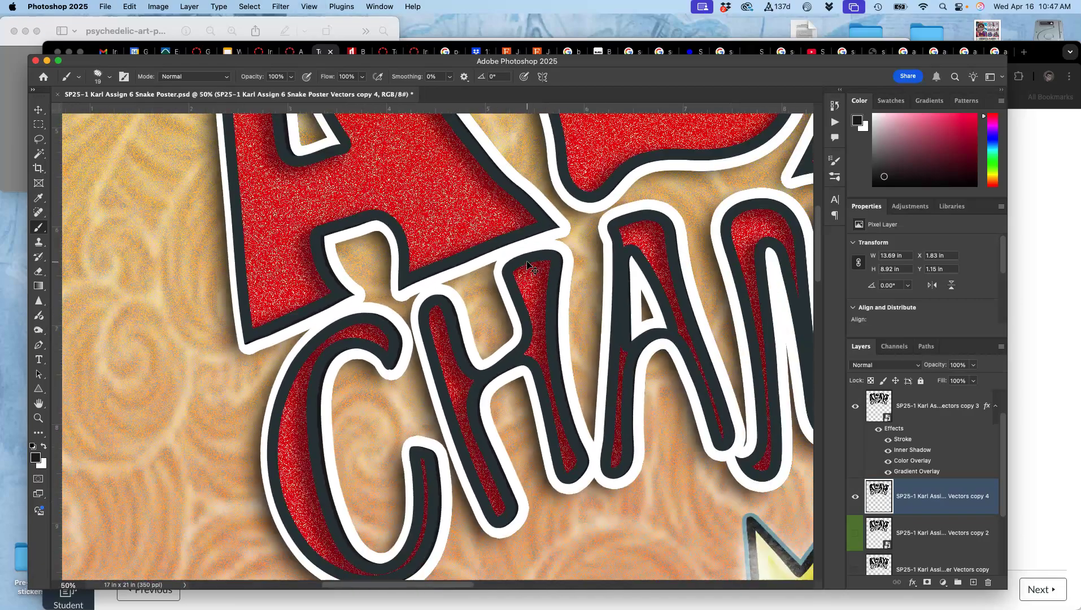
pyautogui.scroll(-1, 536, 257)
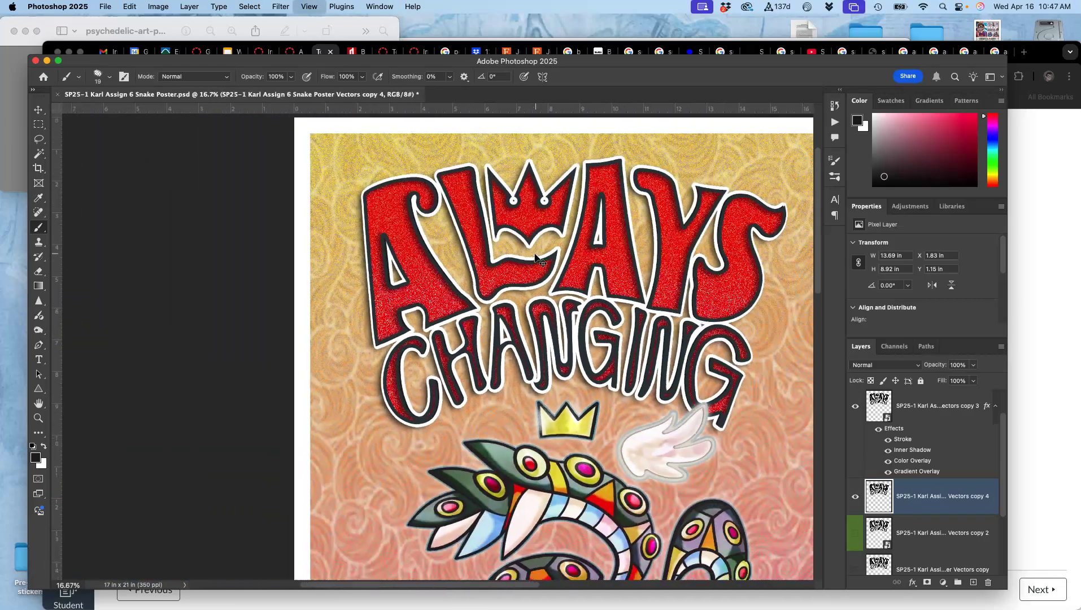
pyautogui.moveTo(604, 327); pyautogui.dragTo(453, 261)
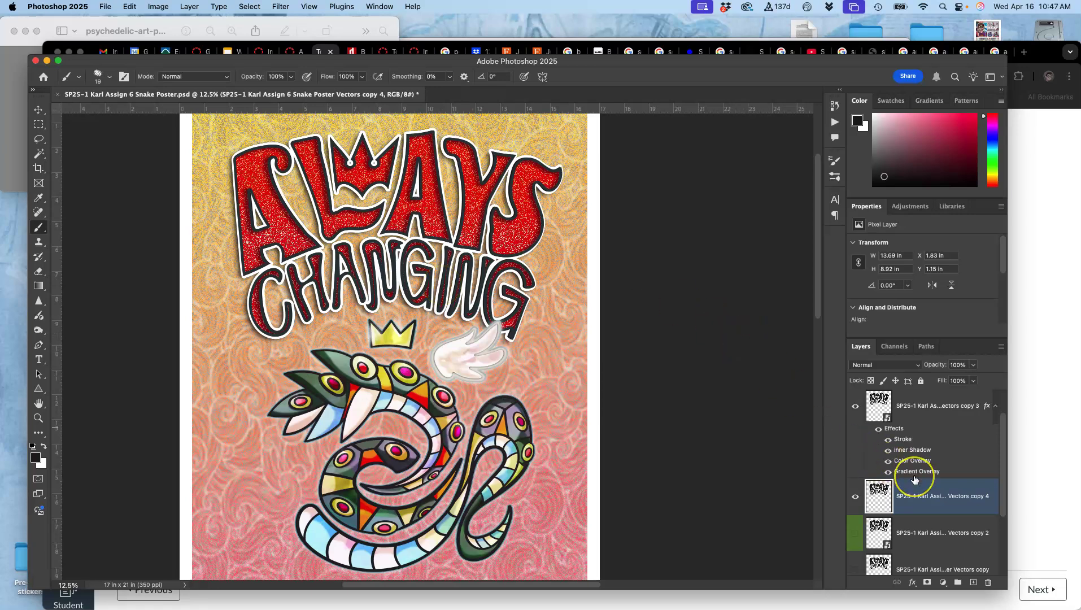
# - Check what Group 1 contributes to the poster and rename the group as Background
pyautogui.scroll(-4, 915, 479)
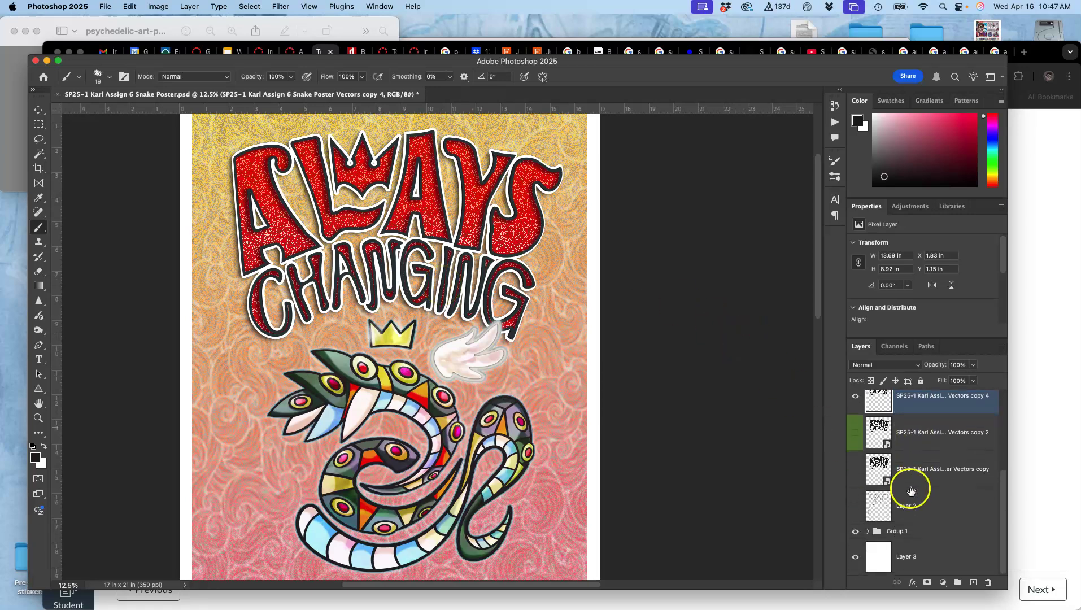
pyautogui.click(854, 532)
pyautogui.click(854, 532)
pyautogui.doubleClick(896, 530)
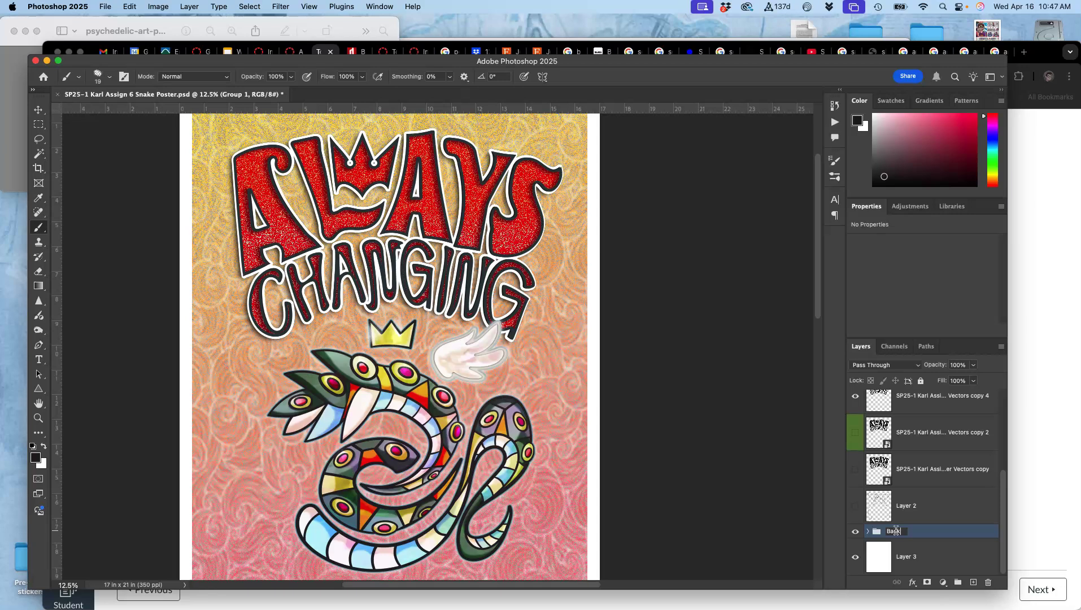
pyautogui.write('Background')
pyautogui.press('Return')
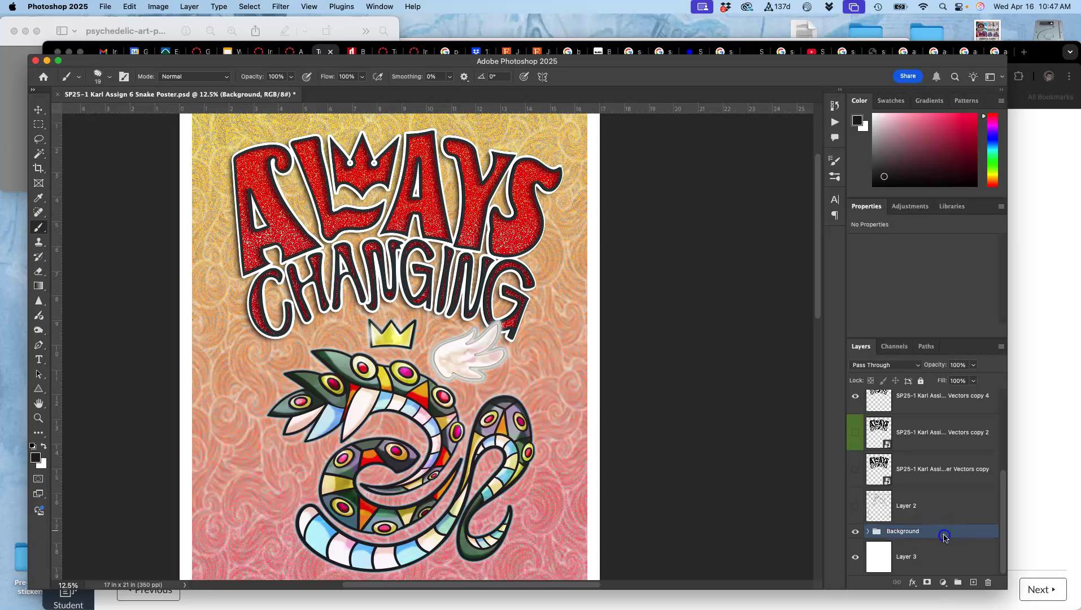
# - Expand the Background group and compare the poster with and without Layer 4, Gradient Fill 1 and the screenshot texture layer
pyautogui.click(867, 530)
pyautogui.scroll(-3, 898, 529)
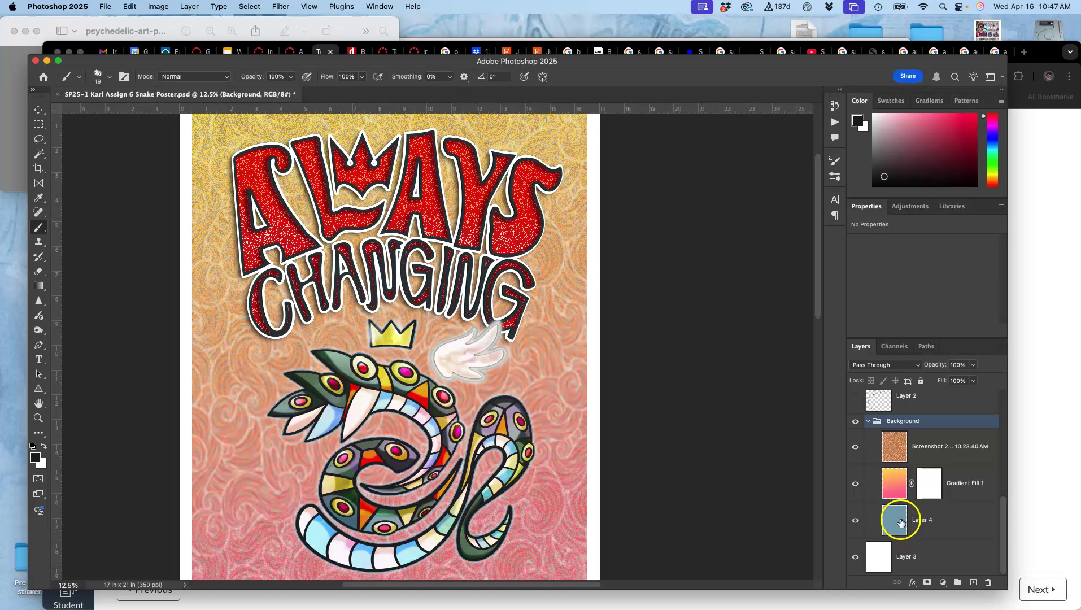
pyautogui.click(855, 520)
pyautogui.click(855, 520)
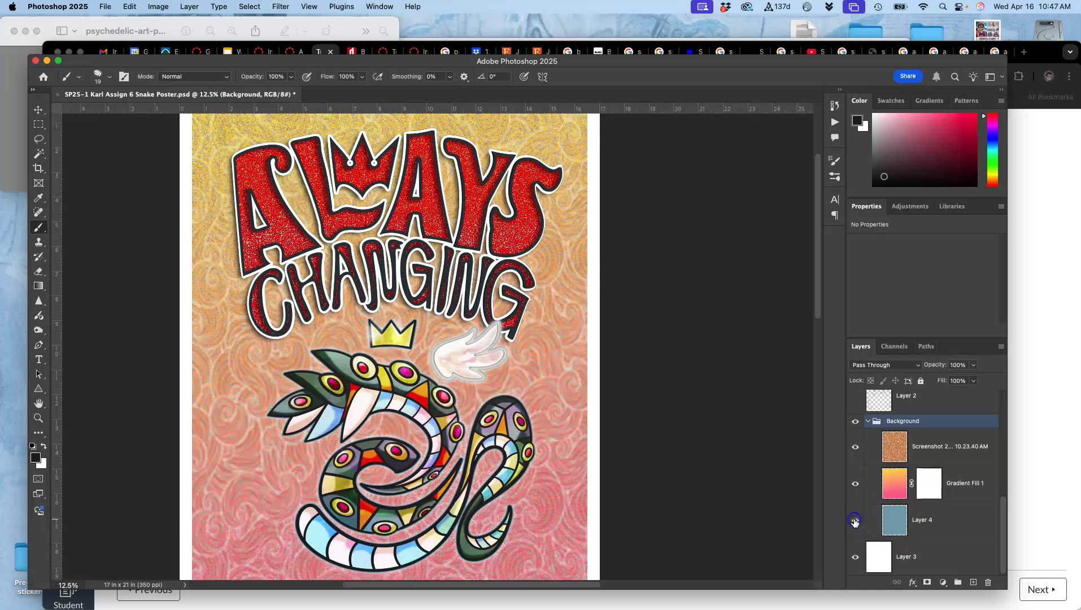
pyautogui.click(855, 483)
pyautogui.click(854, 484)
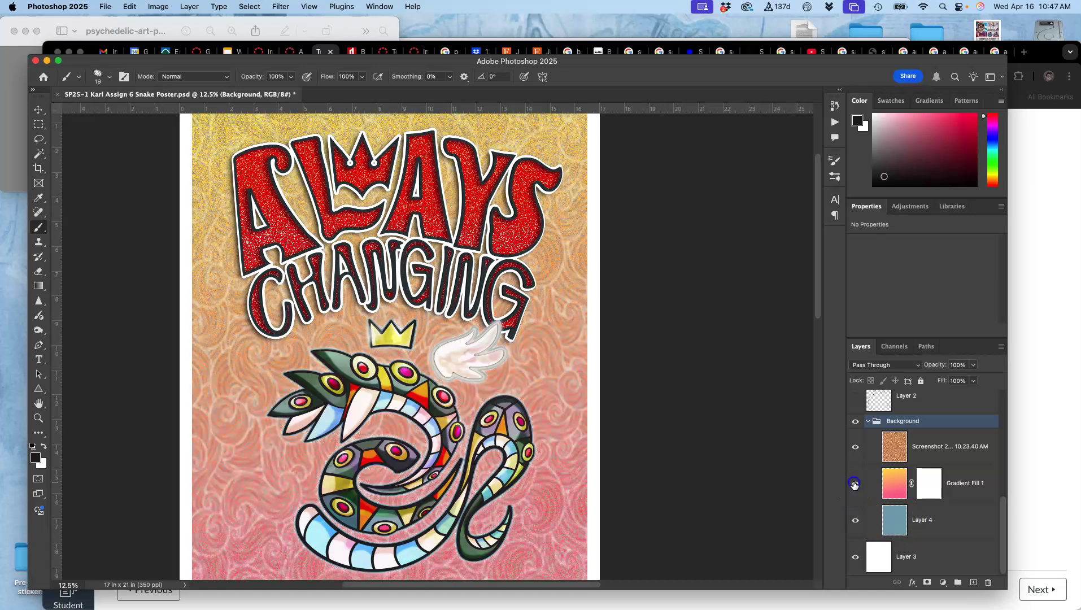
pyautogui.click(856, 447)
pyautogui.click(856, 448)
pyautogui.click(856, 447)
pyautogui.click(855, 447)
# - Examine the blend modes and opacities of the screenshot texture layer and Gradient Fill 1
pyautogui.click(913, 454)
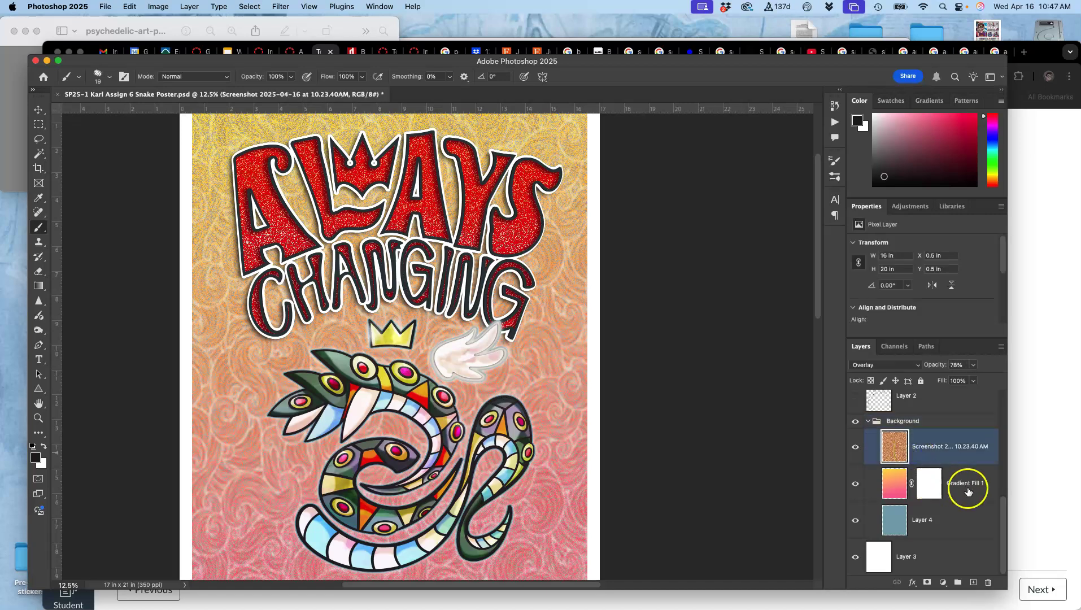
pyautogui.click(967, 489)
pyautogui.rightClick(957, 493)
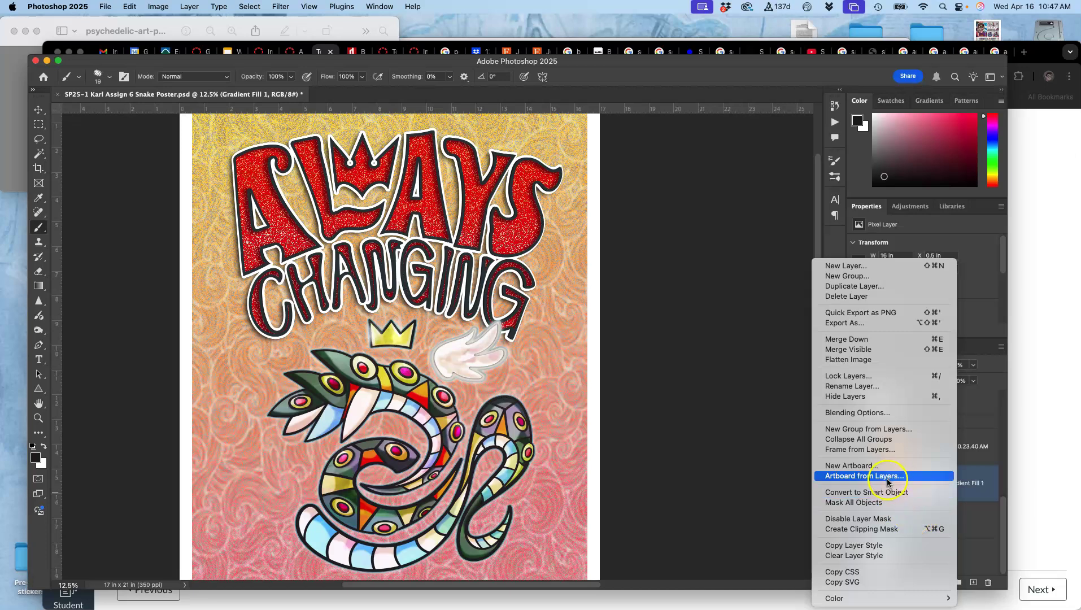
pyautogui.click(984, 531)
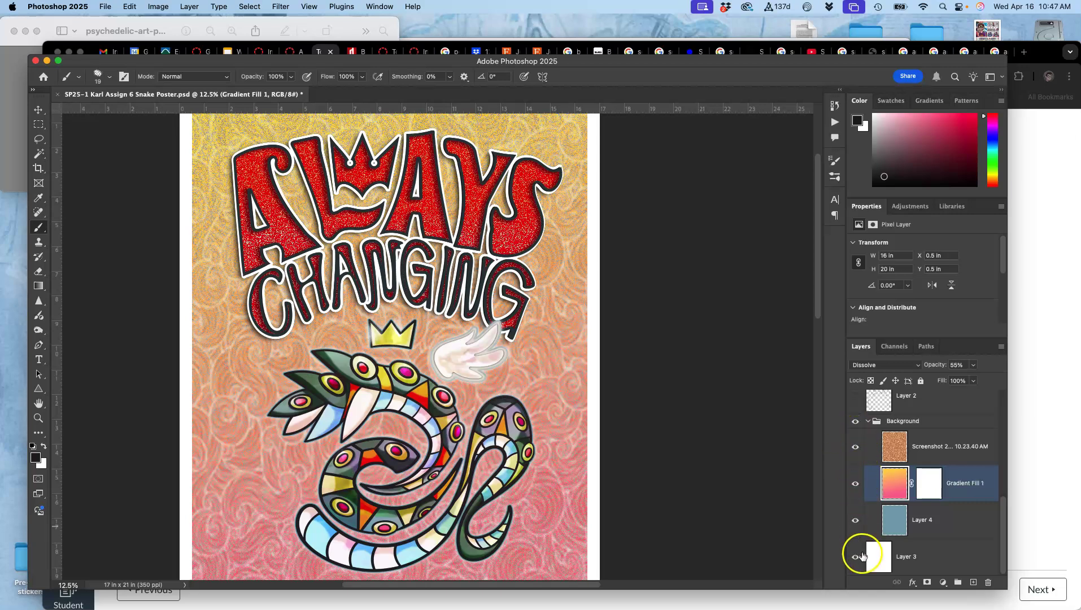
# - Collapse the Background group and compare the poster with and without that group and the white Layer 3
pyautogui.click(855, 422)
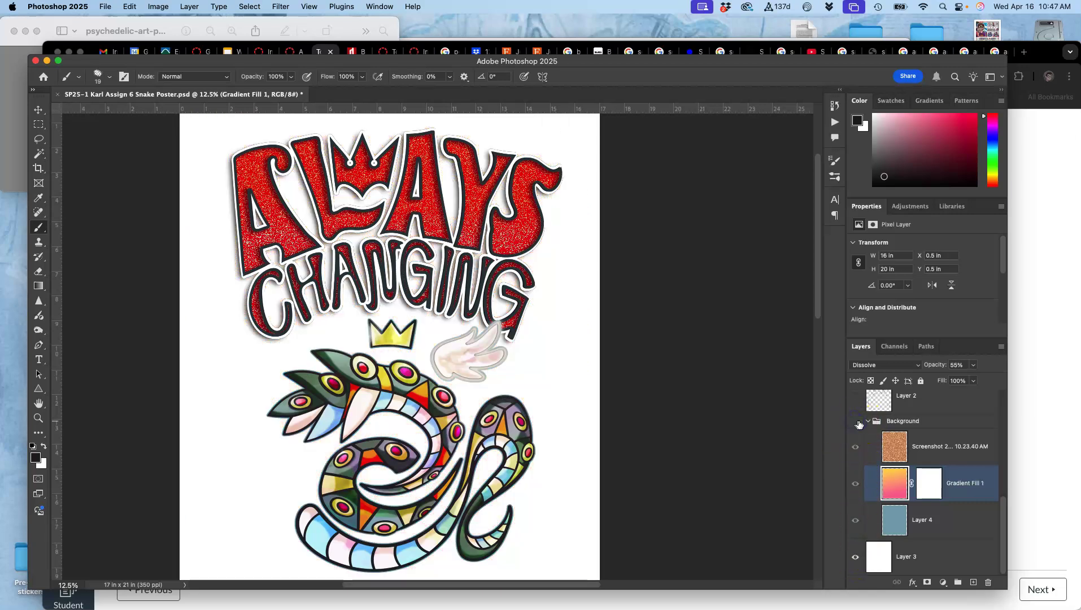
pyautogui.click(868, 423)
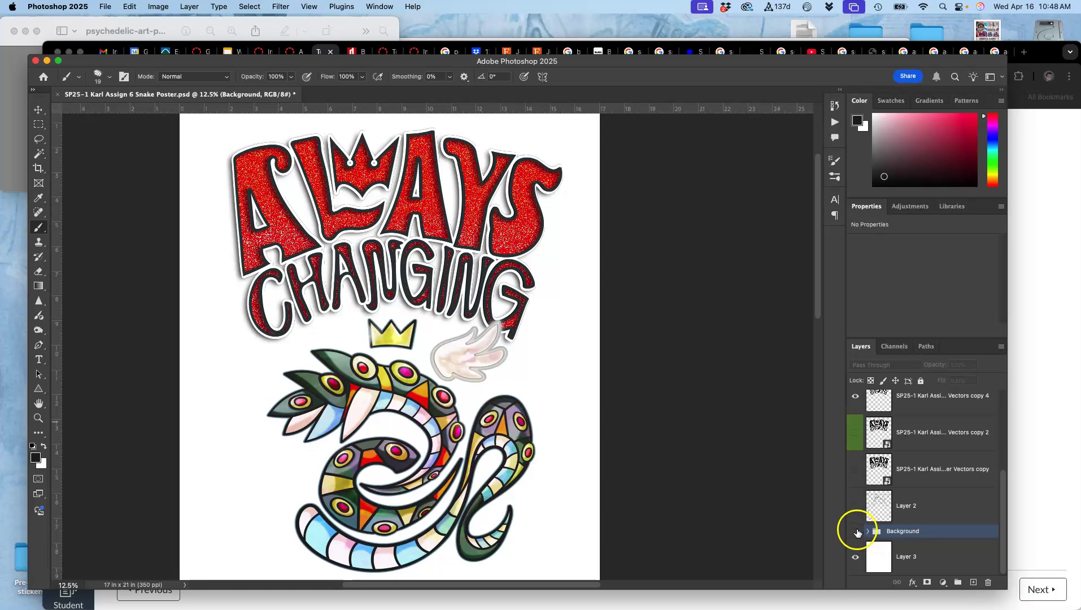
pyautogui.click(856, 557)
pyautogui.click(855, 558)
pyautogui.click(855, 533)
pyautogui.click(854, 534)
pyautogui.click(855, 534)
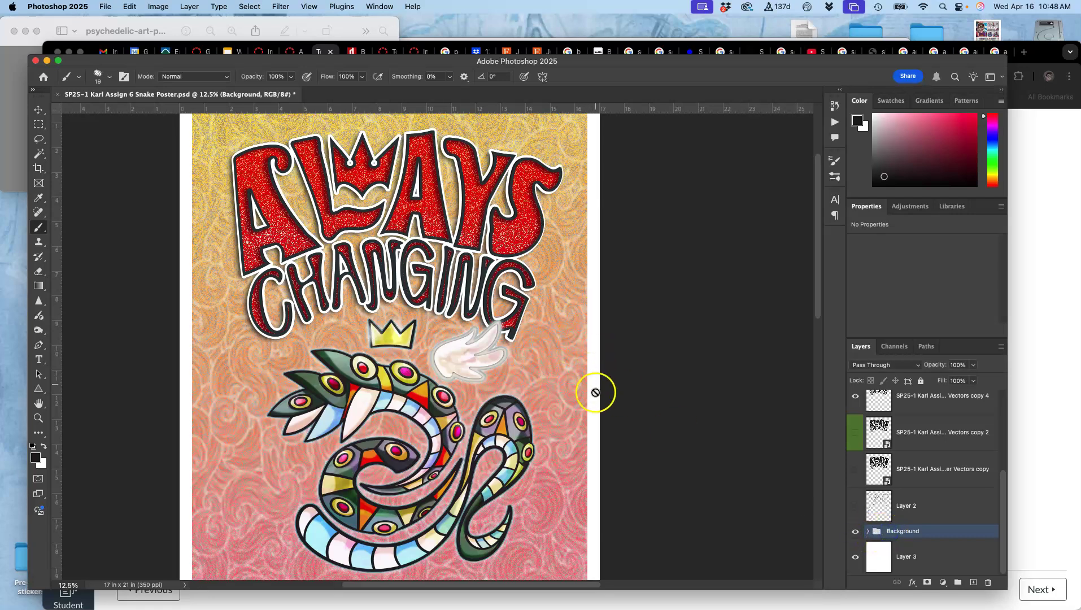
# - Duplicate the Background group and merge the copy into a single layer, hiding the original group
pyautogui.scroll(-3, 588, 412)
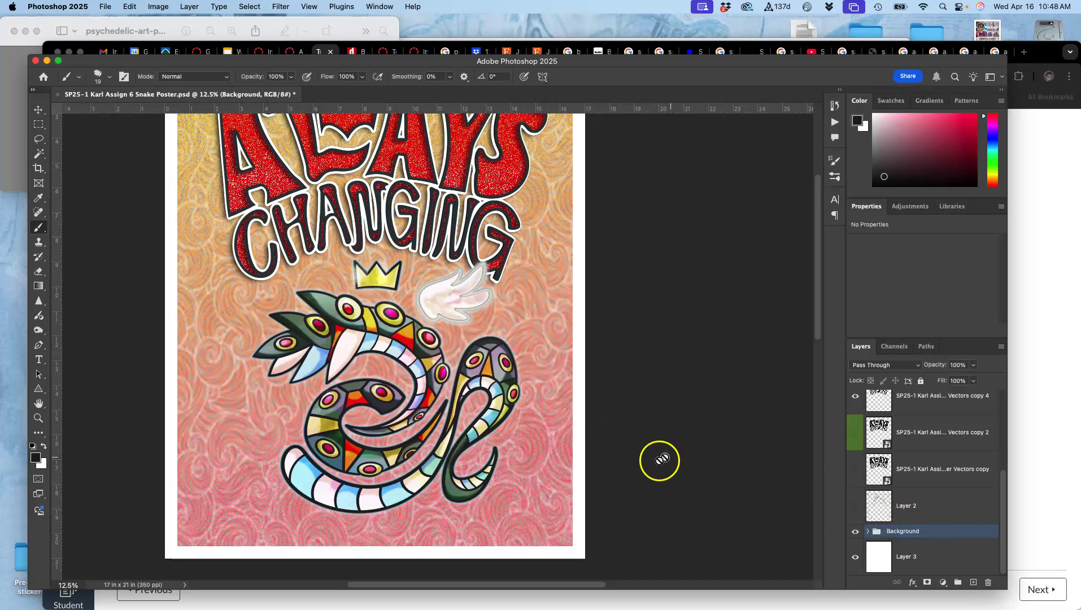
pyautogui.press('super+j')
pyautogui.rightClick(916, 533)
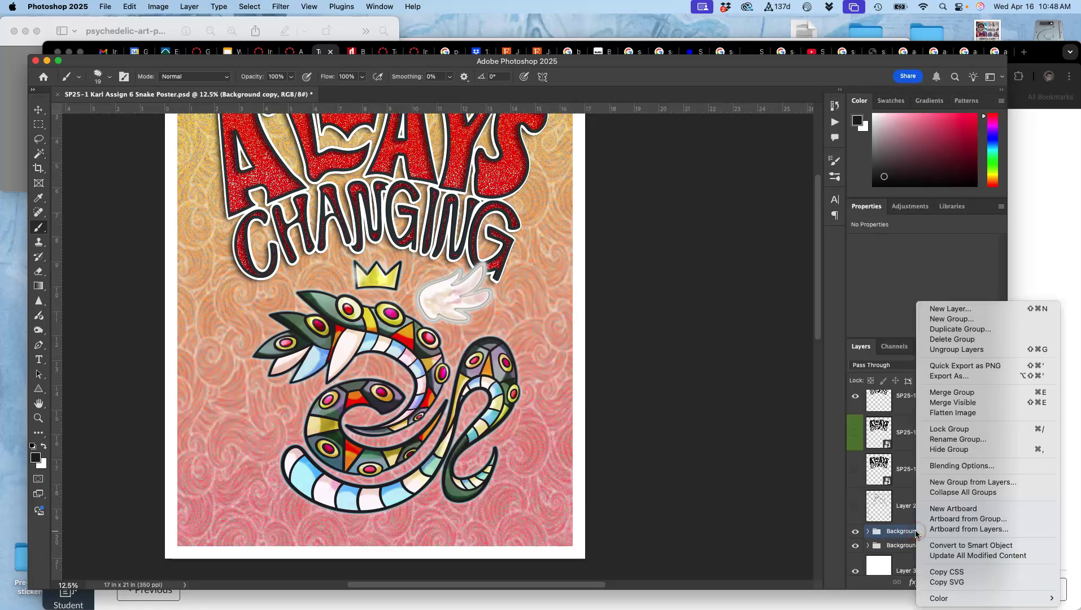
pyautogui.click(941, 537)
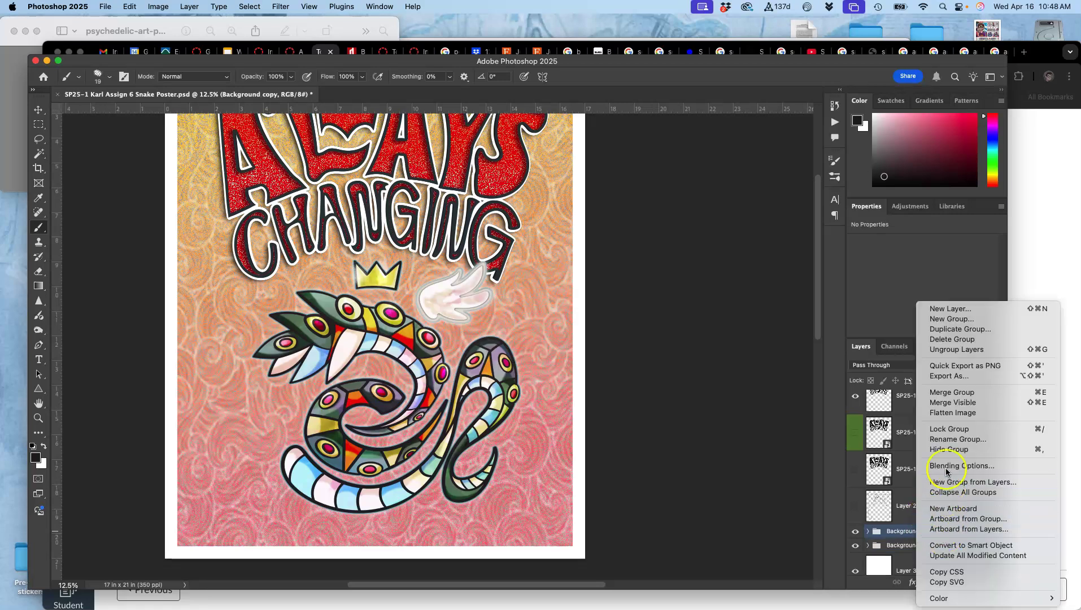
pyautogui.click(952, 391)
pyautogui.click(856, 568)
pyautogui.doubleClick(879, 550)
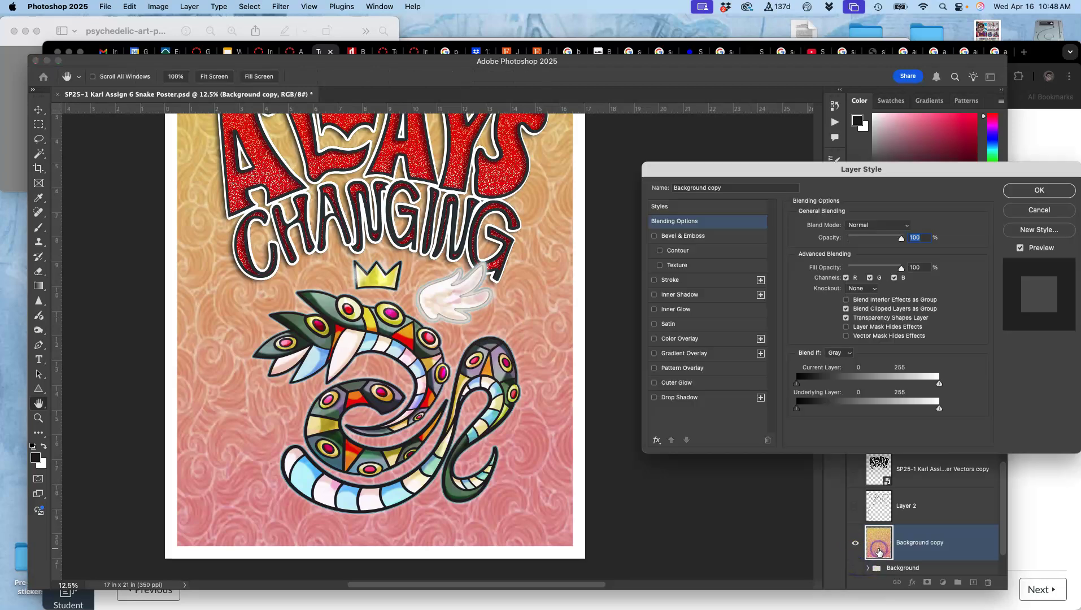
pyautogui.click(654, 280)
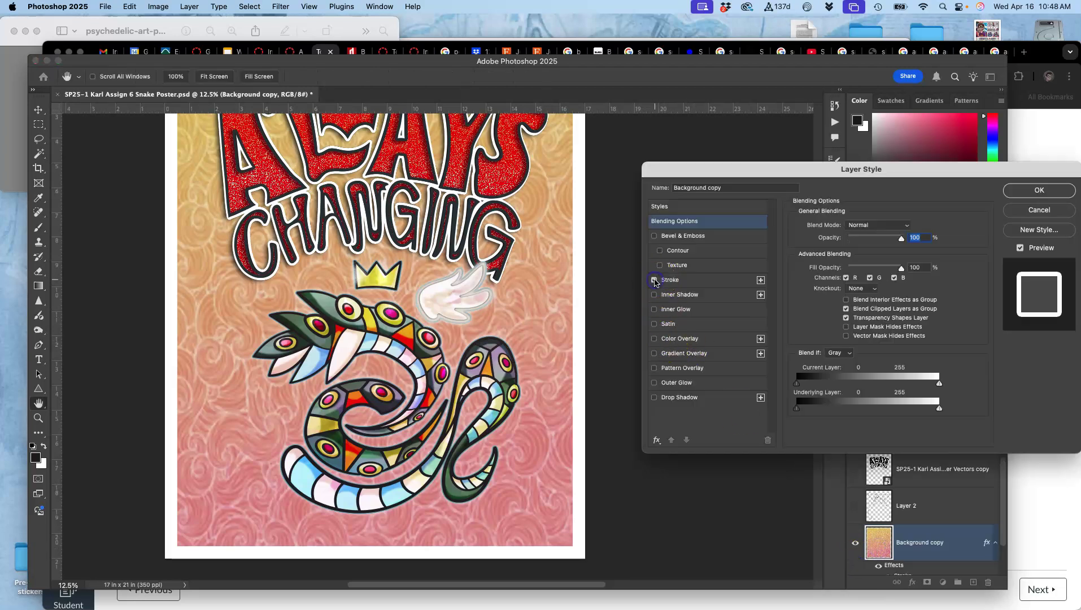
pyautogui.click(677, 283)
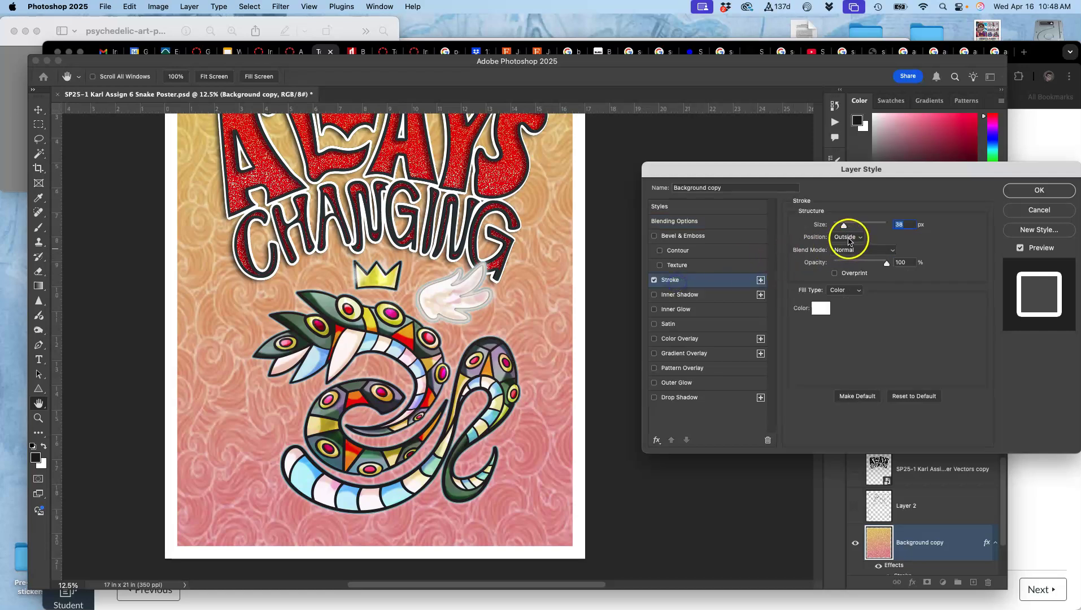
pyautogui.click(821, 307)
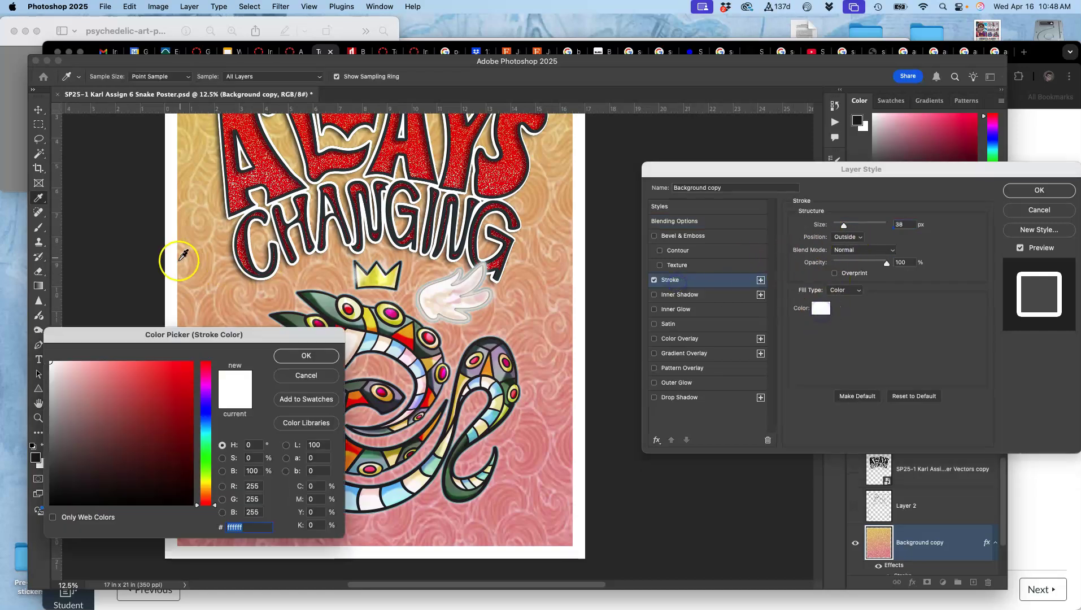
pyautogui.click(397, 401)
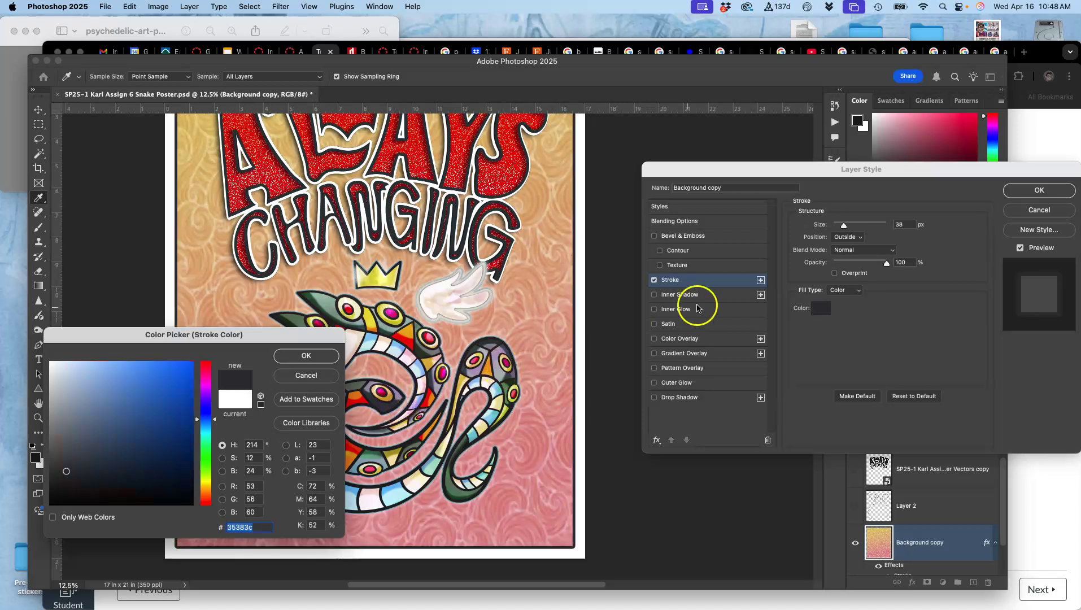
pyautogui.click(310, 361)
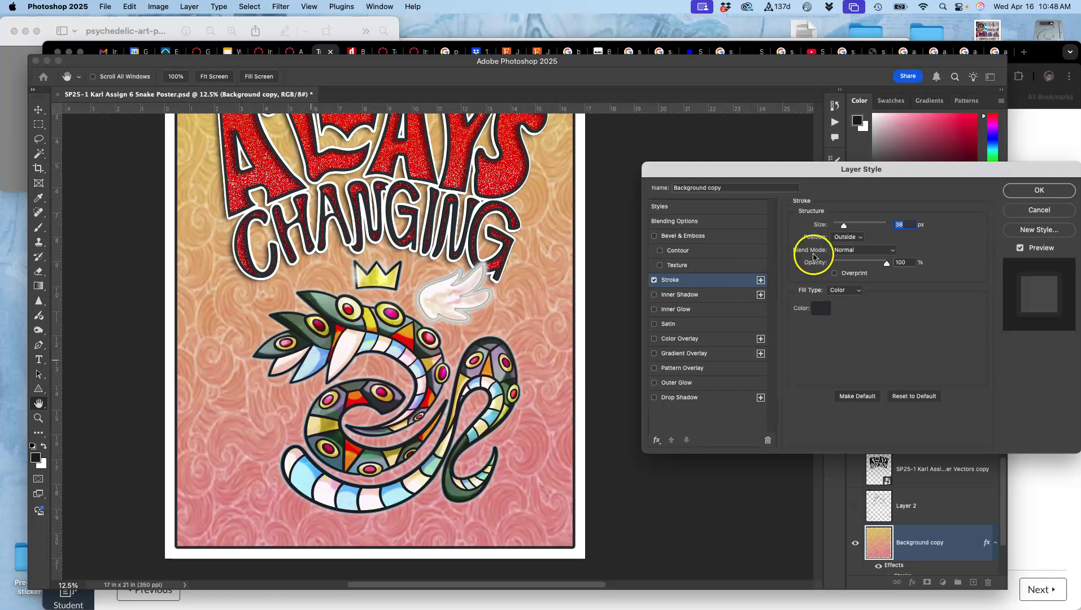
pyautogui.click(844, 238)
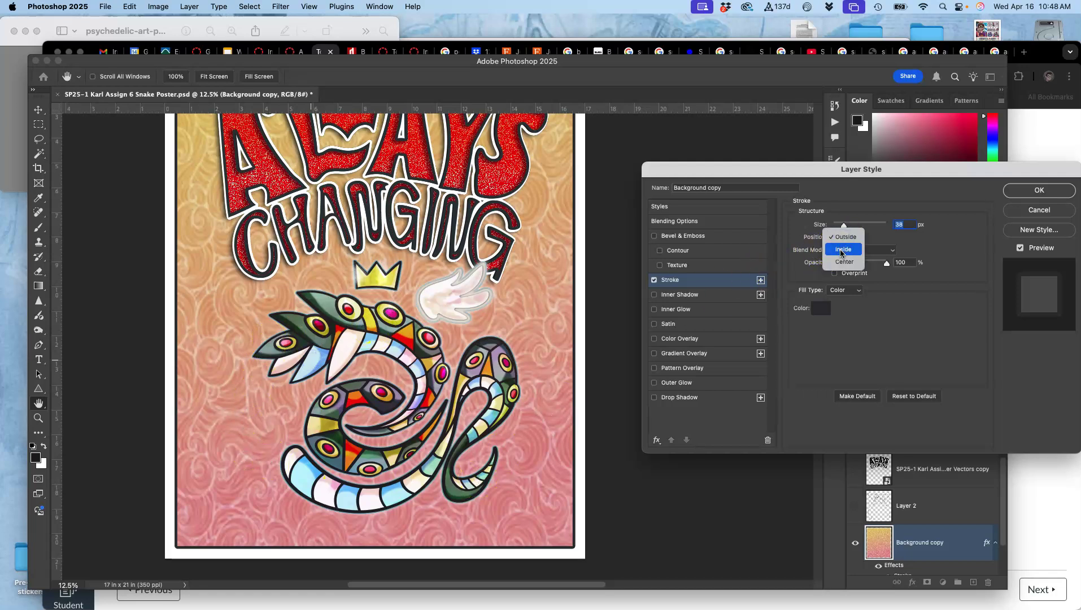
pyautogui.click(843, 249)
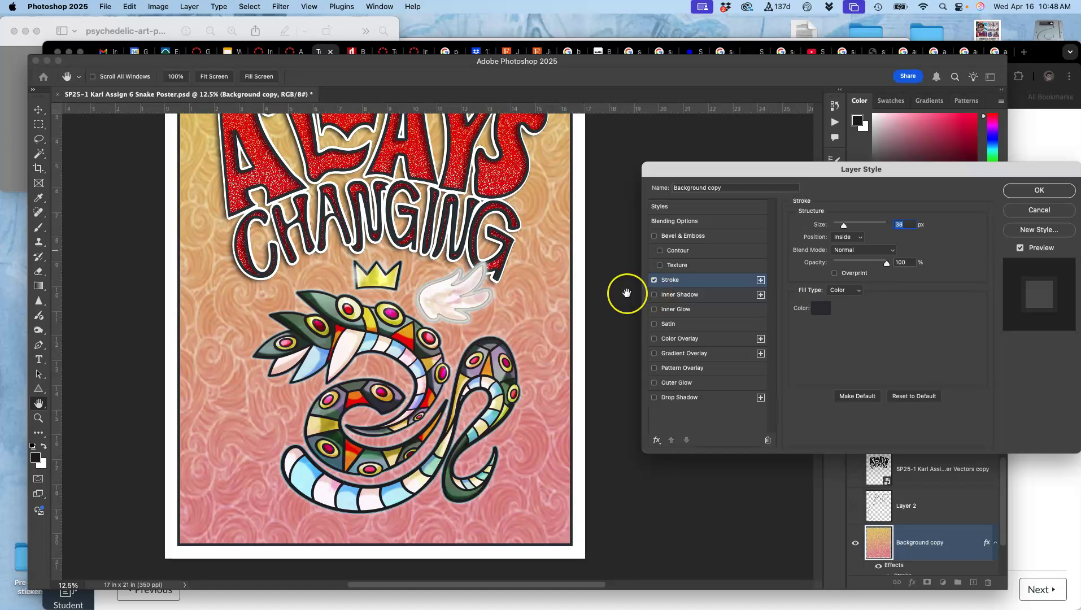
pyautogui.scroll(5, 627, 292)
pyautogui.hscroll(2, 627, 293)
pyautogui.scroll(-1, 627, 293)
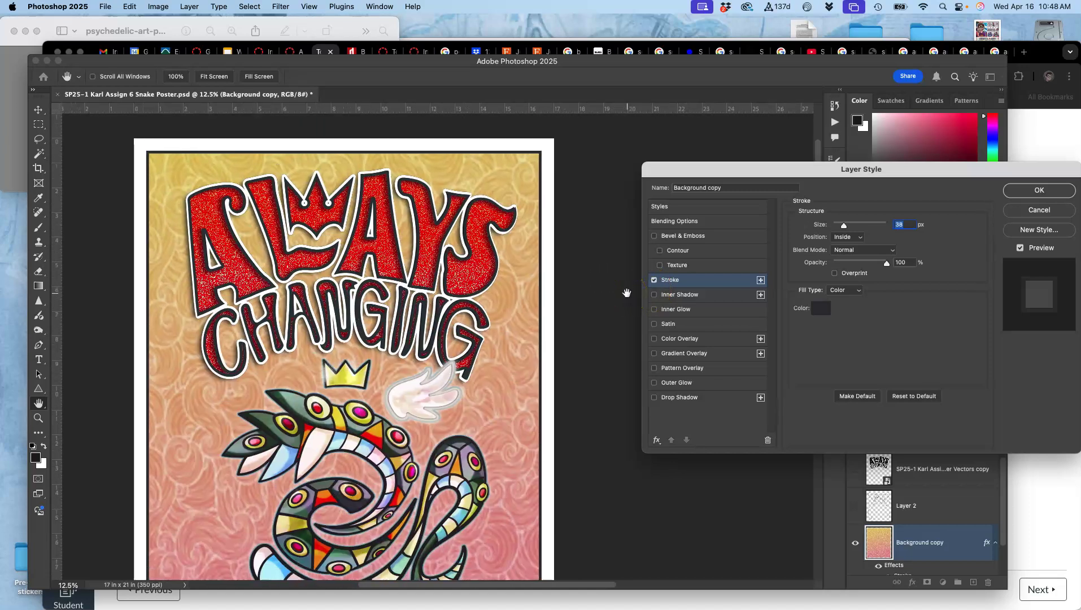
pyautogui.press('super+minus')
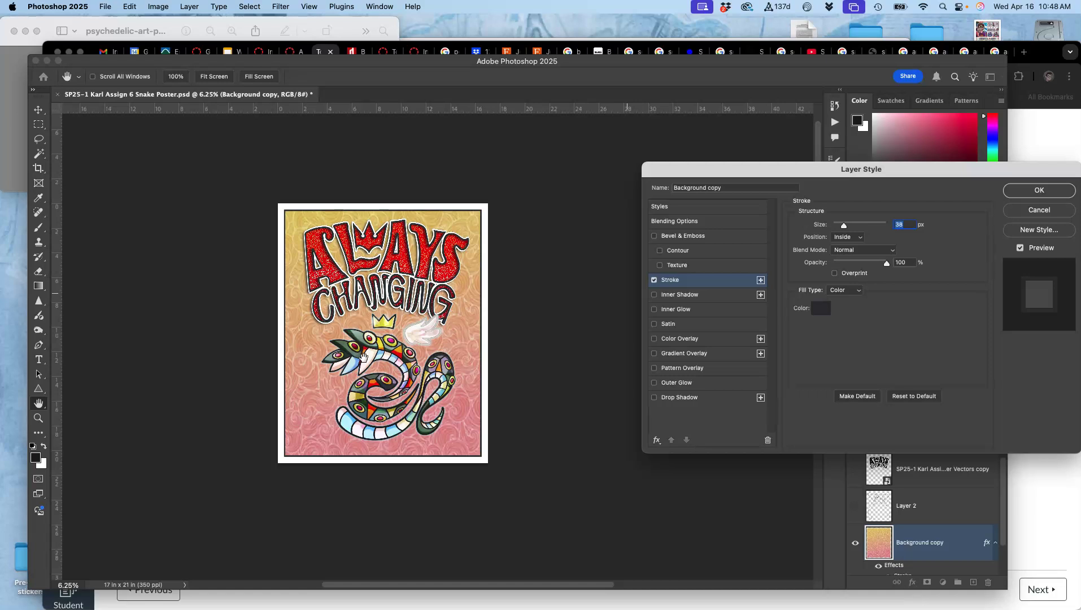
pyautogui.press('F11')
pyautogui.press('F11')
pyautogui.click(991, 184)
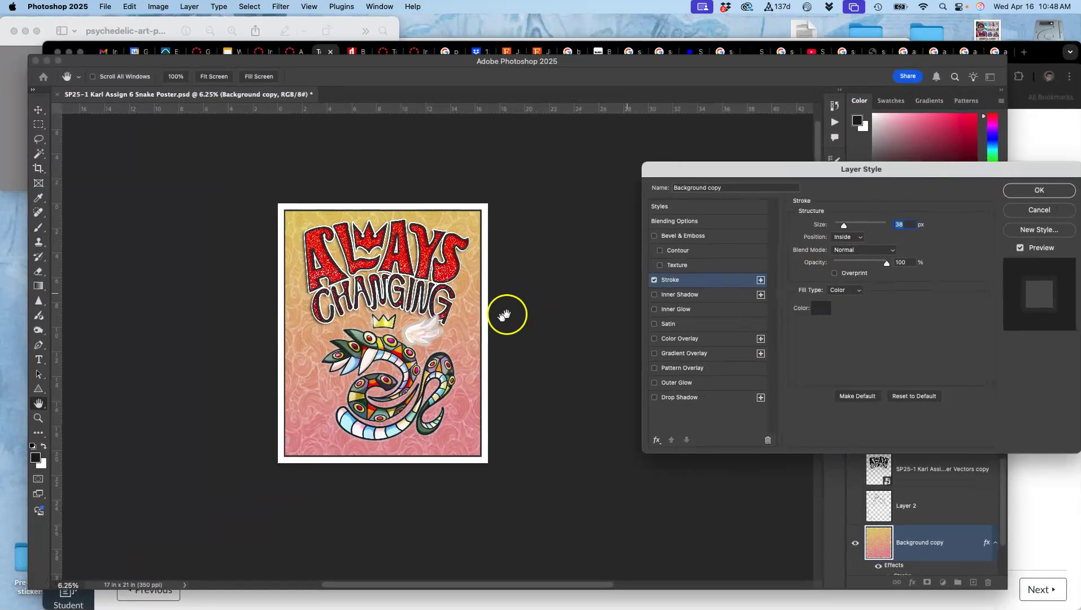
pyautogui.scroll(-1, 921, 549)
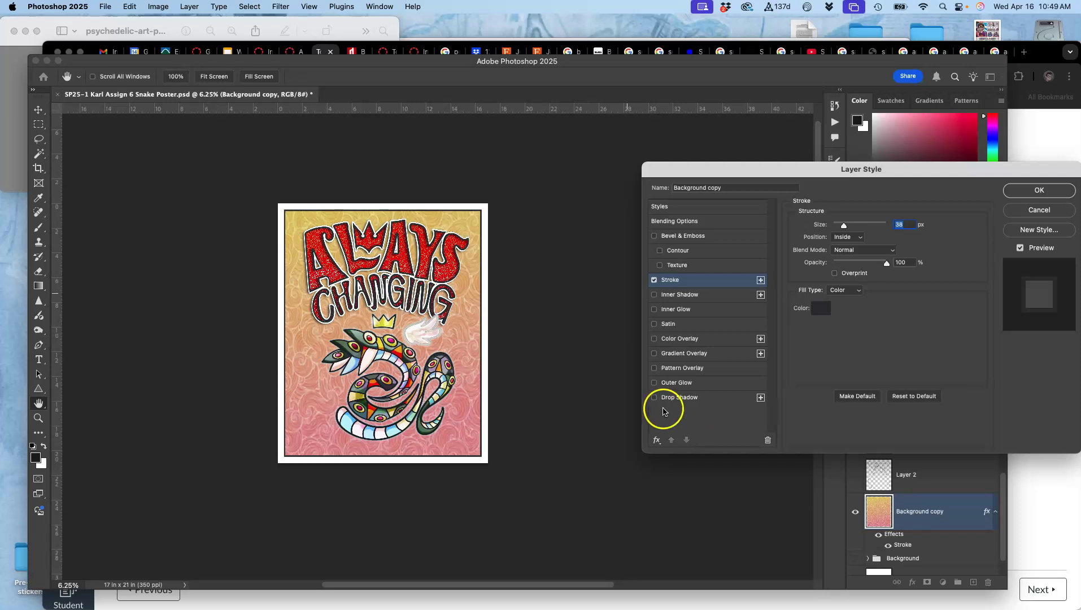
pyautogui.scroll(1, 926, 517)
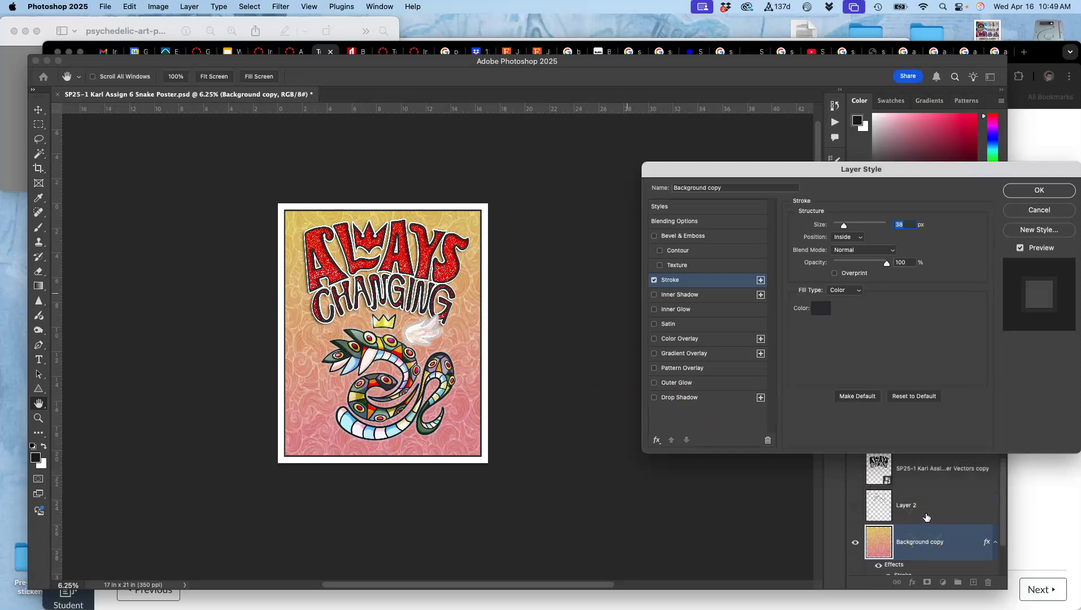
pyautogui.click(935, 532)
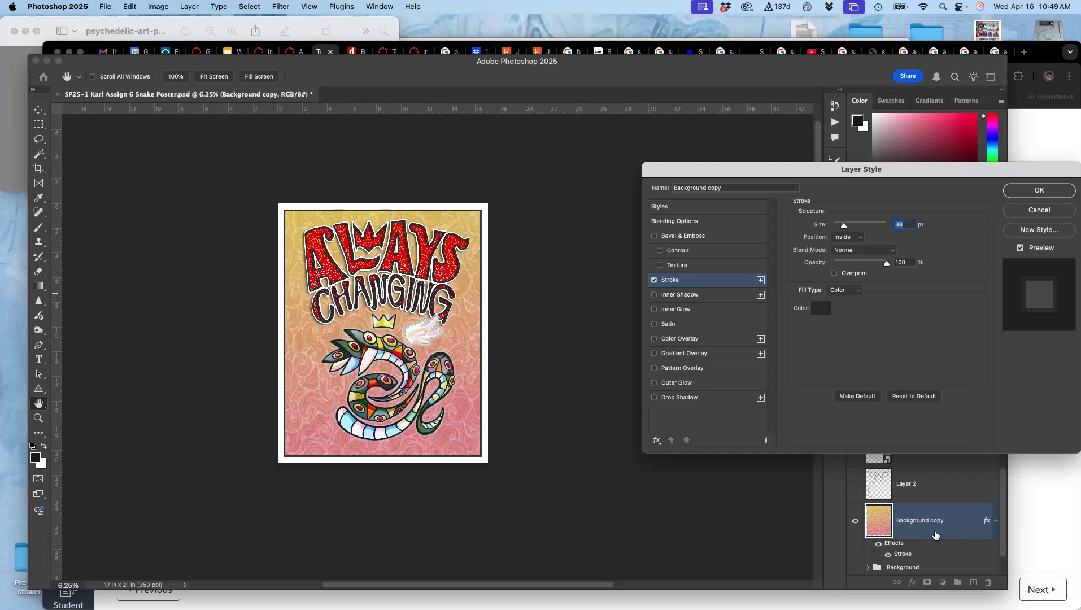
pyautogui.click(1033, 210)
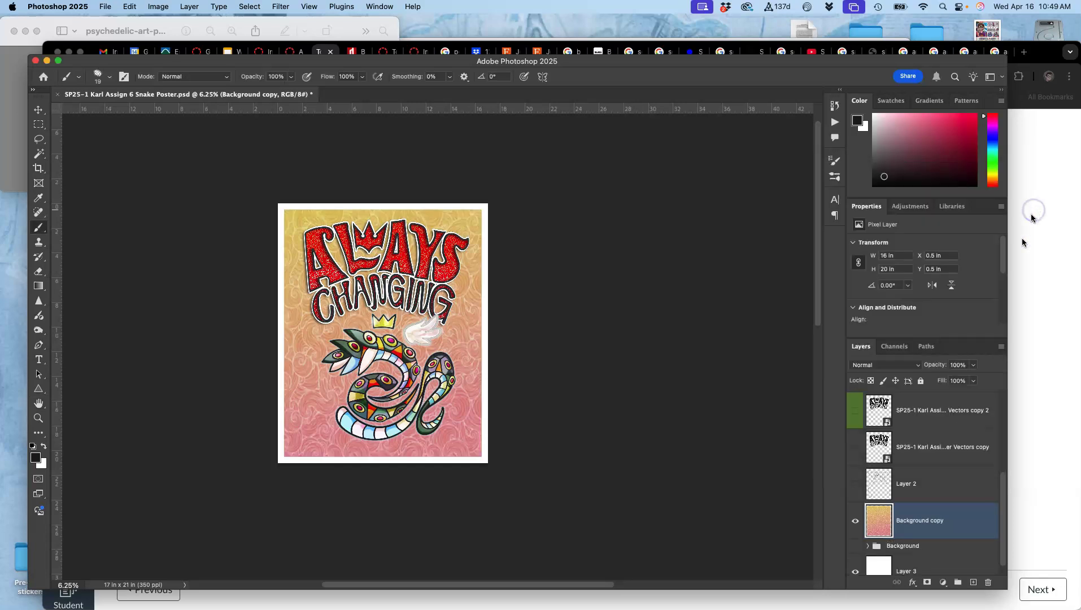
pyautogui.press('super+z')
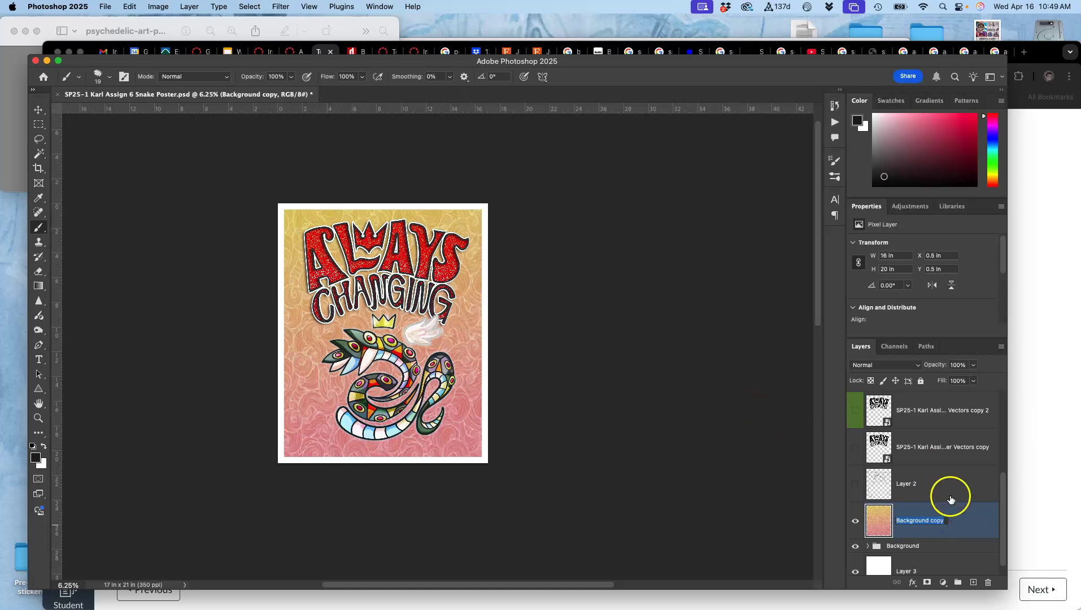
# - Add an Inside stroke to the Background copy layer, using the dark grey #3a3842 sampled from the snake's outline
pyautogui.doubleClick(964, 517)
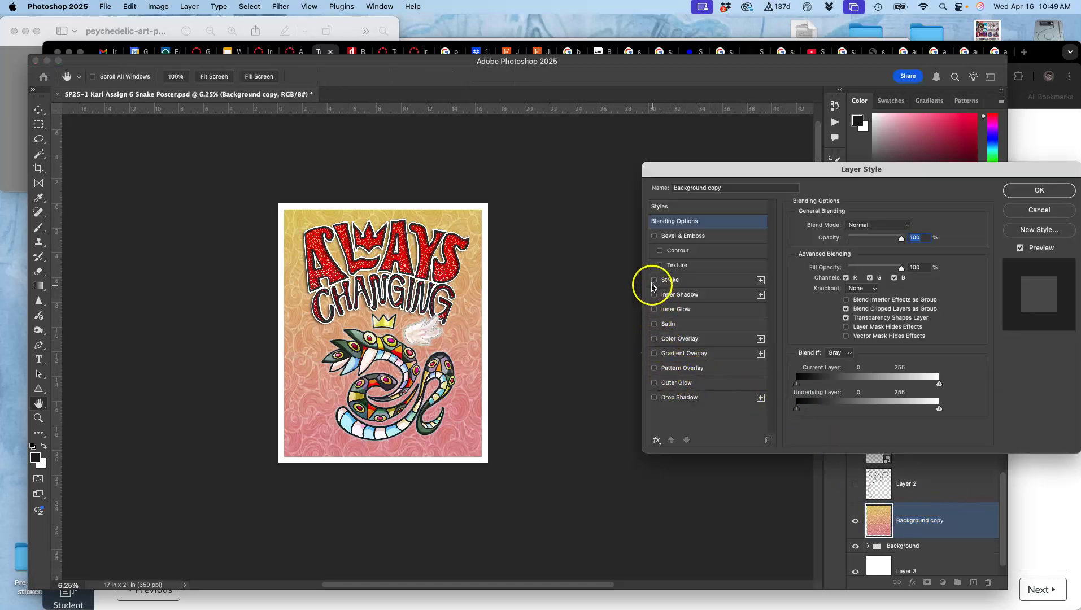
pyautogui.click(655, 280)
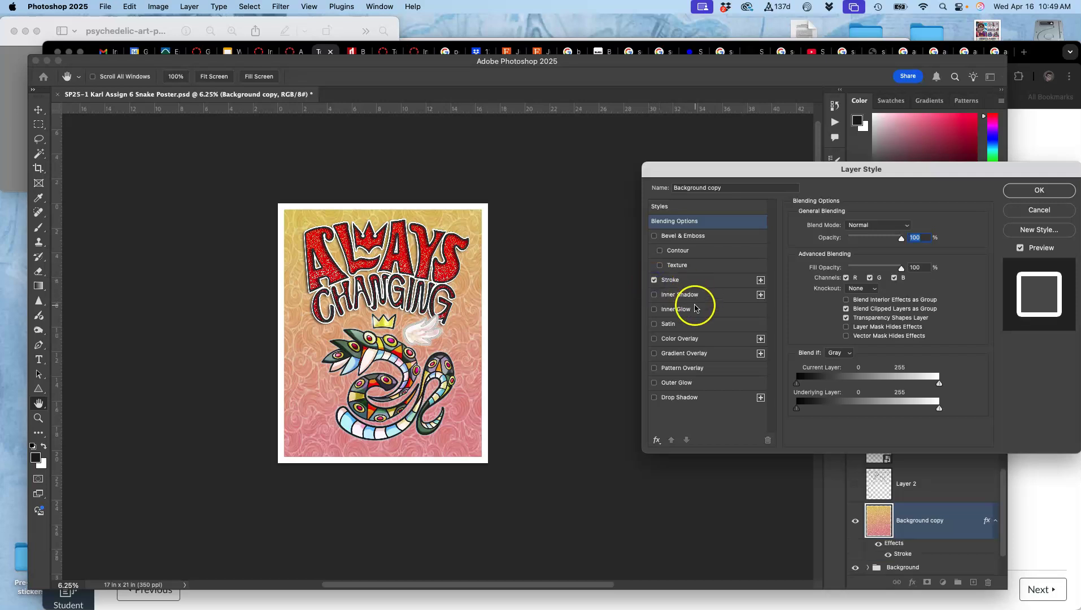
pyautogui.click(712, 280)
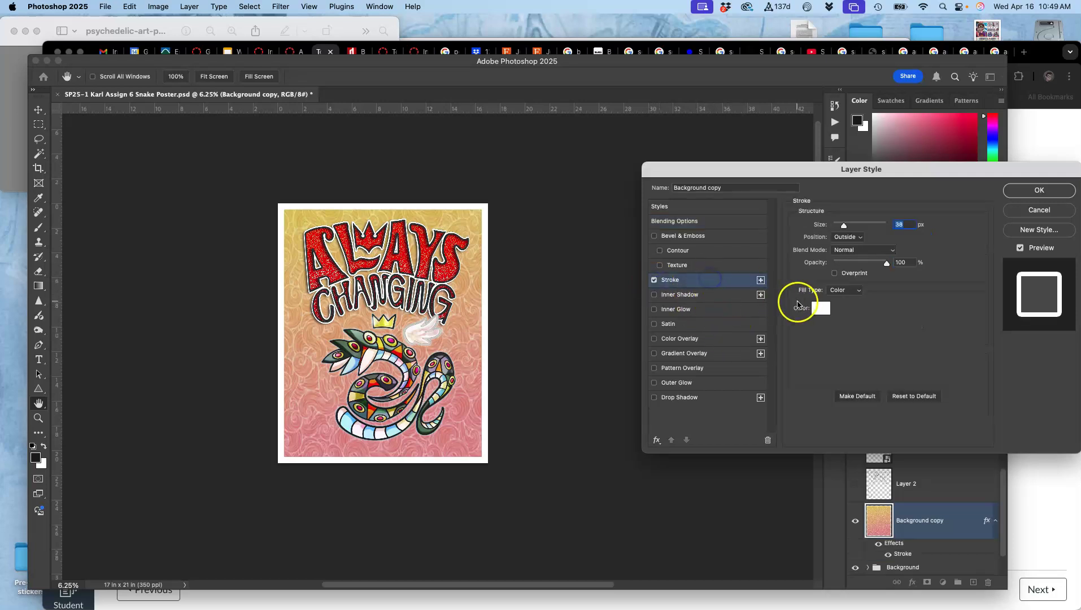
pyautogui.click(822, 309)
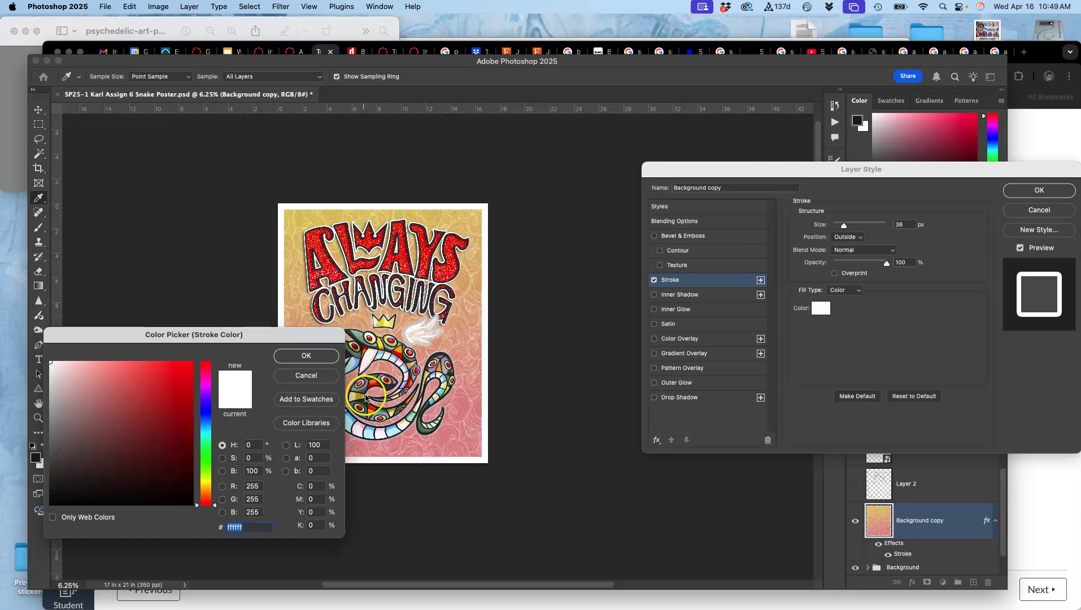
pyautogui.click(388, 384)
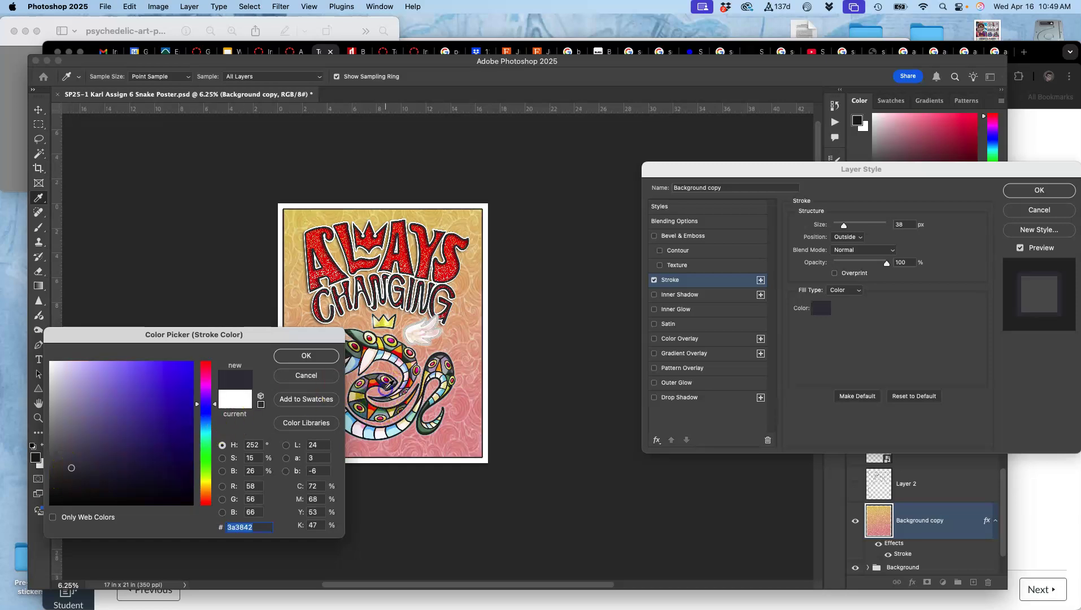
pyautogui.click(319, 356)
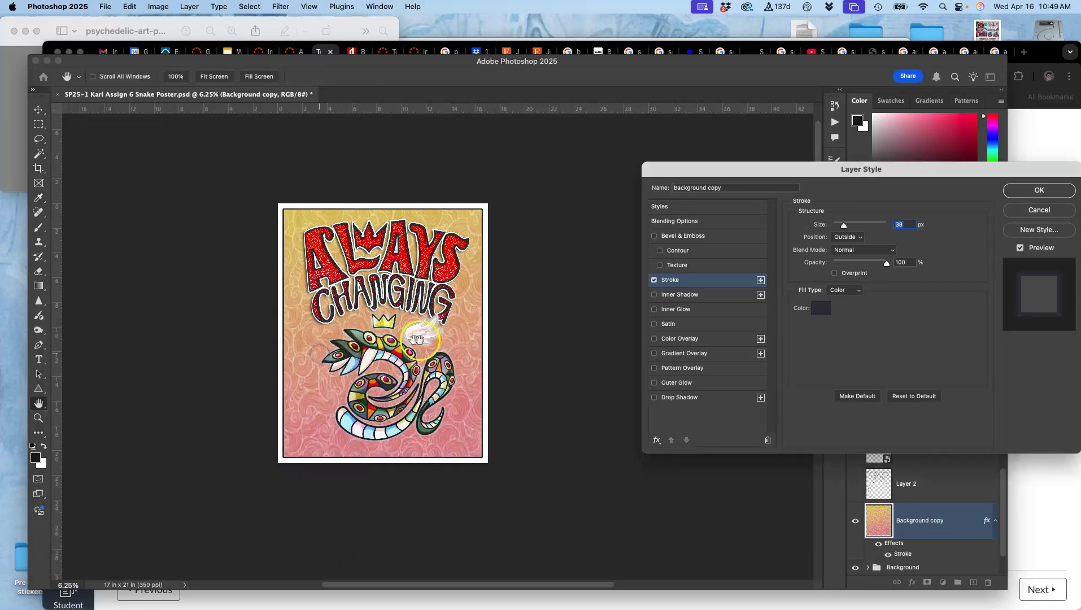
pyautogui.click(850, 239)
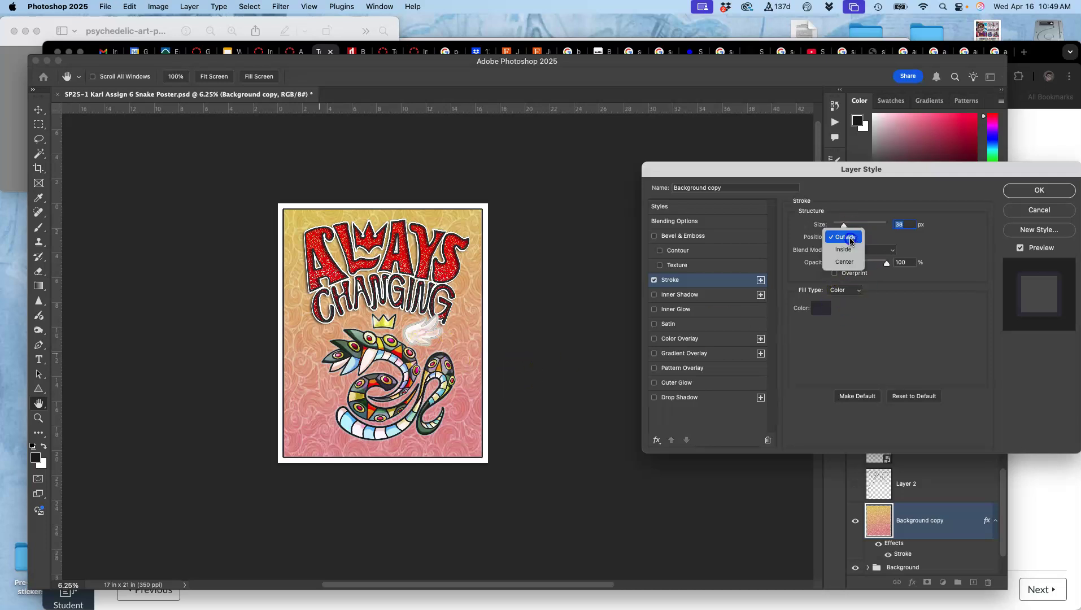
pyautogui.click(849, 249)
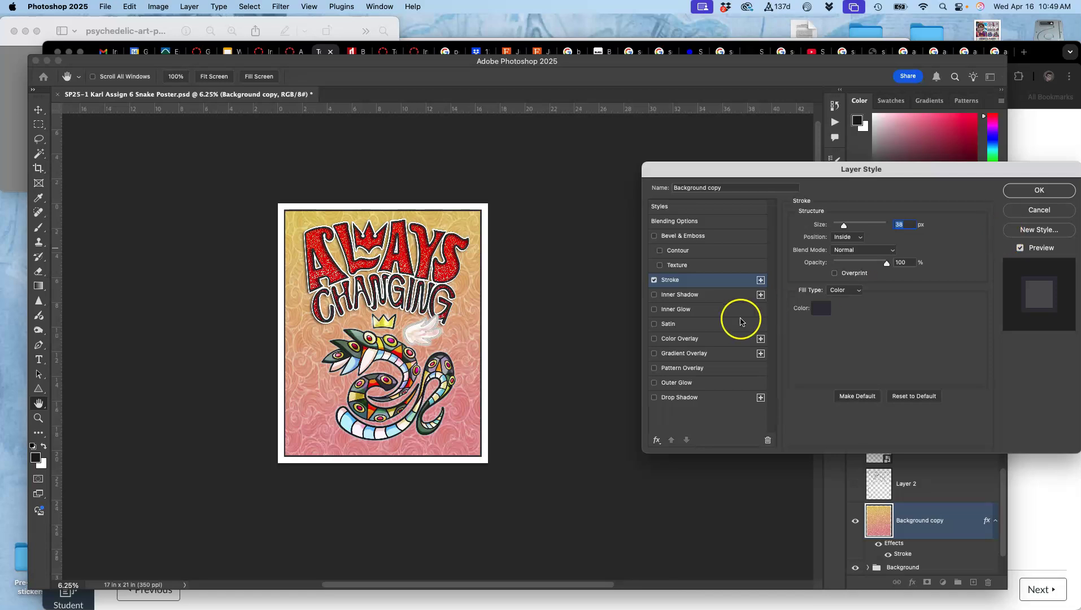
# - Add a white Color Overlay to the Background copy layer and compare the poster with and without it
pyautogui.click(654, 339)
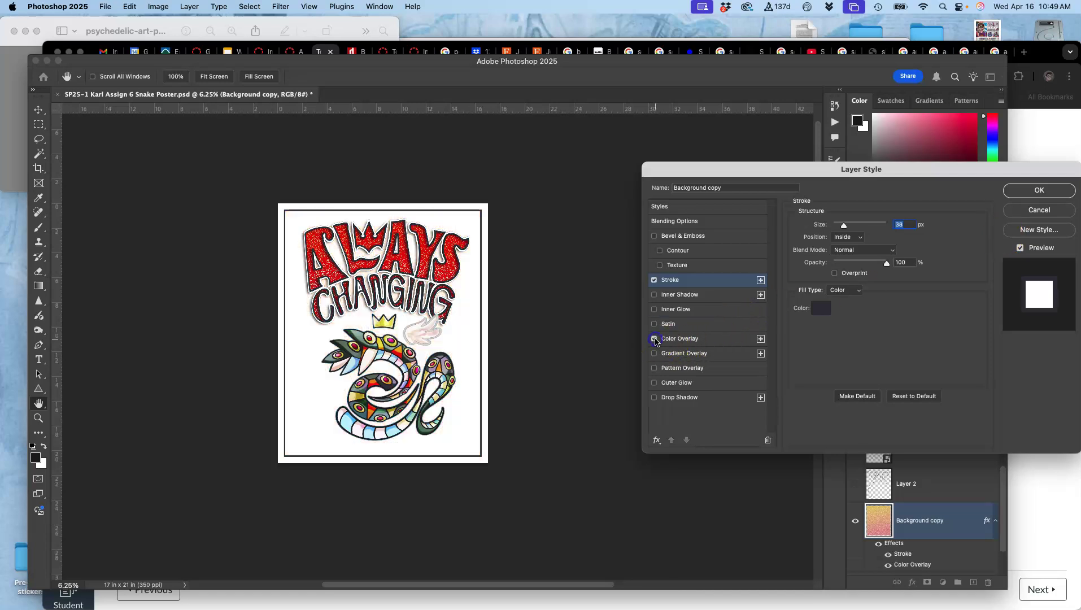
pyautogui.click(1054, 190)
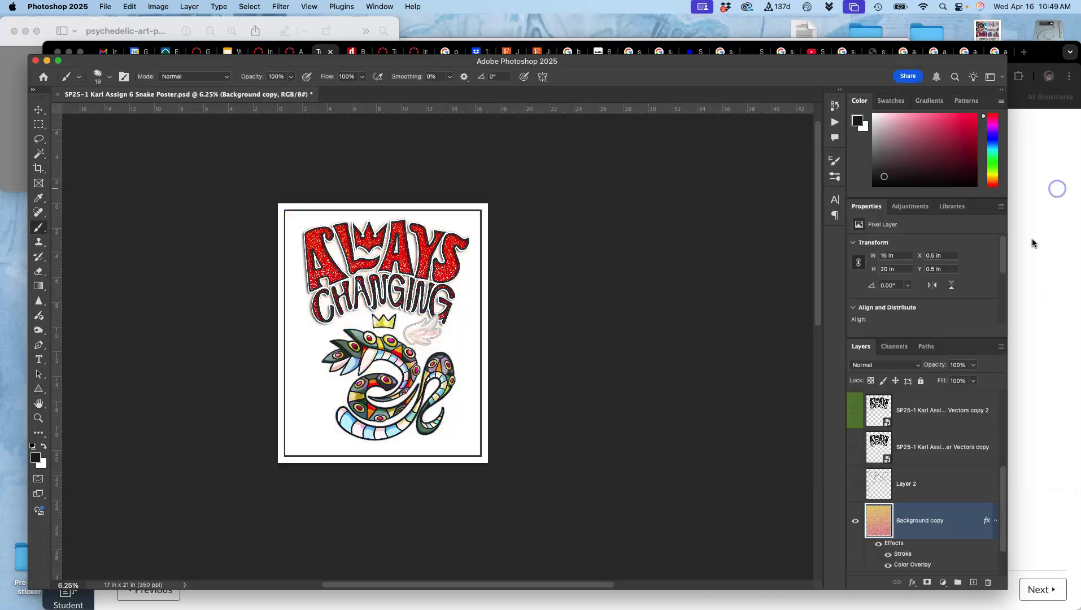
pyautogui.click(887, 565)
pyautogui.click(888, 565)
# - Capture a screenshot of the whole white-background poster, including its outer margin
pyautogui.scroll(2, 431, 343)
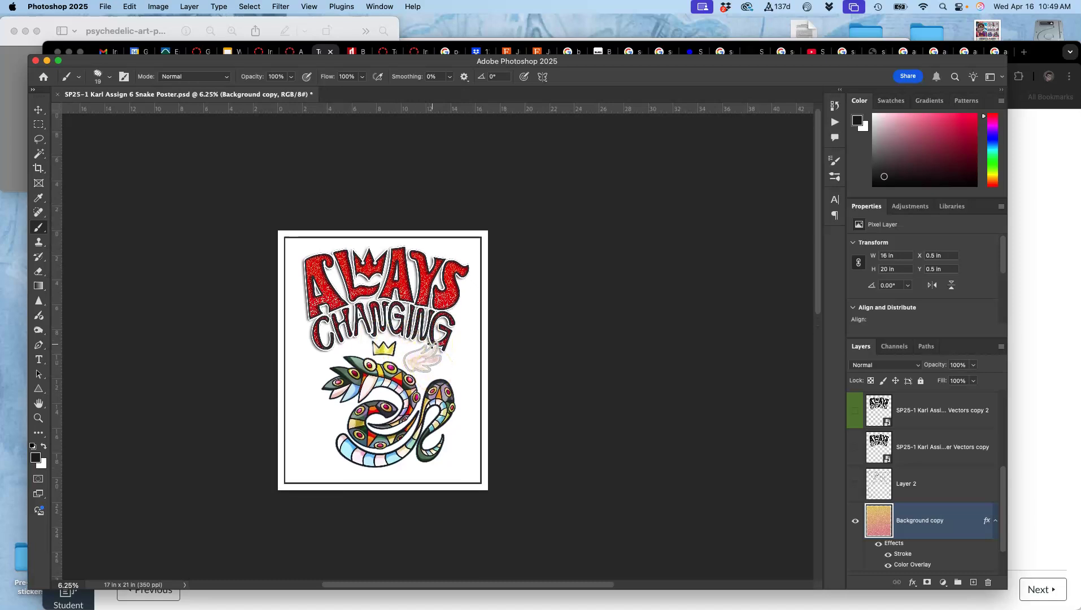
pyautogui.scroll(-1, 558, 333)
pyautogui.press('super+plus')
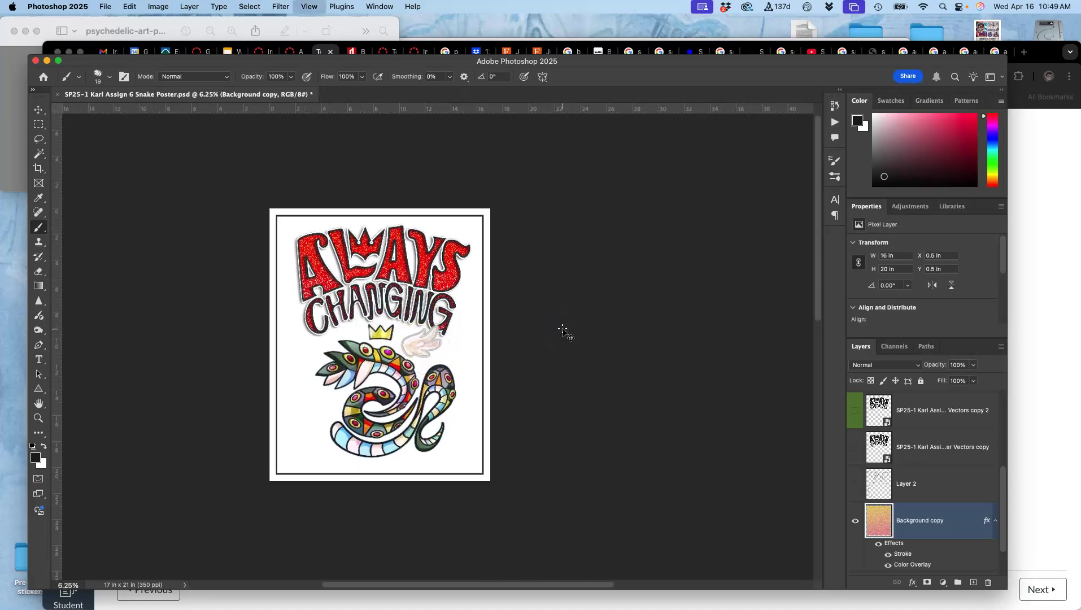
pyautogui.press('super+plus')
pyautogui.press('super+minus')
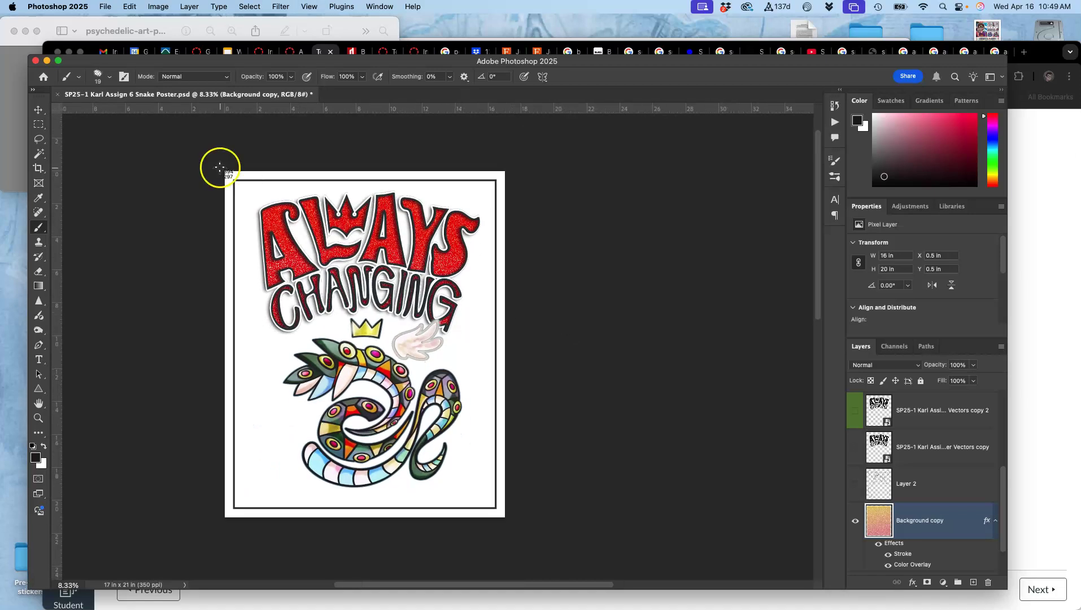
pyautogui.moveTo(219, 165); pyautogui.dragTo(508, 522)
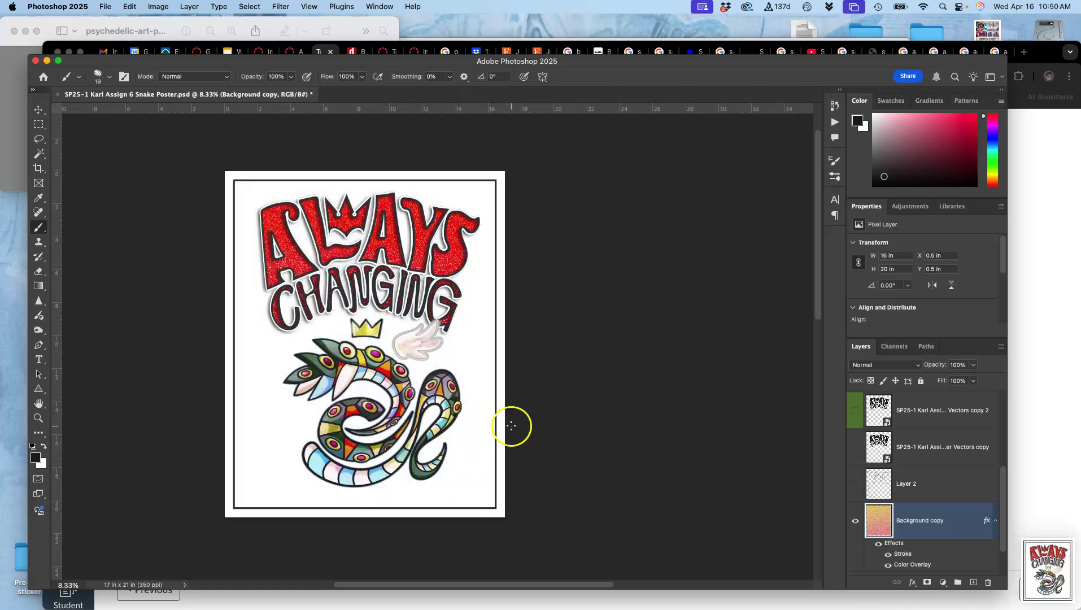
# - Switch to Chrome and open the instructor example reply for 'ALWAYS CHANGING' in the Canvas discussion for editing
pyautogui.click(89, 45)
pyautogui.scroll(10, 603, 292)
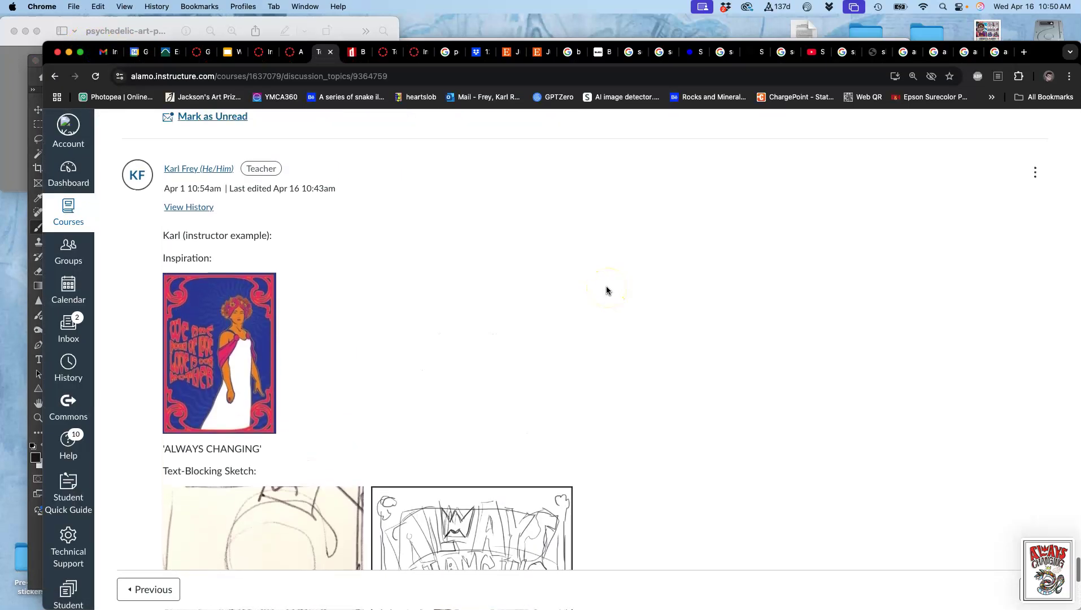
pyautogui.scroll(3, 606, 290)
pyautogui.click(1035, 263)
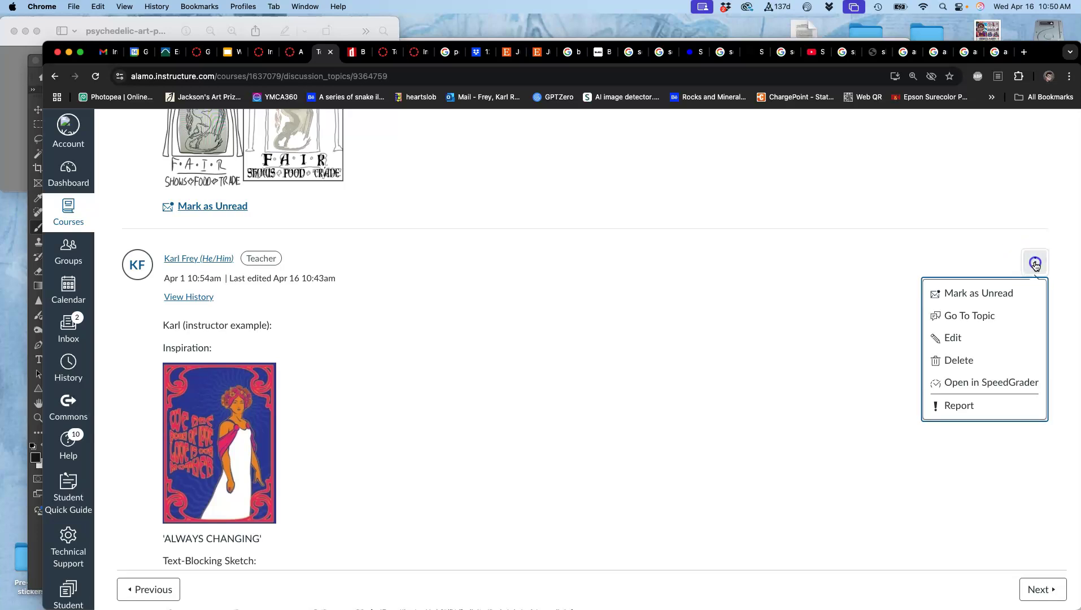
pyautogui.click(965, 337)
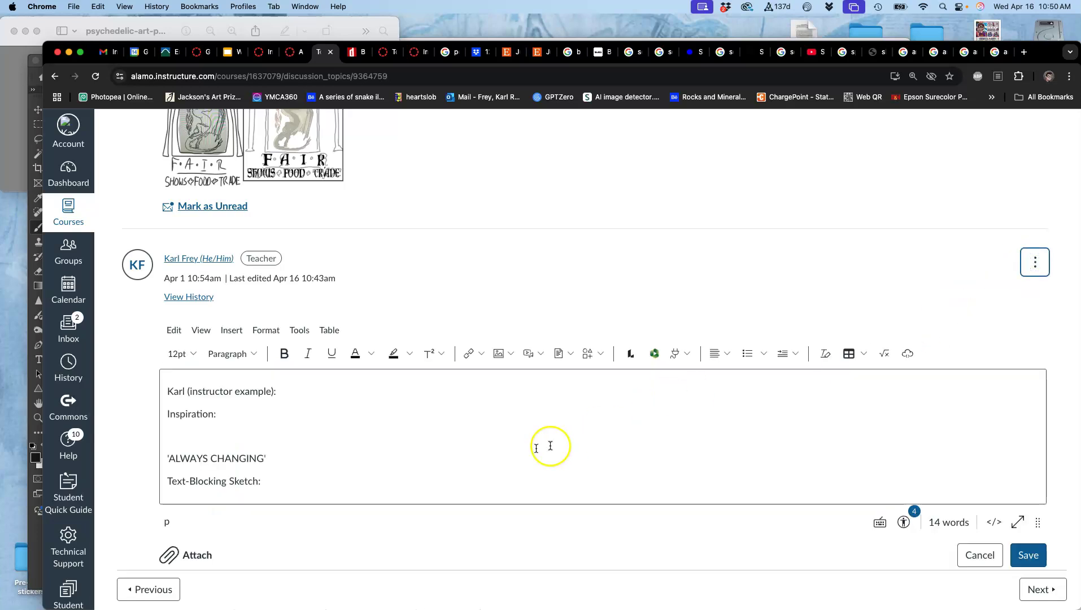
# - Copy the "REQUIREMENT 1: Black Vector Type Design" heading and paste it below the last poster image in the reply
pyautogui.scroll(-10, 516, 449)
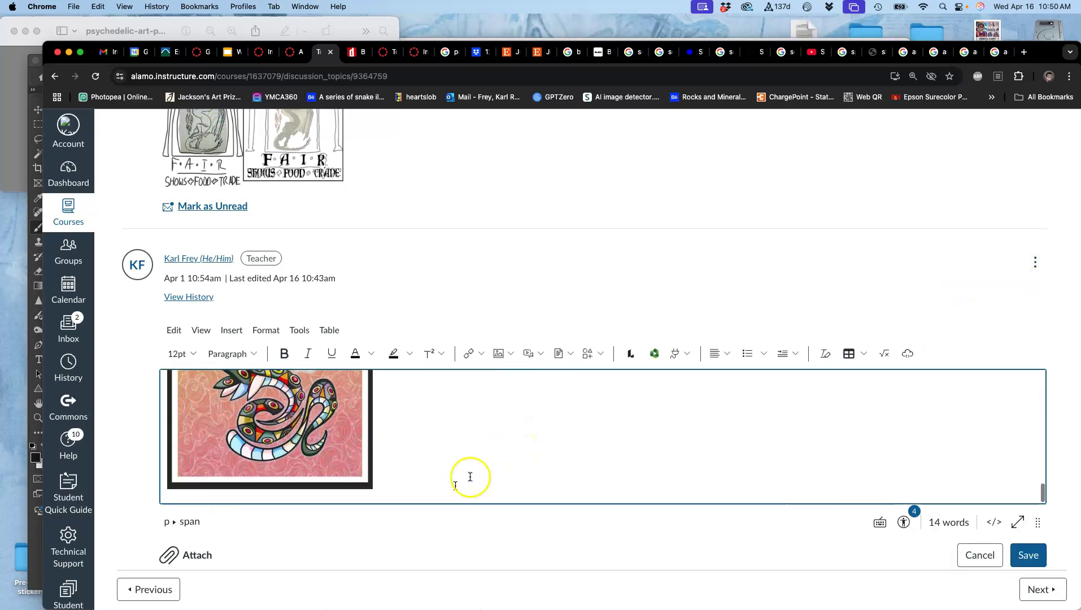
pyautogui.scroll(5, 416, 457)
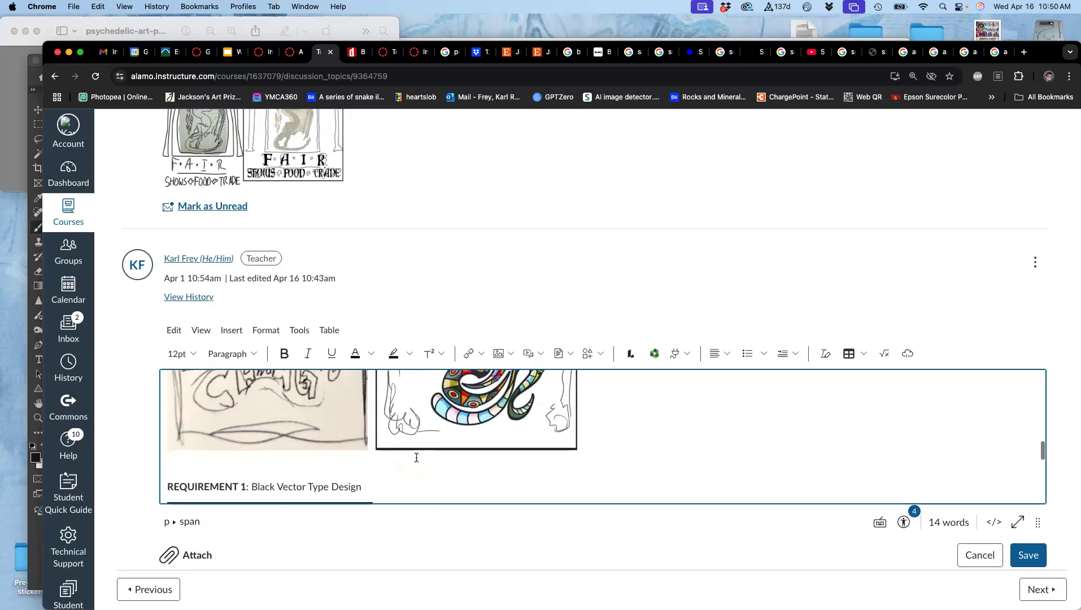
pyautogui.moveTo(372, 487); pyautogui.dragTo(154, 487)
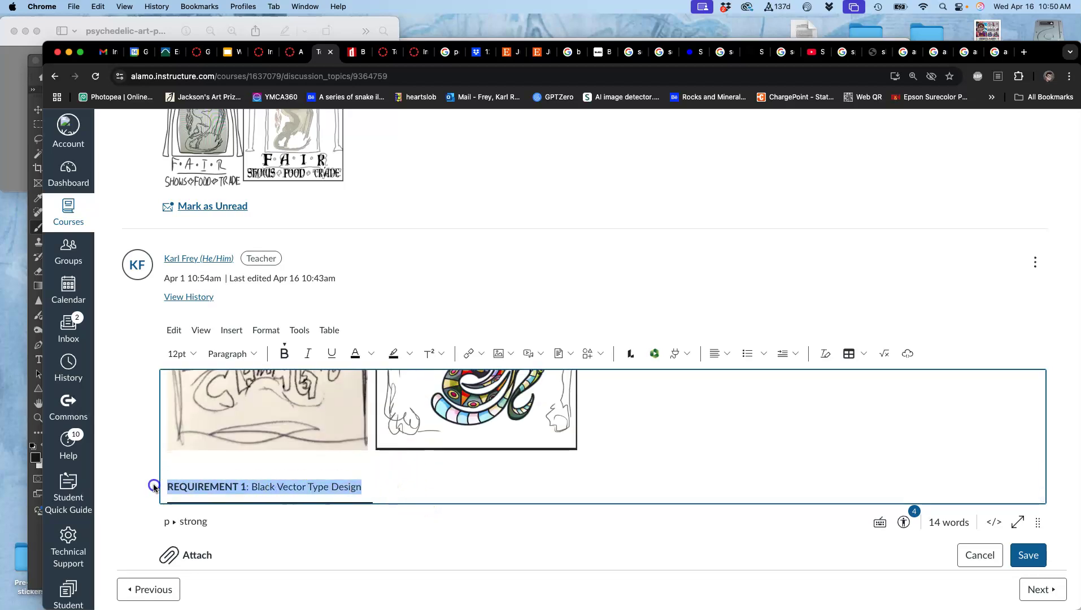
pyautogui.scroll(-5, 381, 472)
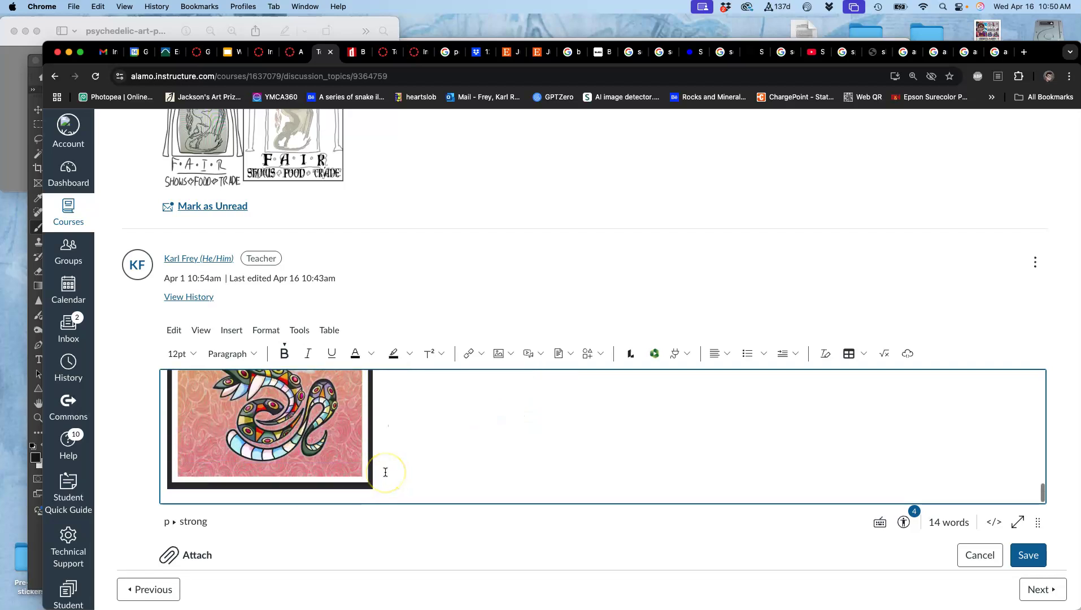
pyautogui.click(386, 472)
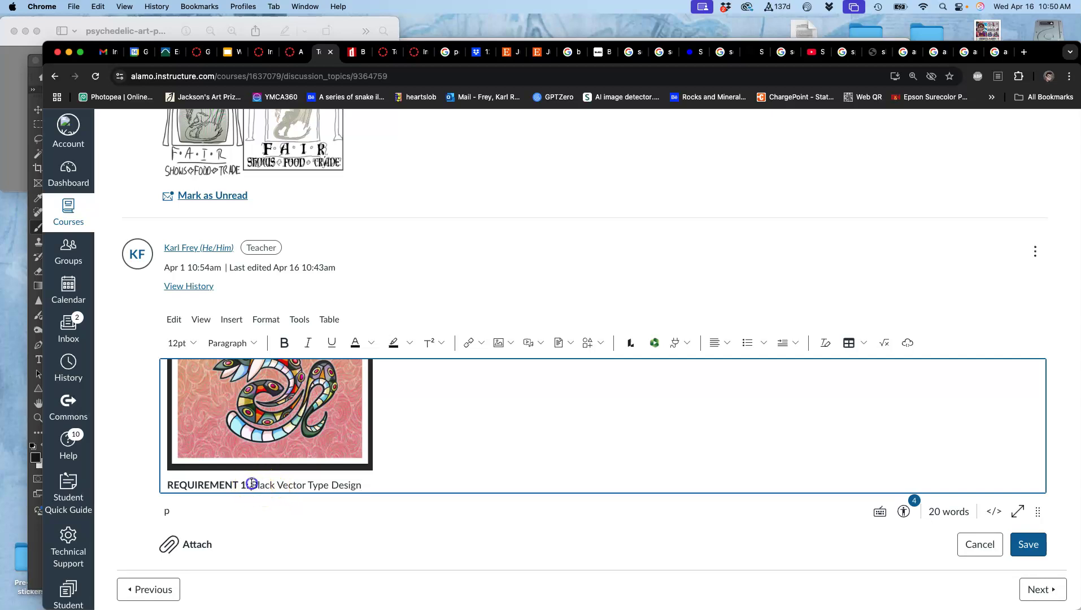
# - Change the pasted heading's description to "Color Variation Type Design" and add an empty line below it
pyautogui.moveTo(252, 484); pyautogui.dragTo(301, 472)
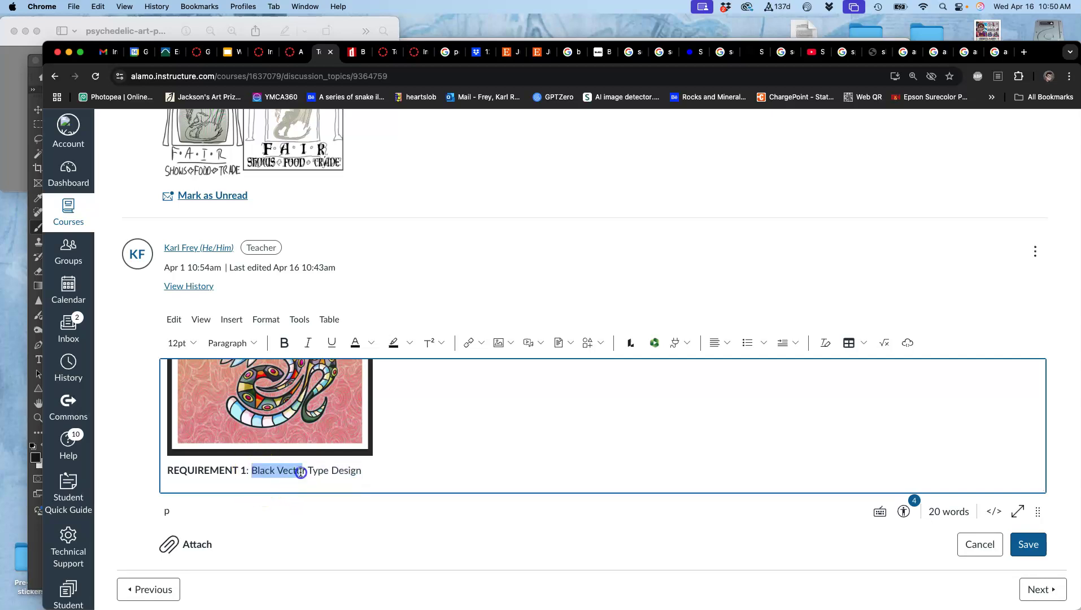
pyautogui.write('Color')
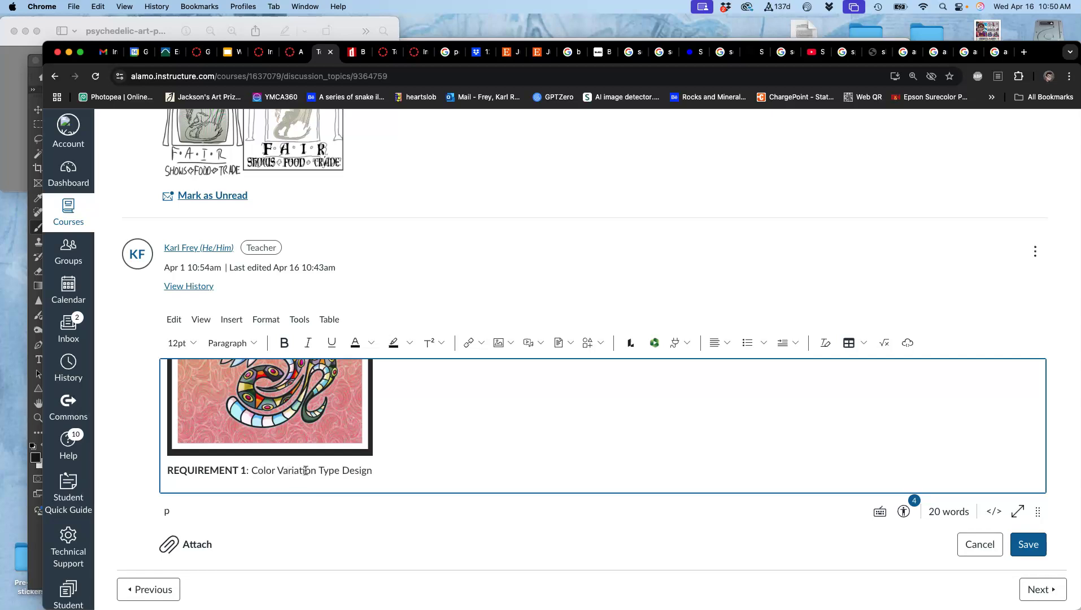
pyautogui.press('Return')
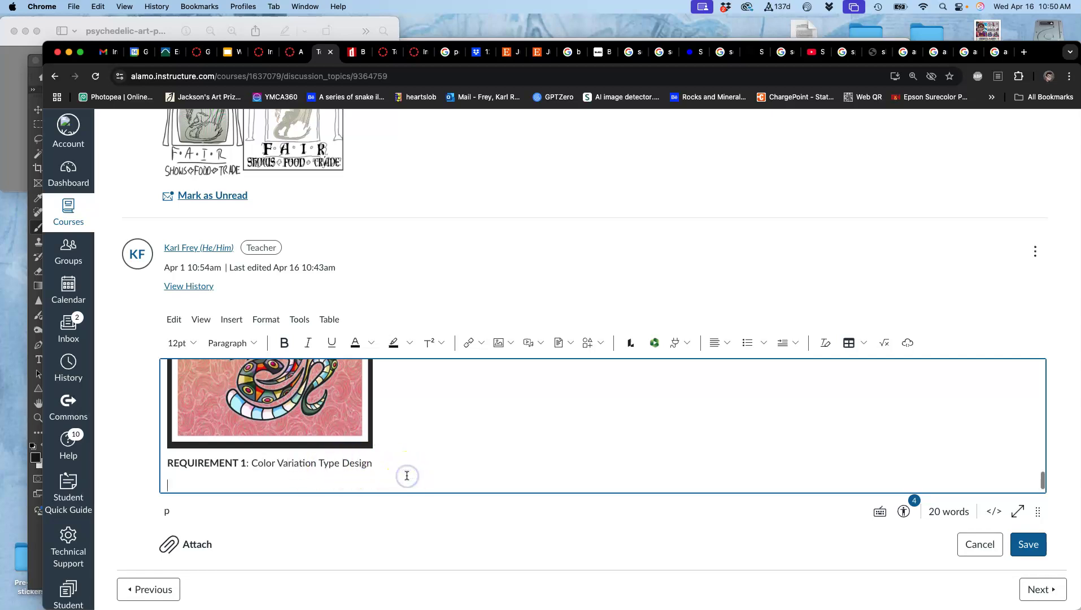
# - Insert the white-background poster screenshot from the desktop below the Color Variation heading and shrink it to about the width of the poster above
pyautogui.press('F11')
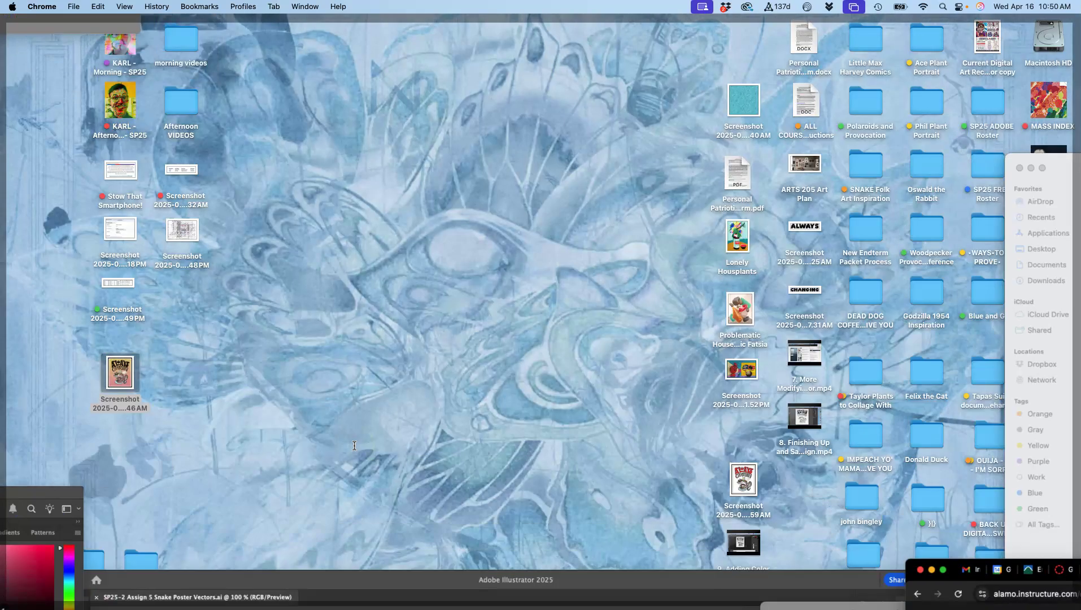
pyautogui.moveTo(750, 477); pyautogui.dragTo(296, 483)
pyautogui.press('F11')
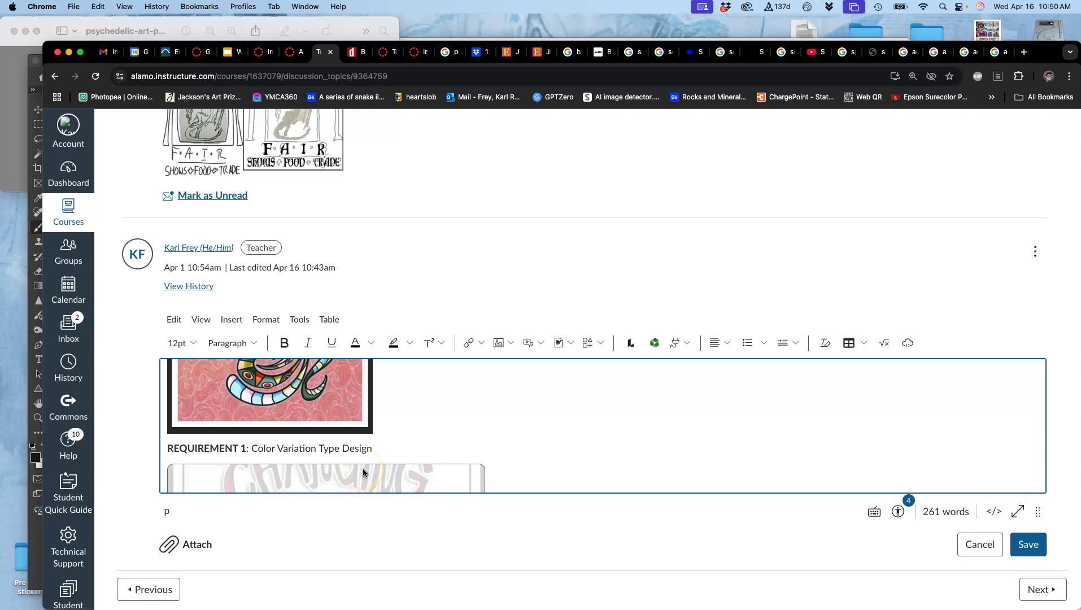
pyautogui.click(379, 459)
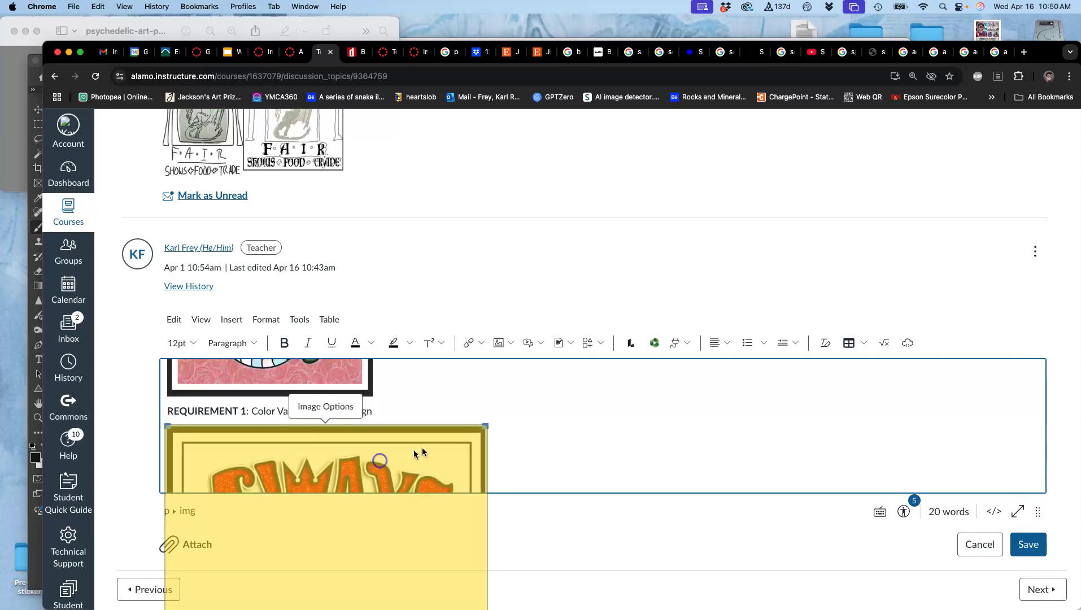
pyautogui.moveTo(484, 426); pyautogui.dragTo(384, 438)
pyautogui.click(428, 418)
# - Renumber the Color Variation heading as REQUIREMENT 2 and paste a copy of it on a new line below the white-background poster
pyautogui.click(226, 419)
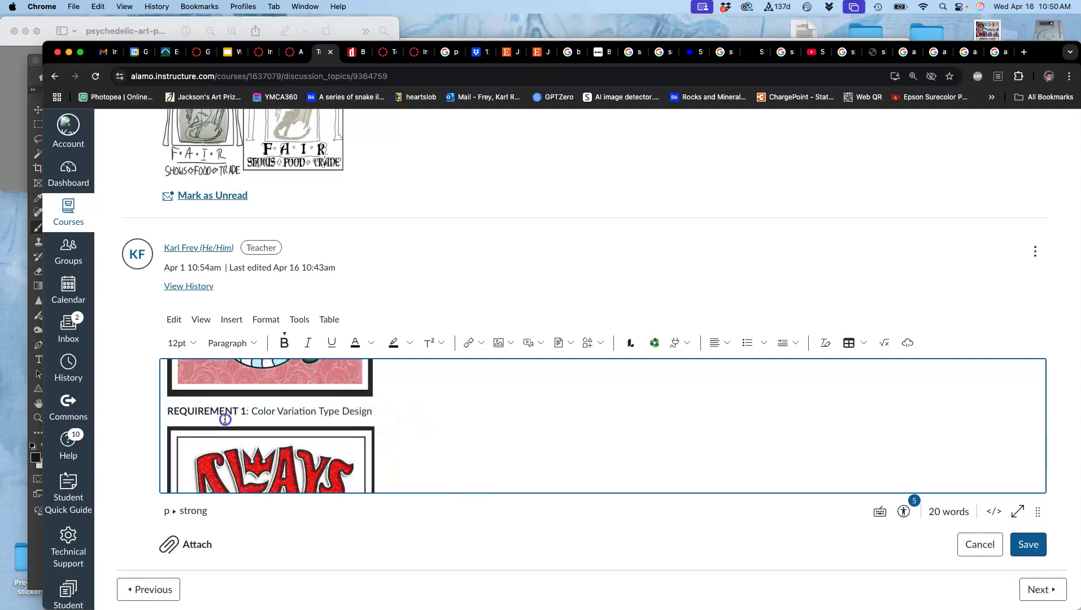
pyautogui.click(246, 413)
pyautogui.moveTo(373, 411); pyautogui.dragTo(167, 415)
pyautogui.press('super+c')
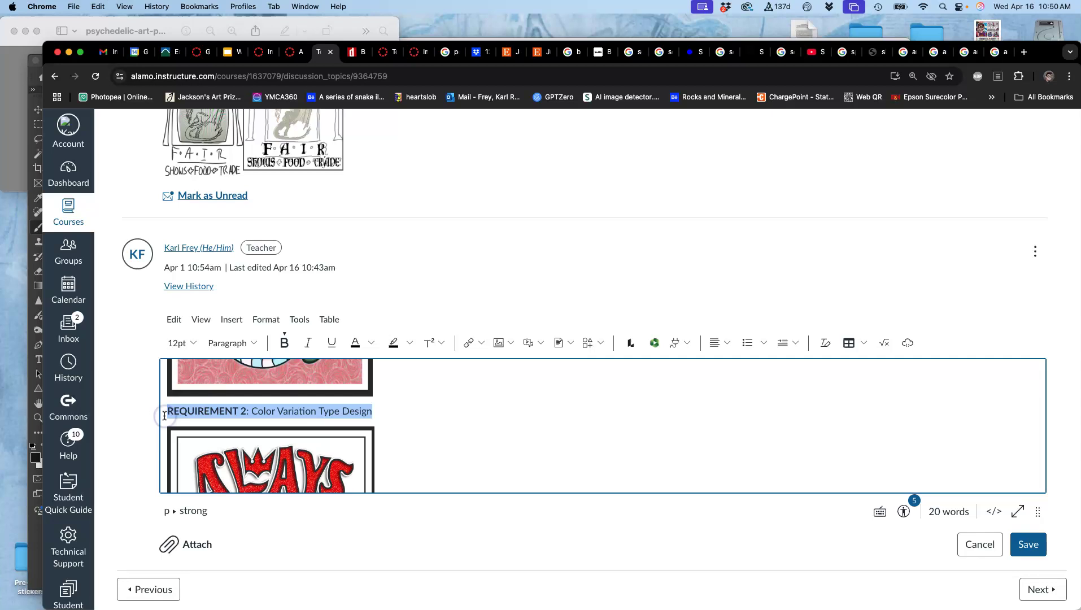
pyautogui.scroll(-5, 333, 416)
pyautogui.click(387, 467)
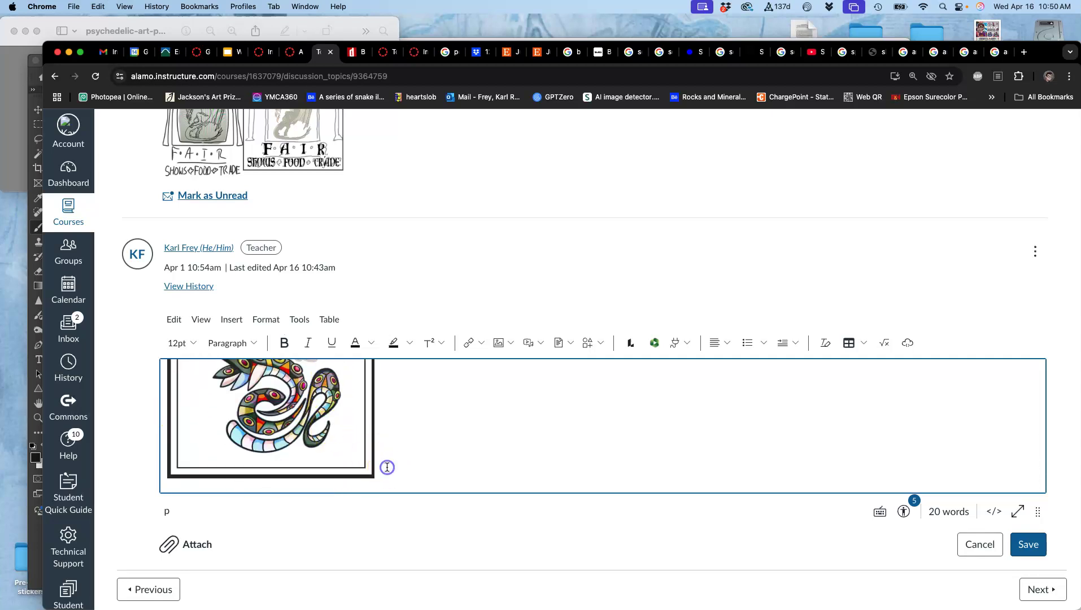
pyautogui.press('Return')
pyautogui.press('super+v')
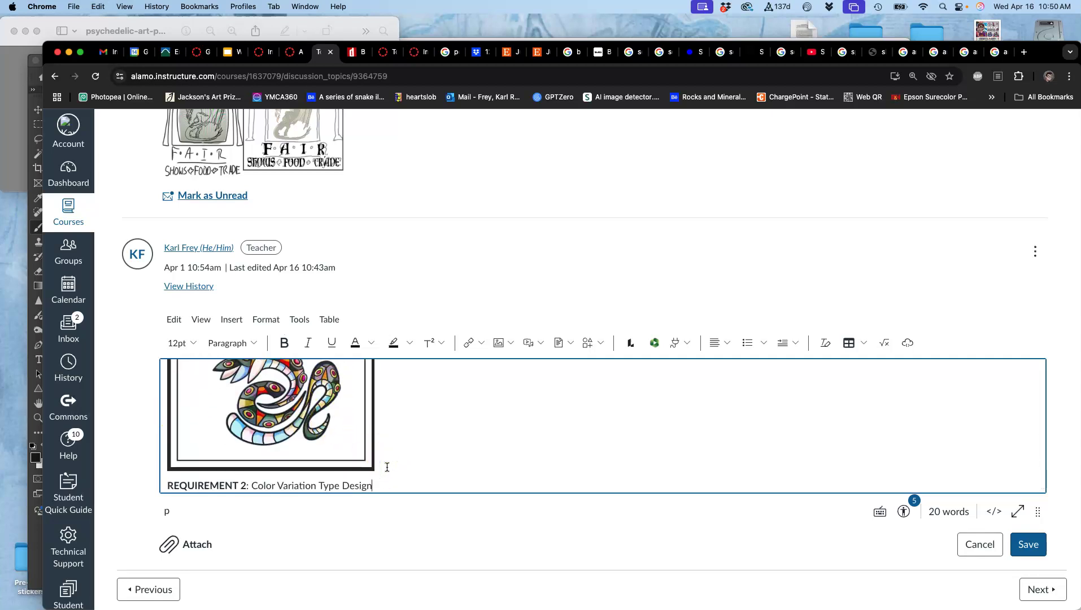
# - Change the pasted heading to "REQUIREMENT 3: Final Poster Design & Layout" and save the reply
pyautogui.moveTo(242, 486); pyautogui.dragTo(244, 476)
pyautogui.click(255, 472)
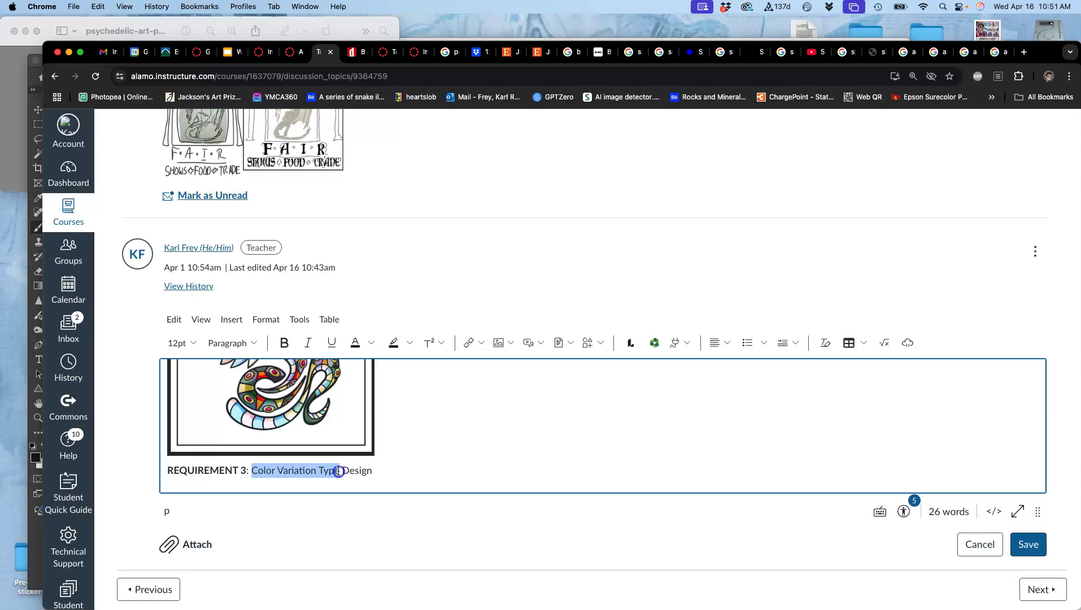
pyautogui.write('Final Poste')
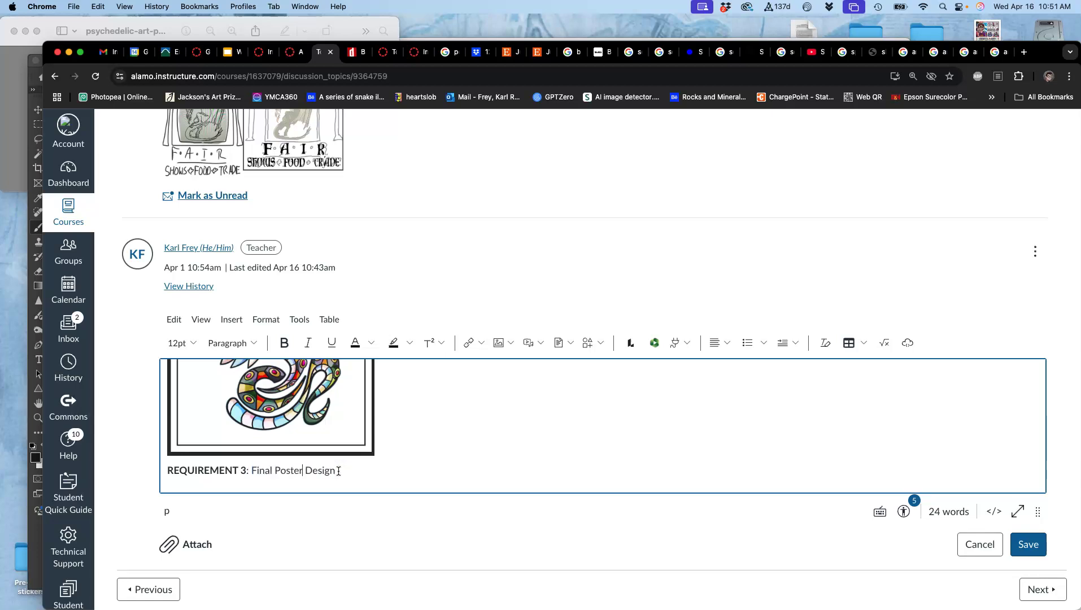
pyautogui.click(344, 471)
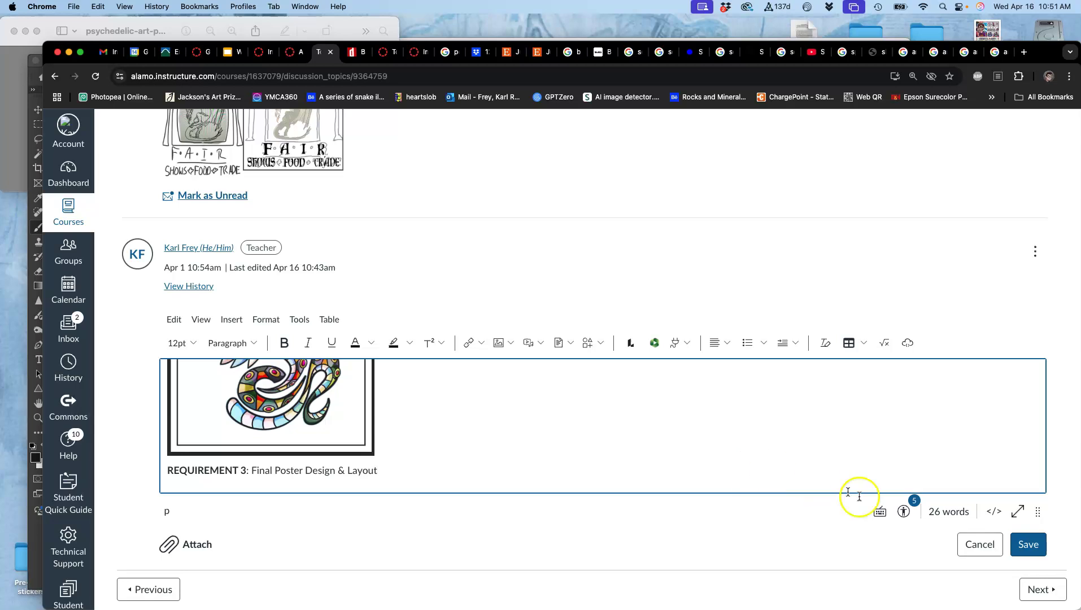
pyautogui.click(1026, 544)
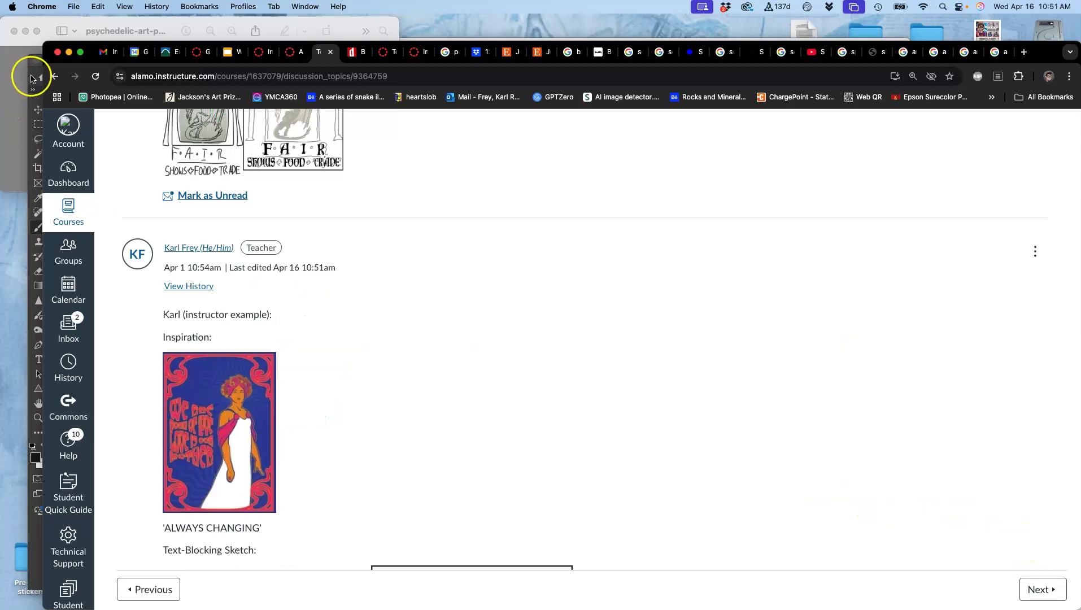
# - Switch to Photoshop and hide the Color Overlay effect on the Background copy layer
pyautogui.click(31, 79)
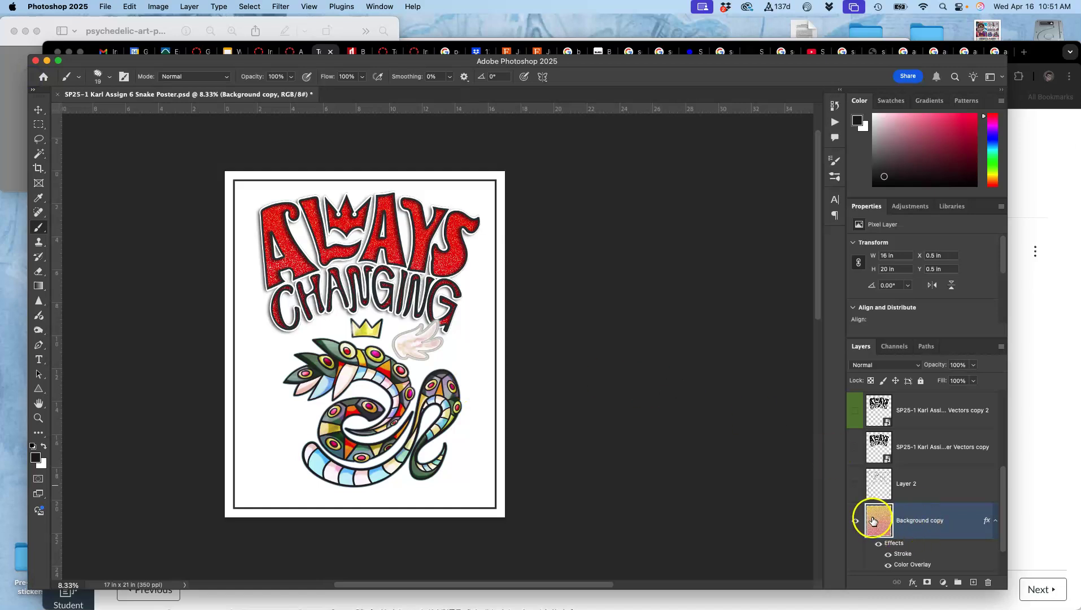
pyautogui.click(888, 565)
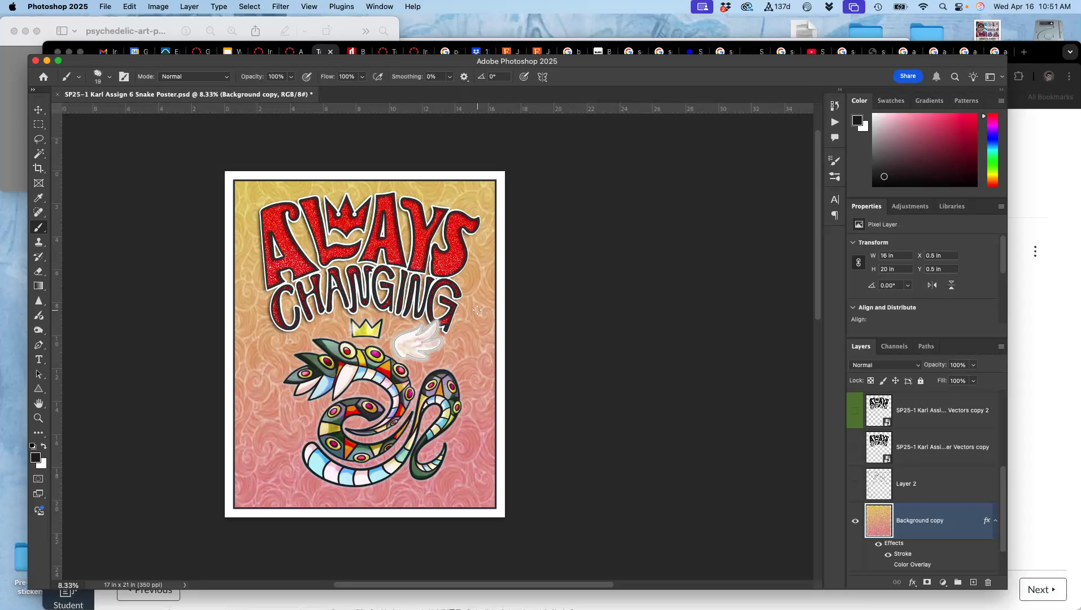
# - Examine the dark outlines and corners of the "ALWAYS CHANGING" lettering up close for flaws
pyautogui.scroll(5, 478, 310)
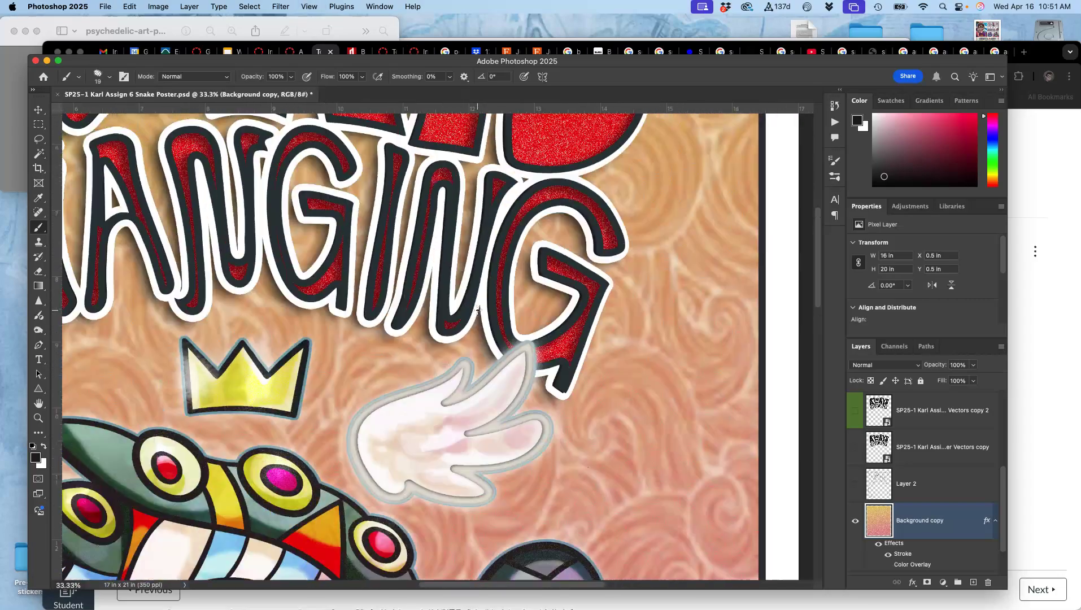
pyautogui.scroll(3, 478, 310)
pyautogui.scroll(2, 478, 310)
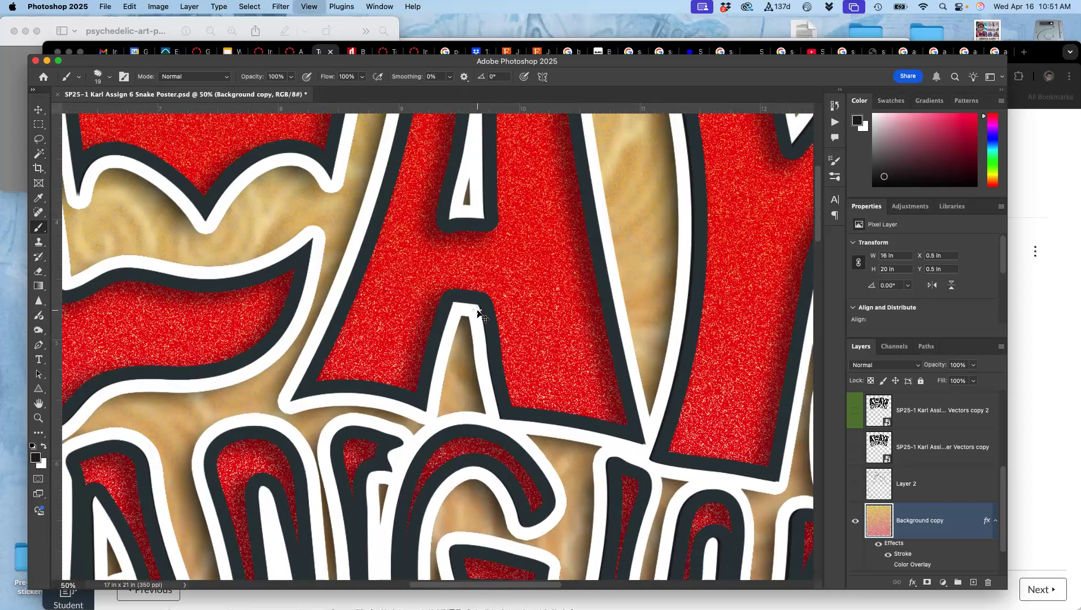
pyautogui.scroll(1, 477, 312)
pyautogui.scroll(-2, 406, 289)
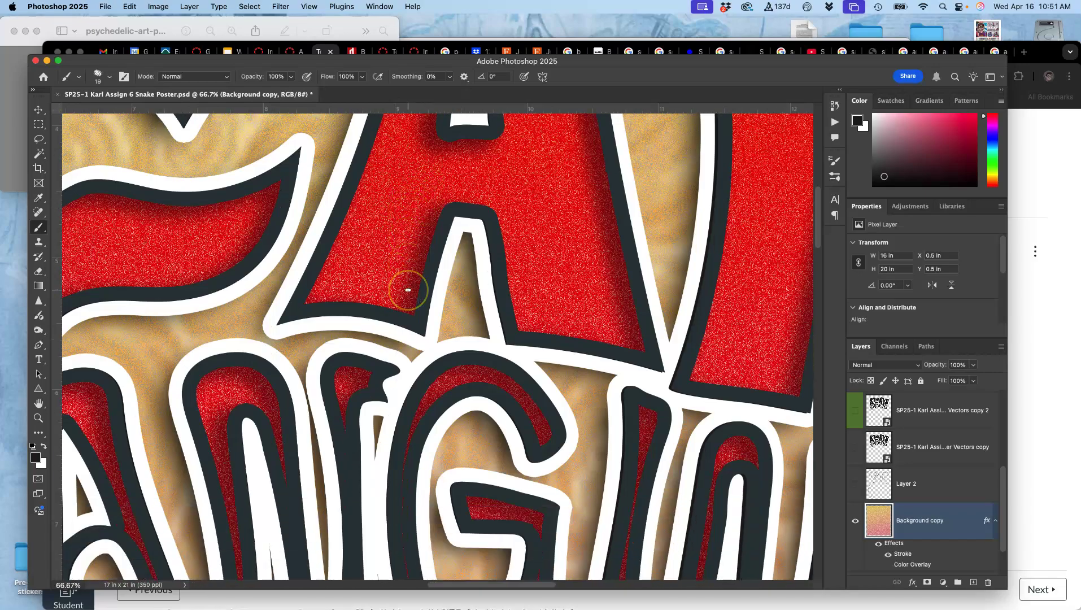
pyautogui.scroll(3, 408, 289)
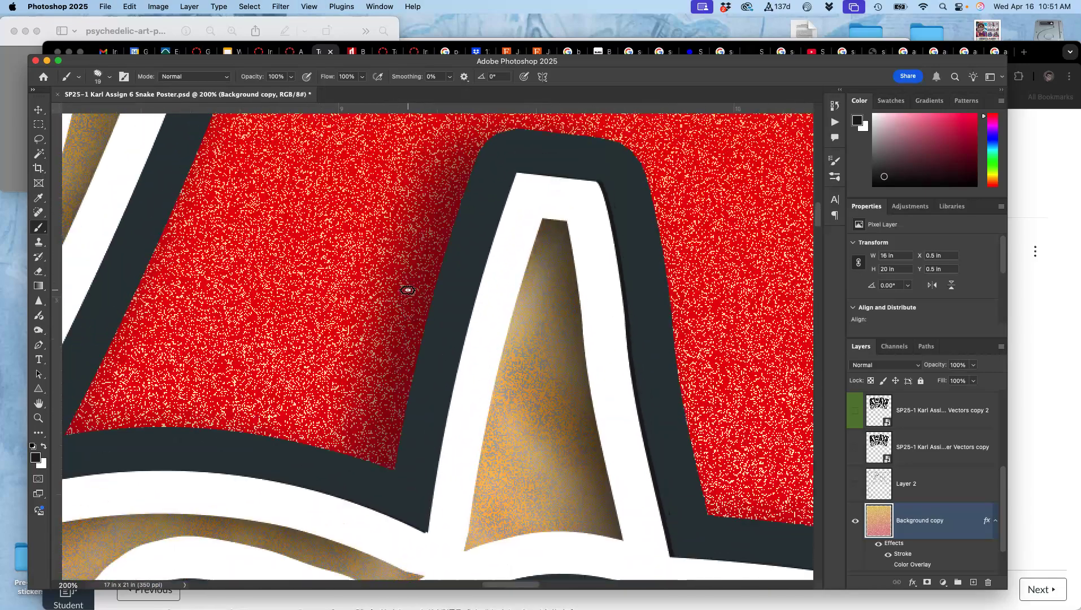
pyautogui.scroll(3, 408, 290)
pyautogui.hscroll(10, 408, 289)
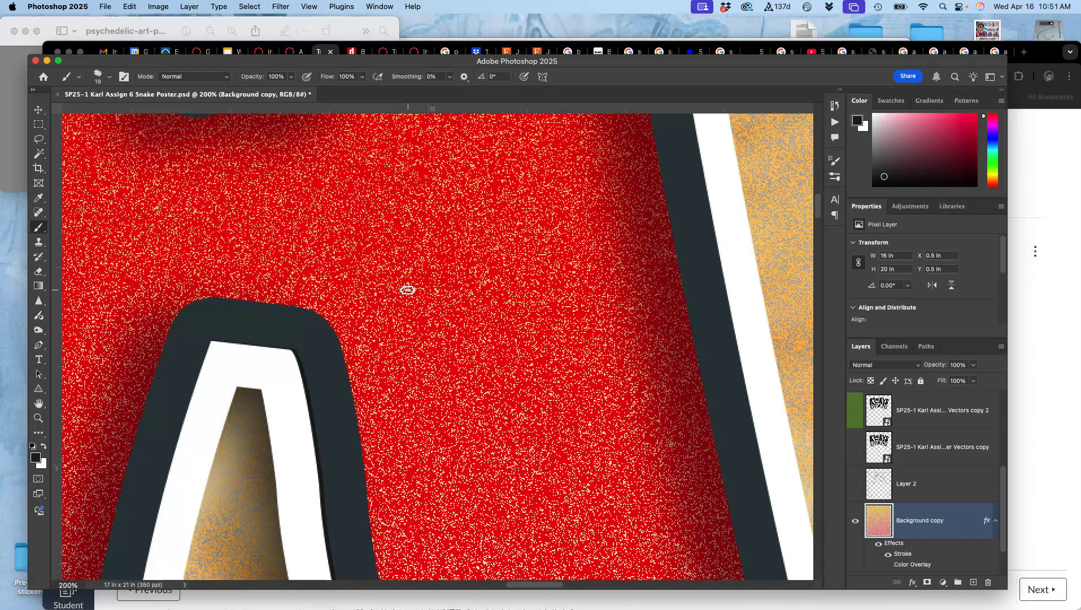
pyautogui.scroll(-5, 408, 290)
pyautogui.scroll(-5, 408, 290)
pyautogui.hscroll(5, 407, 290)
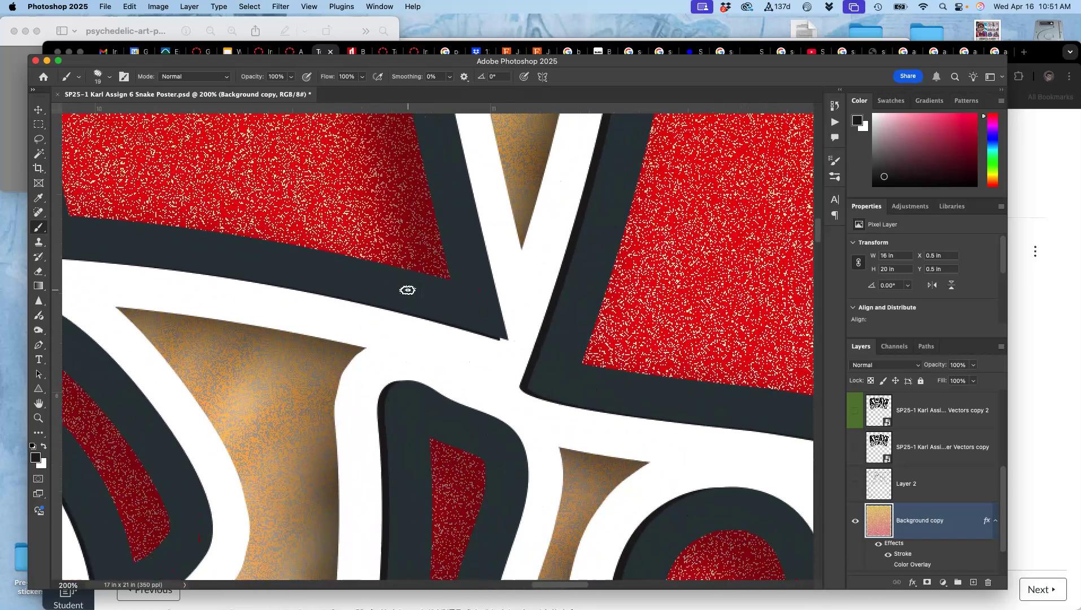
pyautogui.scroll(-2, 407, 290)
pyautogui.hscroll(2, 407, 290)
# - On the Vectors copy 4 layer, brush black over the notches in the lower corners of the second A and the Y in "ALWAYS"
pyautogui.scroll(5, 407, 290)
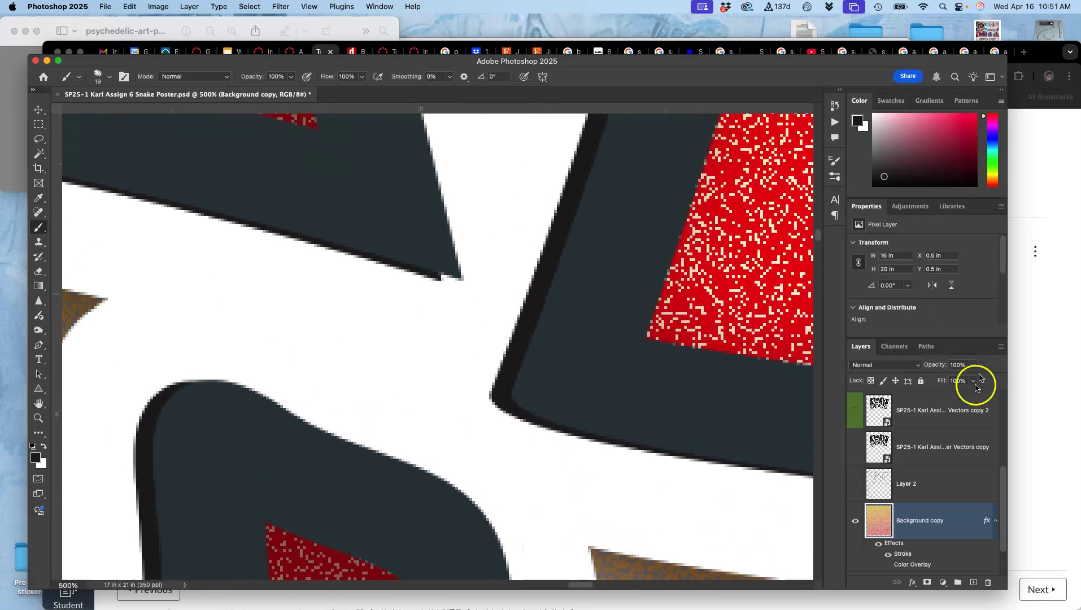
pyautogui.moveTo(1000, 480); pyautogui.dragTo(1004, 431)
pyautogui.click(977, 463)
pyautogui.moveTo(449, 267); pyautogui.dragTo(441, 270)
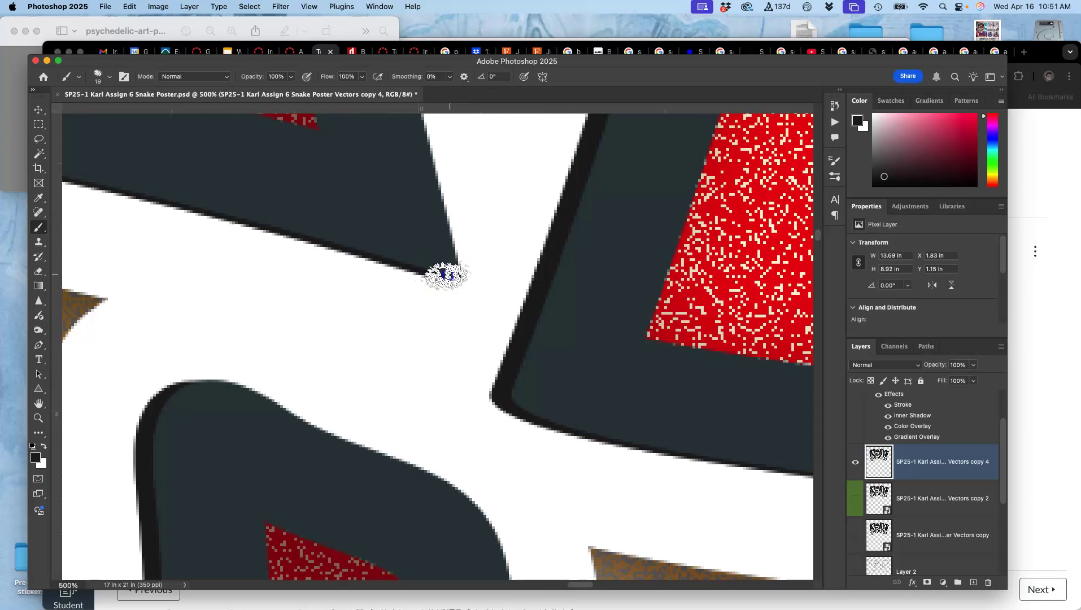
pyautogui.moveTo(531, 362)
pyautogui.mouseDown()
pyautogui.moveTo(551, 391)
pyautogui.moveTo(601, 376)
pyautogui.moveTo(583, 362)
pyautogui.moveTo(620, 353)
pyautogui.moveTo(325, 327)
pyautogui.moveTo(460, 311)
pyautogui.moveTo(502, 287)
pyautogui.moveTo(247, 206)
pyautogui.moveTo(470, 300)
pyautogui.mouseUp()
pyautogui.moveTo(511, 350)
pyautogui.mouseDown()
pyautogui.moveTo(561, 346)
pyautogui.moveTo(603, 323)
pyautogui.moveTo(316, 234)
pyautogui.moveTo(476, 282)
pyautogui.moveTo(465, 270)
pyautogui.moveTo(510, 306)
pyautogui.mouseUp()
pyautogui.moveTo(491, 251)
pyautogui.mouseDown()
pyautogui.moveTo(531, 234)
pyautogui.moveTo(518, 236)
pyautogui.mouseUp()
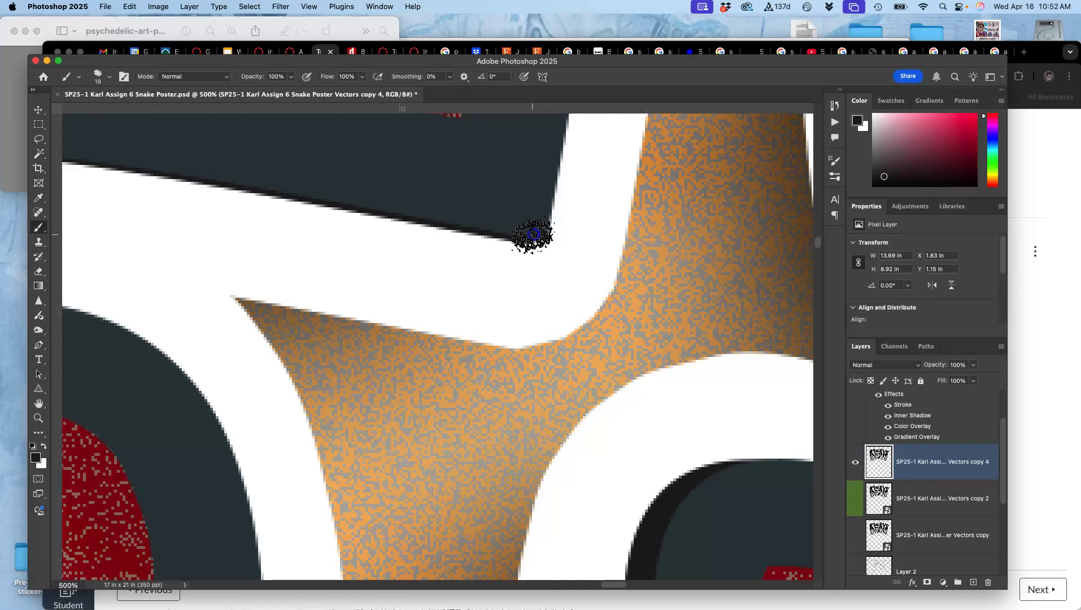
# - Brush black over the notch at the upper tip of the S in "ALWAYS" on the Vectors copy 4 layer
pyautogui.moveTo(591, 345); pyautogui.dragTo(518, 101)
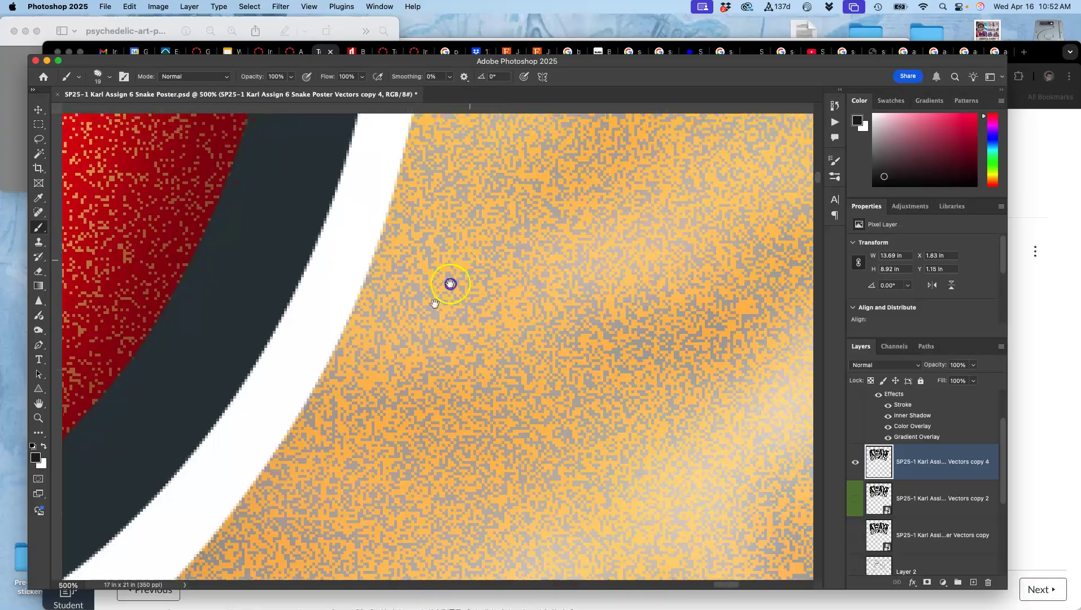
pyautogui.scroll(-3, 470, 237)
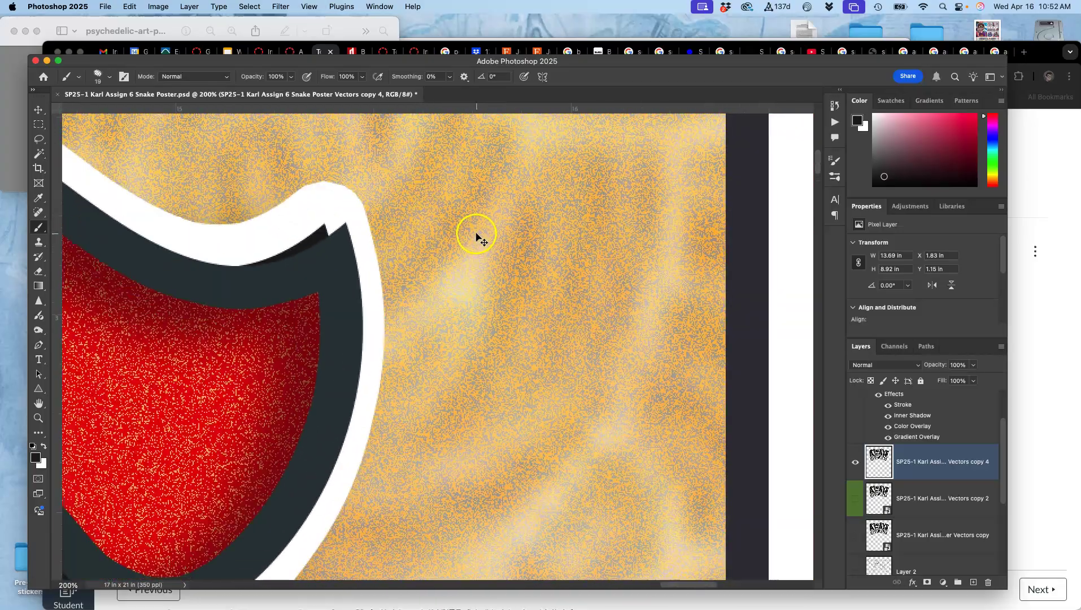
pyautogui.scroll(-3, 369, 256)
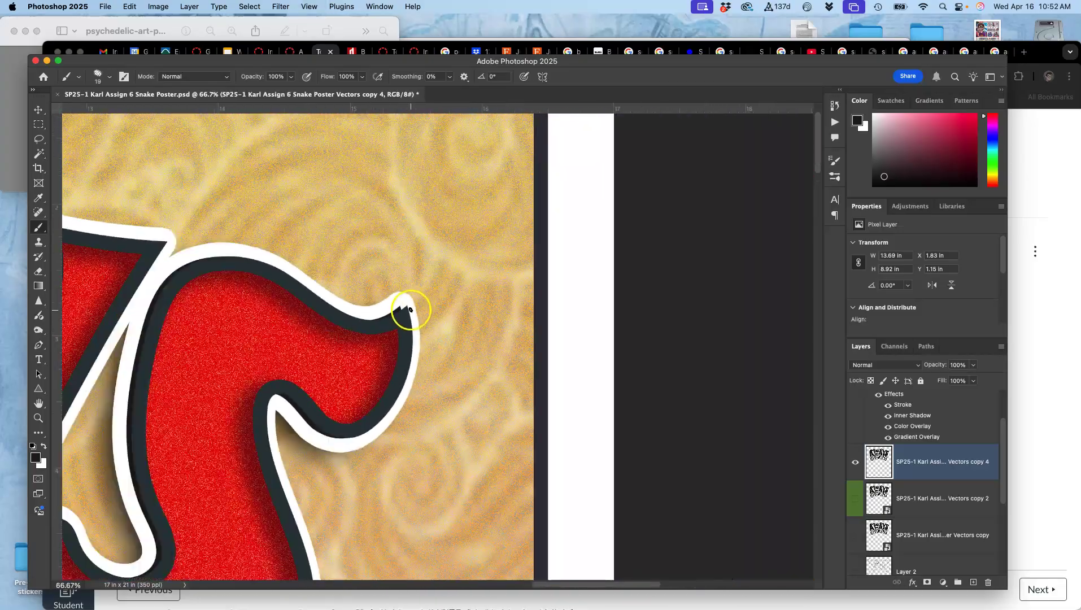
pyautogui.scroll(4, 410, 301)
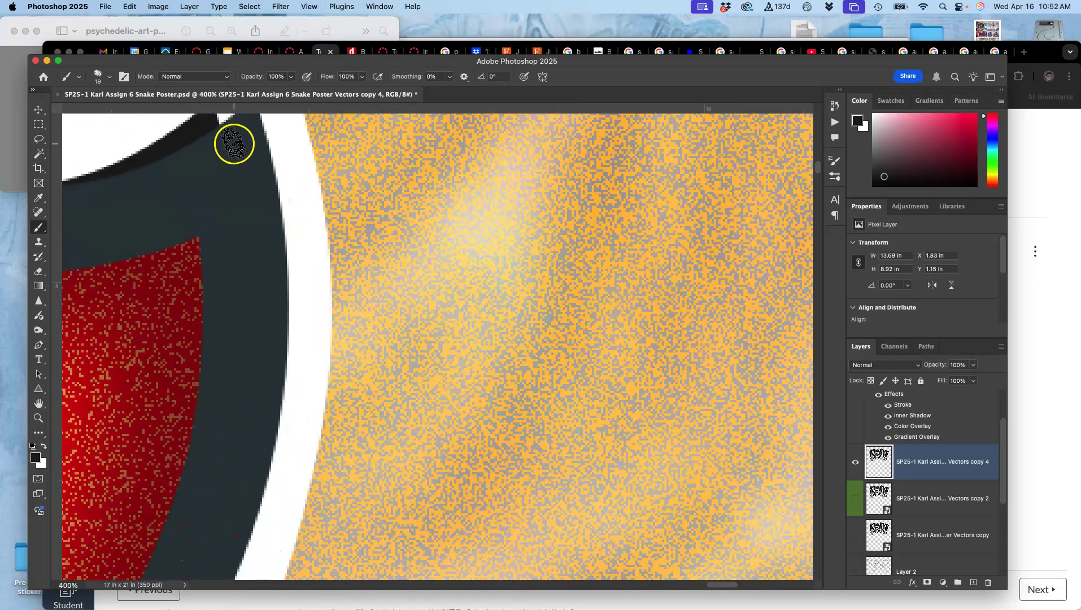
pyautogui.moveTo(236, 168); pyautogui.dragTo(249, 193)
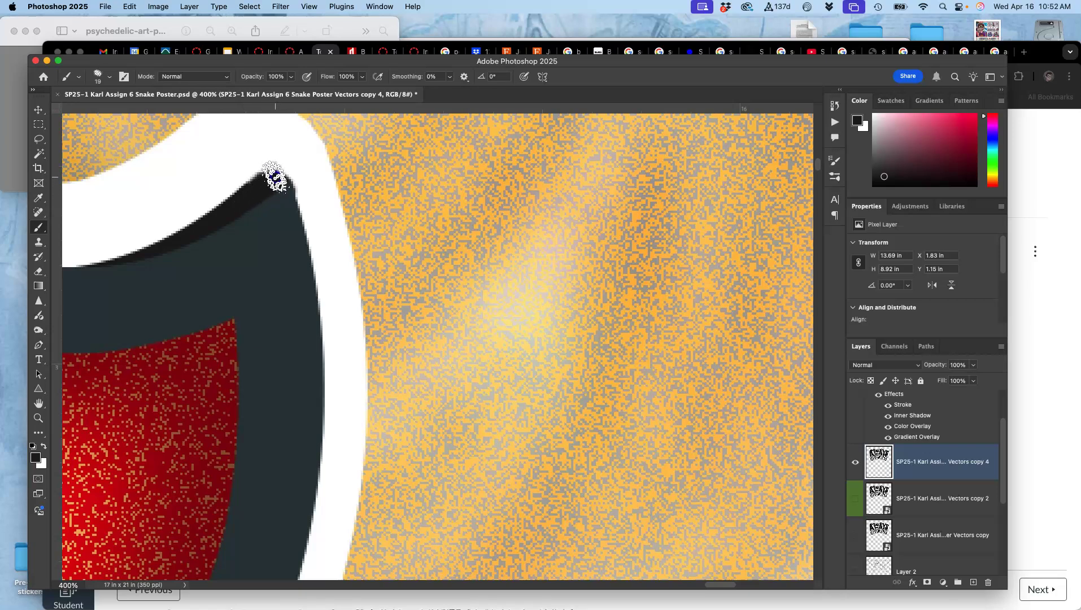
# - Finish blackening the upper tip of the S in "ALWAYS" and touch up its edge with white on the Vectors copy 4 layer
pyautogui.moveTo(286, 197)
pyautogui.mouseDown()
pyautogui.moveTo(271, 382)
pyautogui.moveTo(270, 179)
pyautogui.moveTo(274, 283)
pyautogui.moveTo(263, 299)
pyautogui.moveTo(265, 219)
pyautogui.mouseUp()
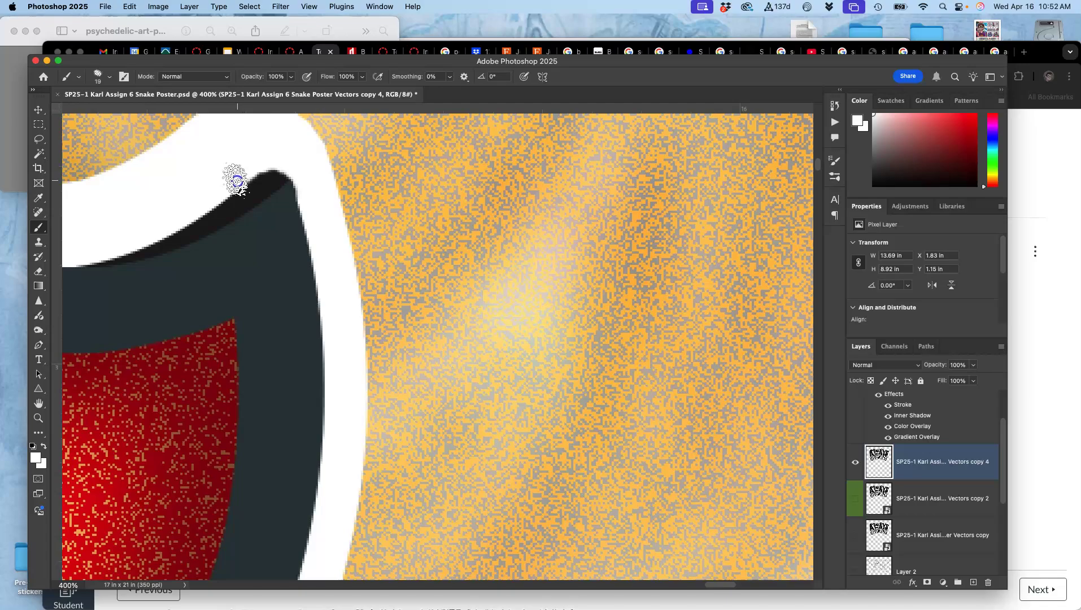
pyautogui.moveTo(291, 159)
pyautogui.mouseDown()
pyautogui.moveTo(294, 316)
pyautogui.moveTo(248, 302)
pyautogui.moveTo(528, 250)
pyautogui.moveTo(441, 326)
pyautogui.moveTo(455, 328)
pyautogui.moveTo(405, 316)
pyautogui.moveTo(516, 255)
pyautogui.moveTo(555, 271)
pyautogui.moveTo(427, 263)
pyautogui.moveTo(475, 316)
pyautogui.moveTo(448, 293)
pyautogui.moveTo(506, 275)
pyautogui.moveTo(437, 197)
pyautogui.moveTo(459, 338)
pyautogui.moveTo(439, 258)
pyautogui.moveTo(449, 171)
pyautogui.moveTo(462, 234)
pyautogui.moveTo(370, 232)
pyautogui.moveTo(487, 261)
pyautogui.moveTo(490, 221)
pyautogui.mouseUp()
pyautogui.press('super+minus')
pyautogui.press('super+minus')
pyautogui.press('super+minus')
pyautogui.press('super+minus')
pyautogui.press('super+minus')
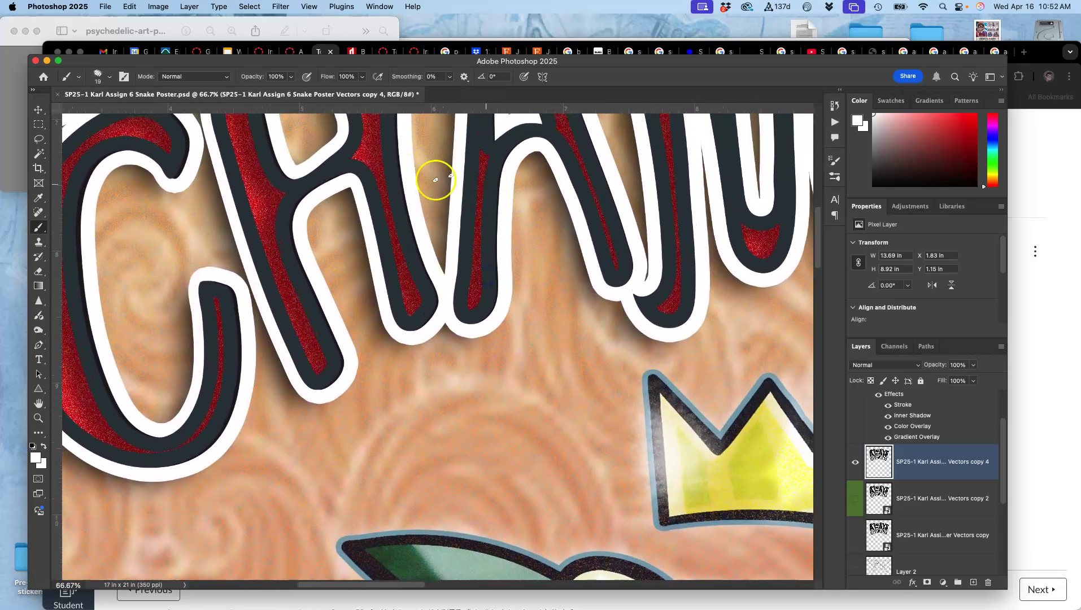
pyautogui.scroll(-5, 464, 226)
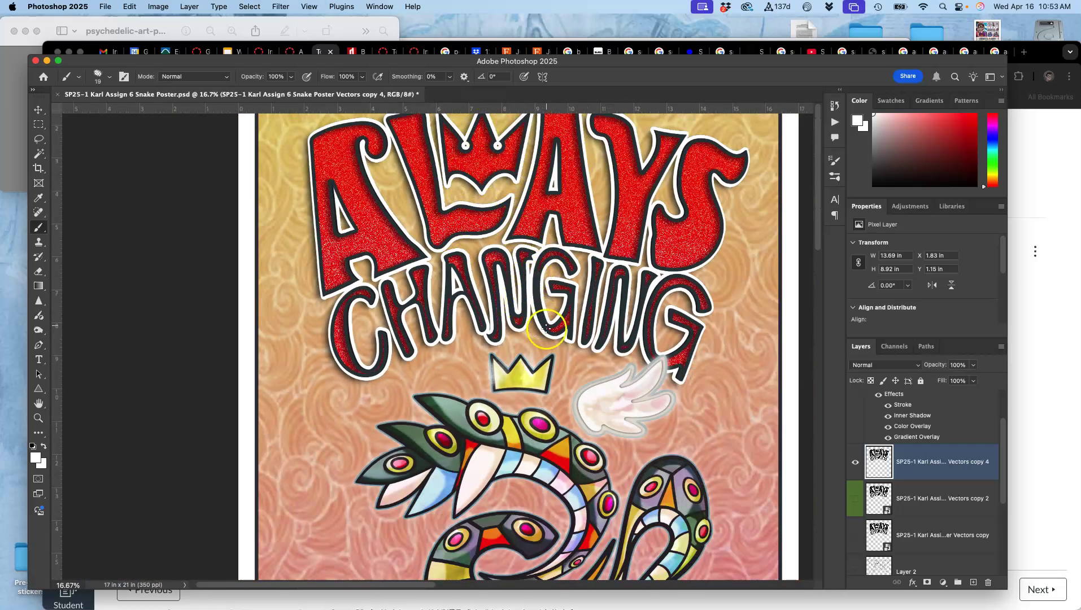
pyautogui.scroll(-3, 526, 325)
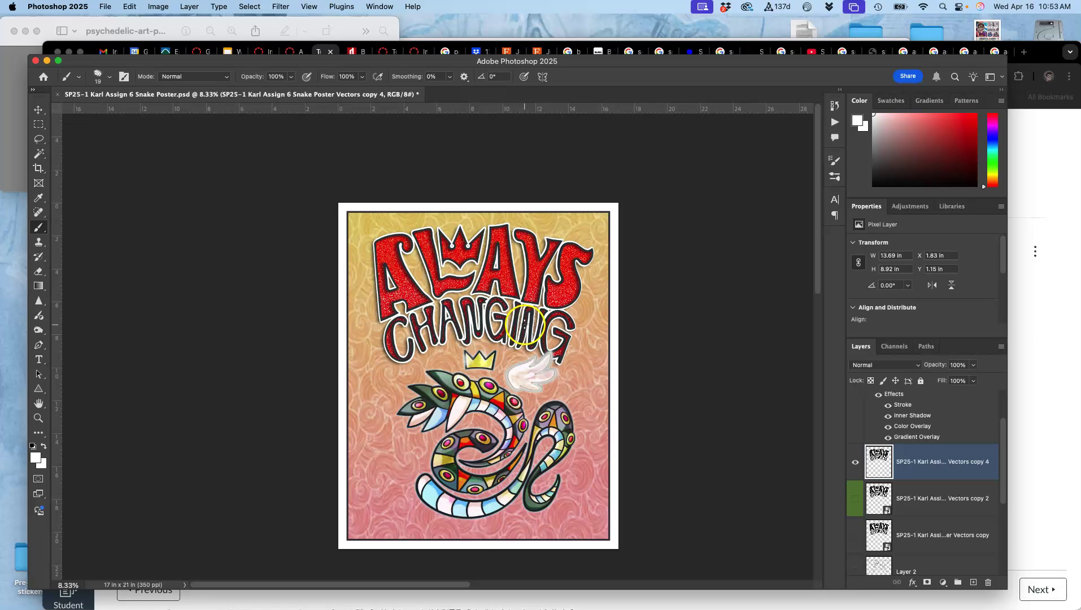
pyautogui.scroll(-2, 526, 322)
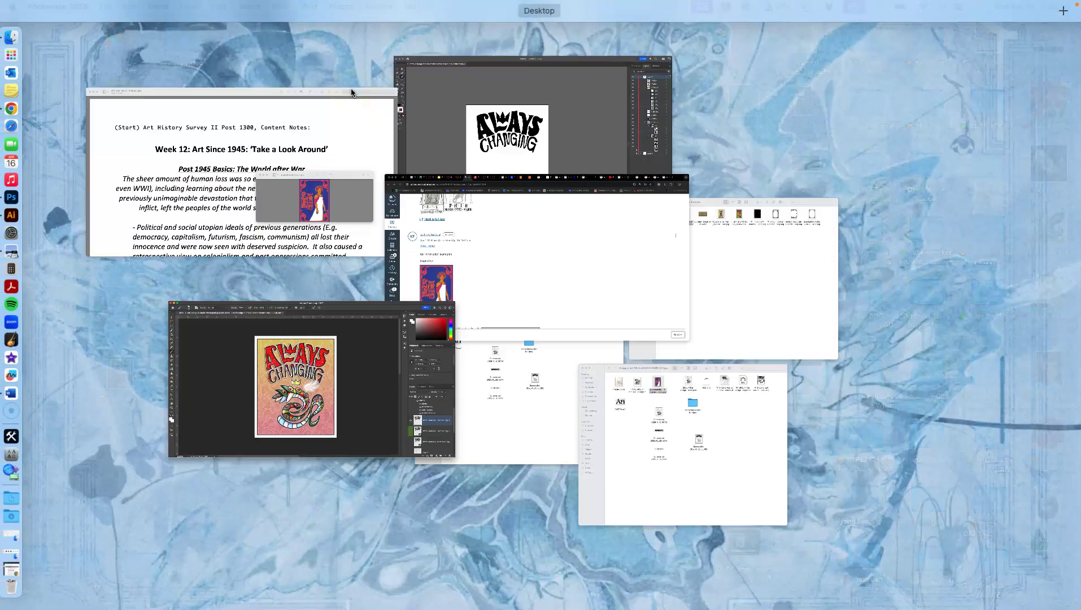
# - Switch to Finder, open the Modernist Poster Borders folder and preview the istockphoto sheet of Art Nouveau frames
pyautogui.hotkey('ctrl', 'Up')
pyautogui.click(572, 410)
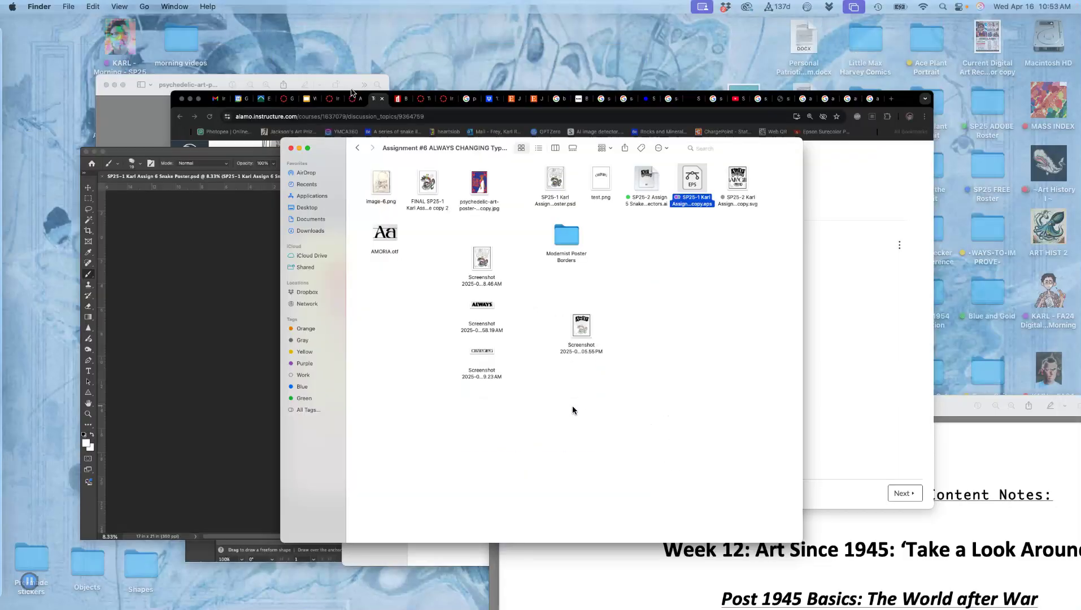
pyautogui.doubleClick(590, 184)
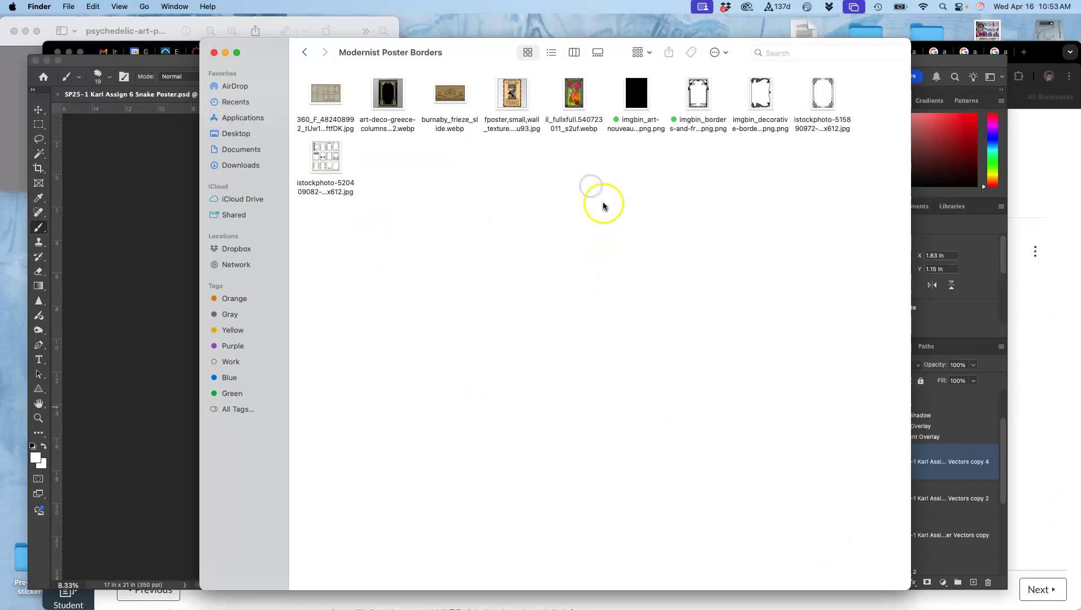
pyautogui.doubleClick(324, 154)
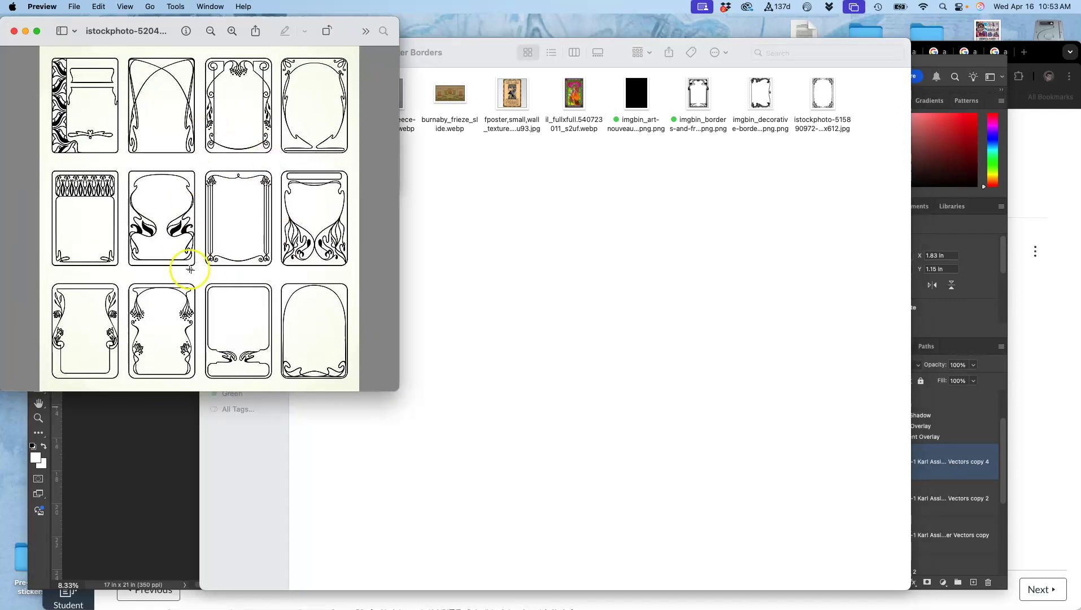
pyautogui.click(14, 31)
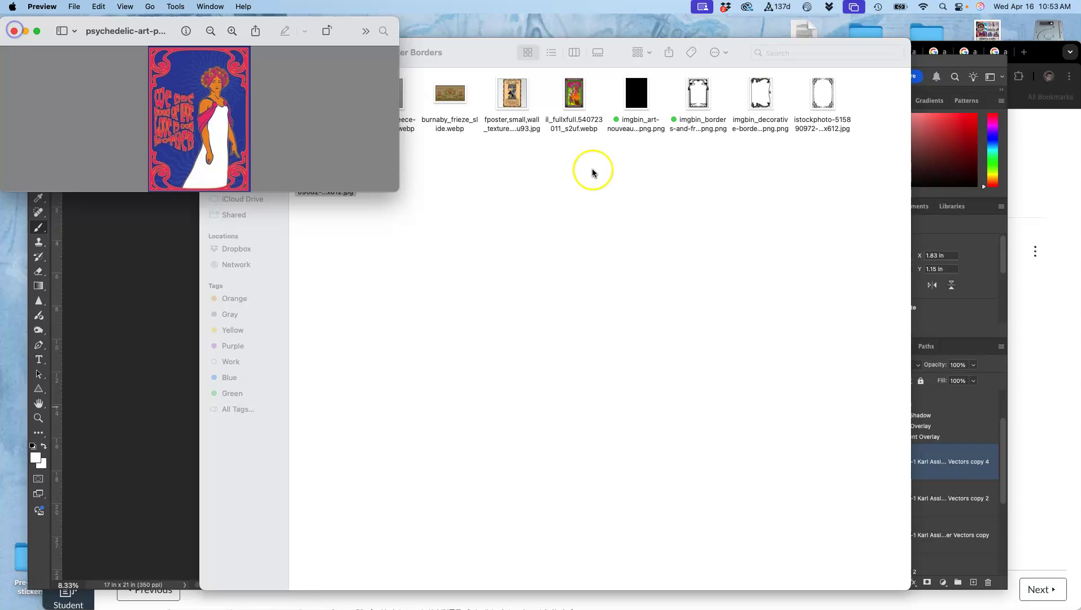
# - Place the imgbin_borders-and-frames PNG from the Modernist Poster Borders folder into the snake poster in Photoshop
pyautogui.click(699, 102)
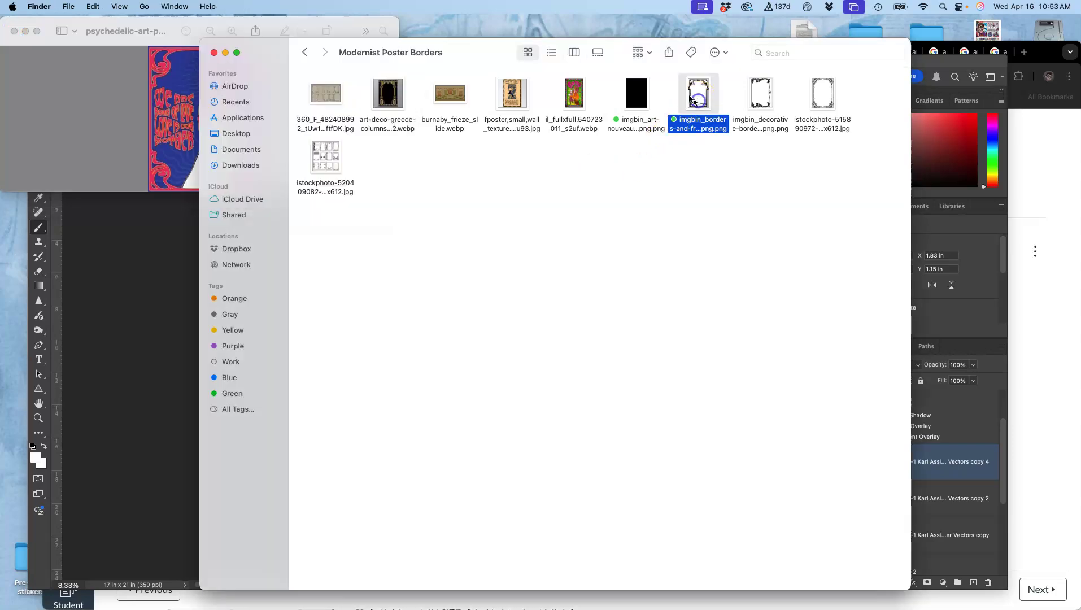
pyautogui.moveTo(489, 48); pyautogui.dragTo(789, 153)
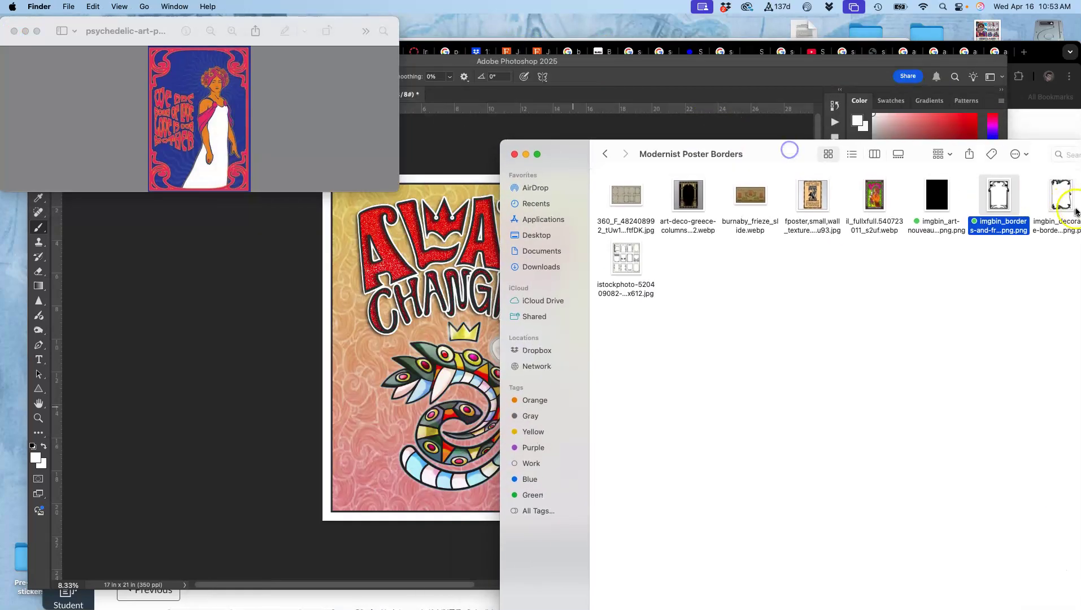
pyautogui.moveTo(998, 194); pyautogui.dragTo(398, 321)
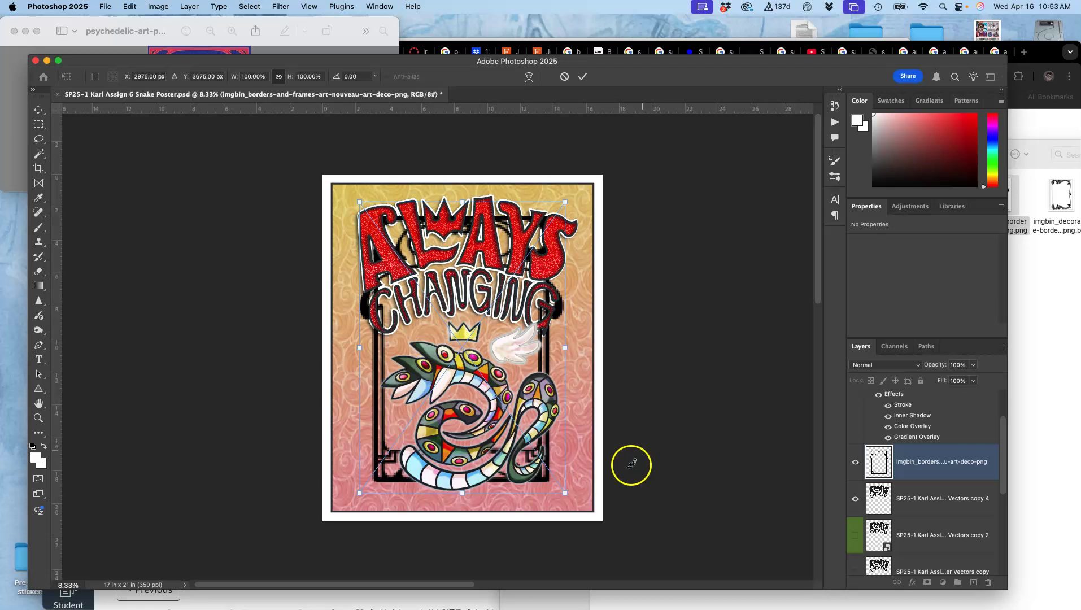
# - Stretch the placed border to 136% width and 118.14% height, nudge it slightly right and apply the transform
pyautogui.moveTo(564, 493); pyautogui.dragTo(590, 513)
pyautogui.moveTo(584, 349); pyautogui.dragTo(589, 352)
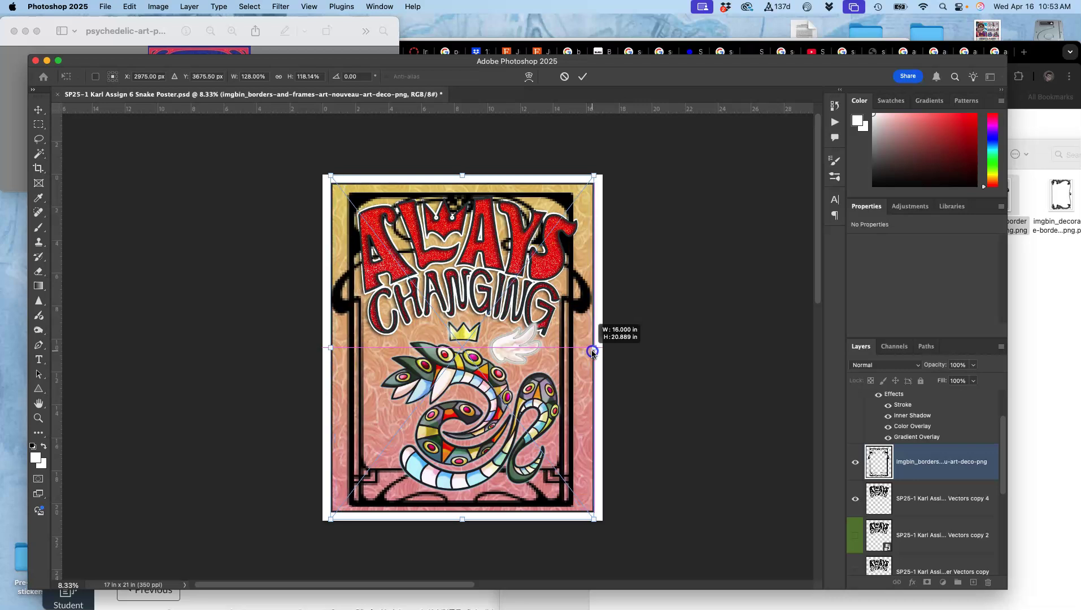
pyautogui.moveTo(596, 352); pyautogui.dragTo(603, 346)
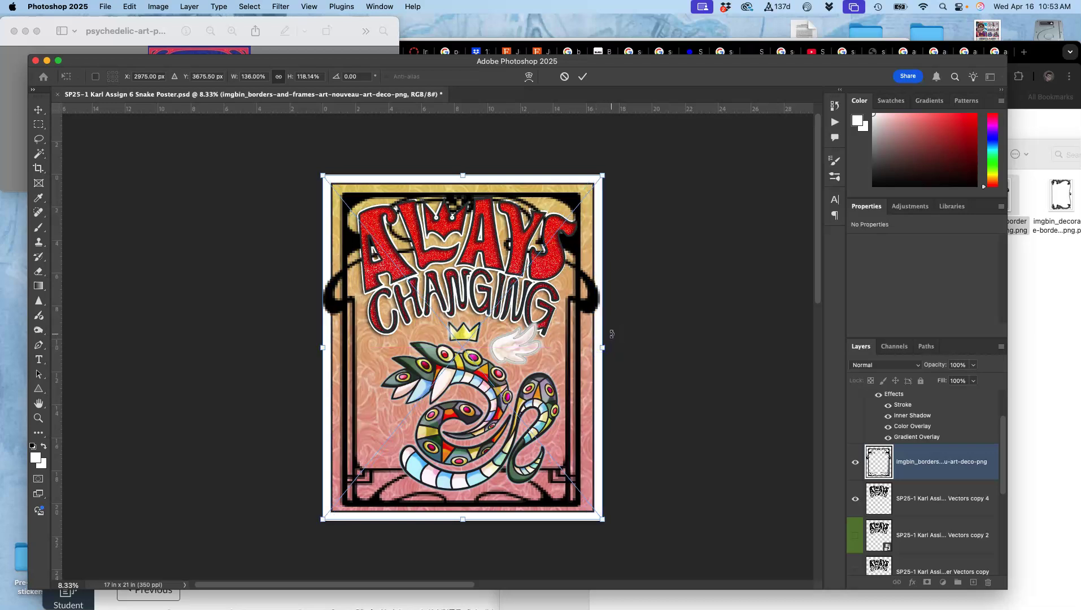
pyautogui.press('Right')
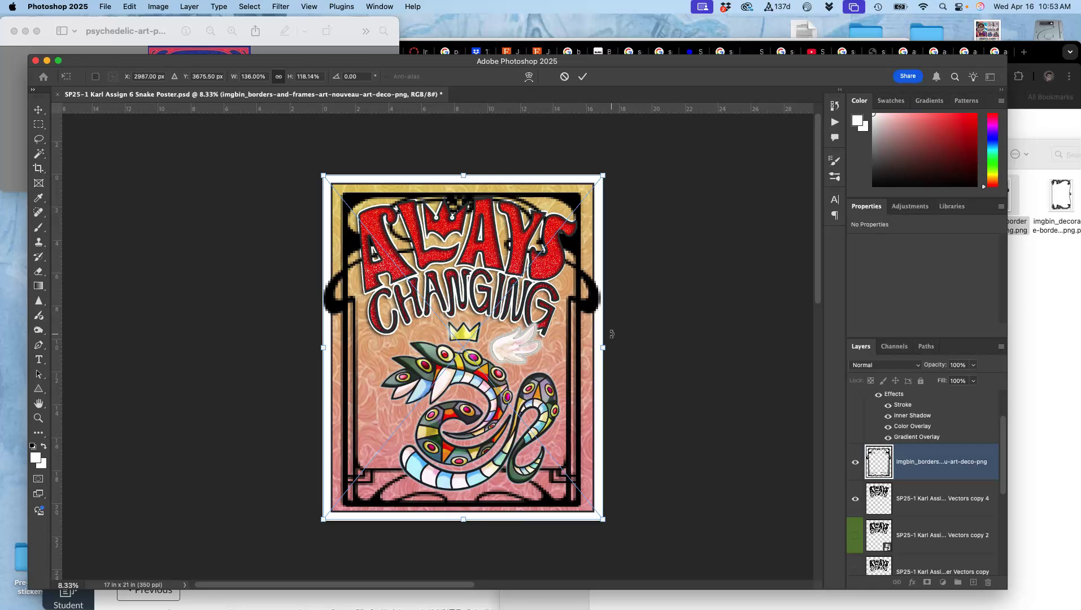
pyautogui.press('Return')
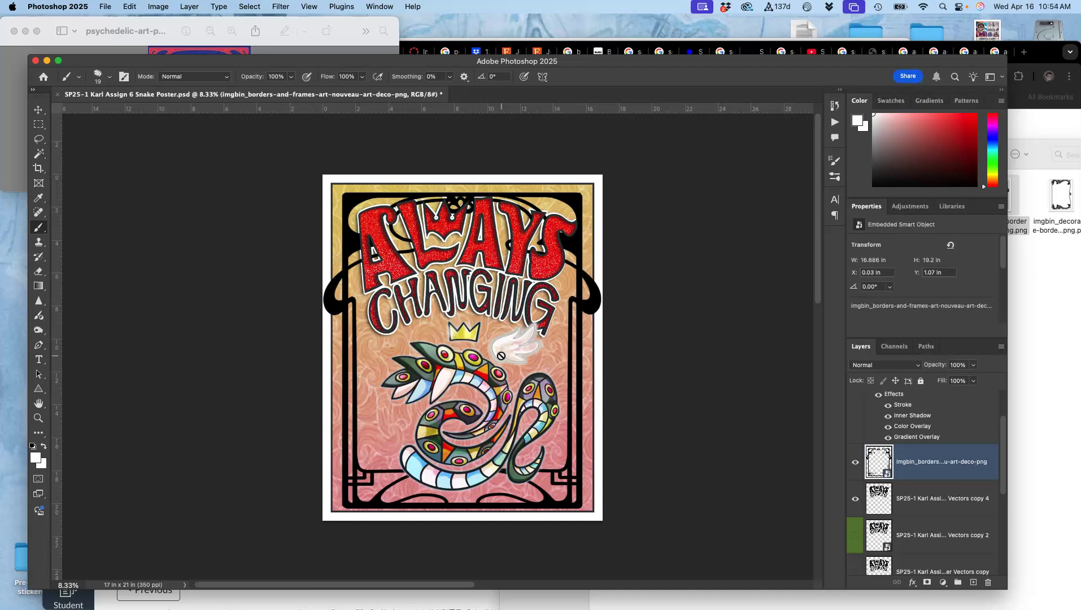
# - Transform the border again, raising its lower edge slightly and extending its upper edge for a height of about 19.3 in
pyautogui.press('super+t')
pyautogui.press('super+equal')
pyautogui.press('super+equal')
pyautogui.scroll(-5, 487, 485)
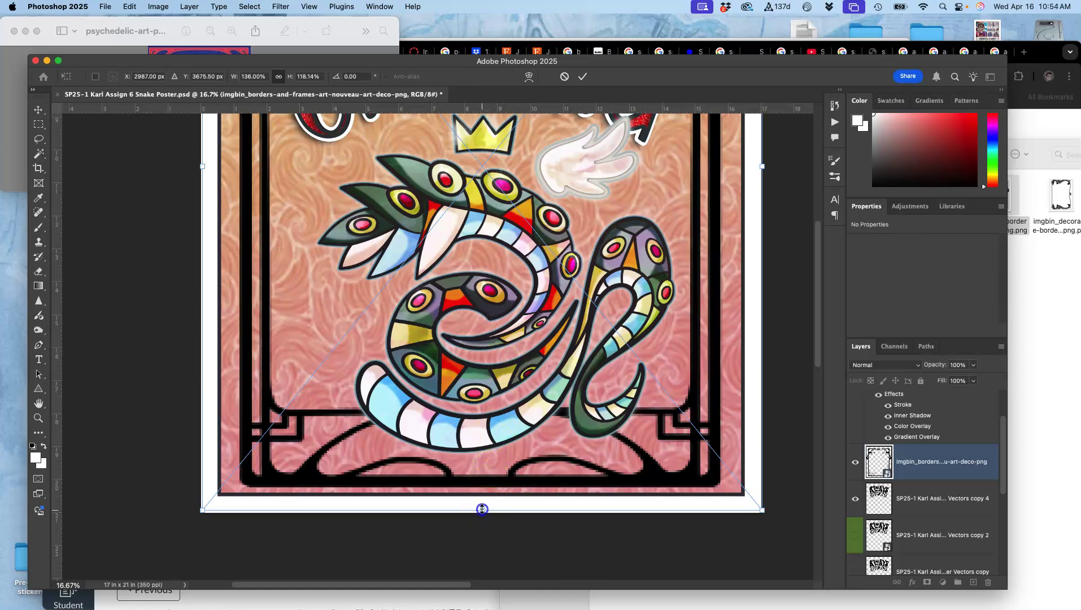
pyautogui.moveTo(482, 510); pyautogui.dragTo(482, 507)
pyautogui.scroll(8, 500, 425)
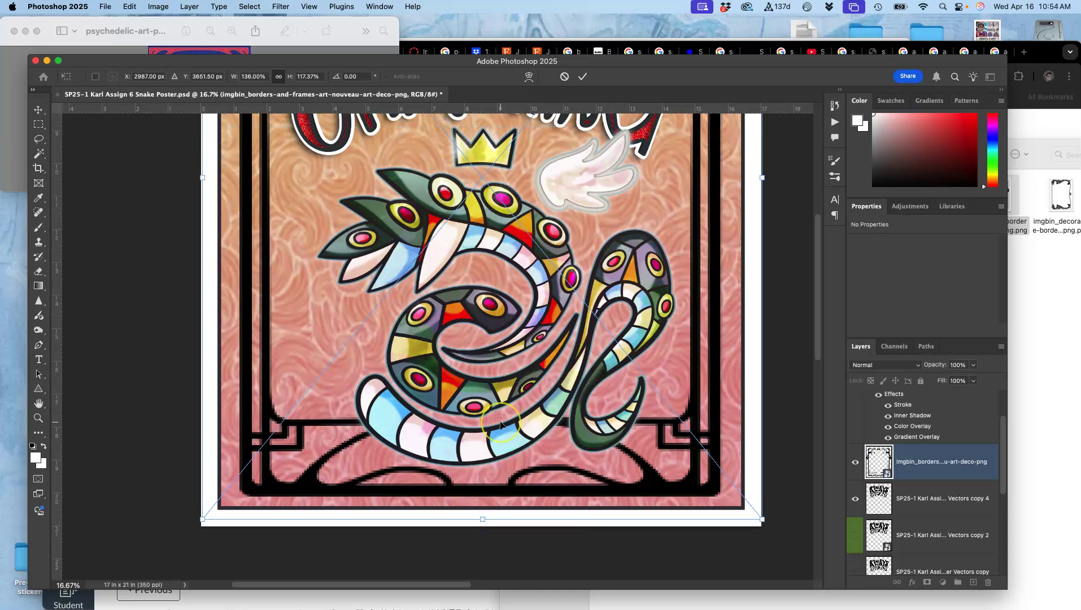
pyautogui.scroll(1, 497, 176)
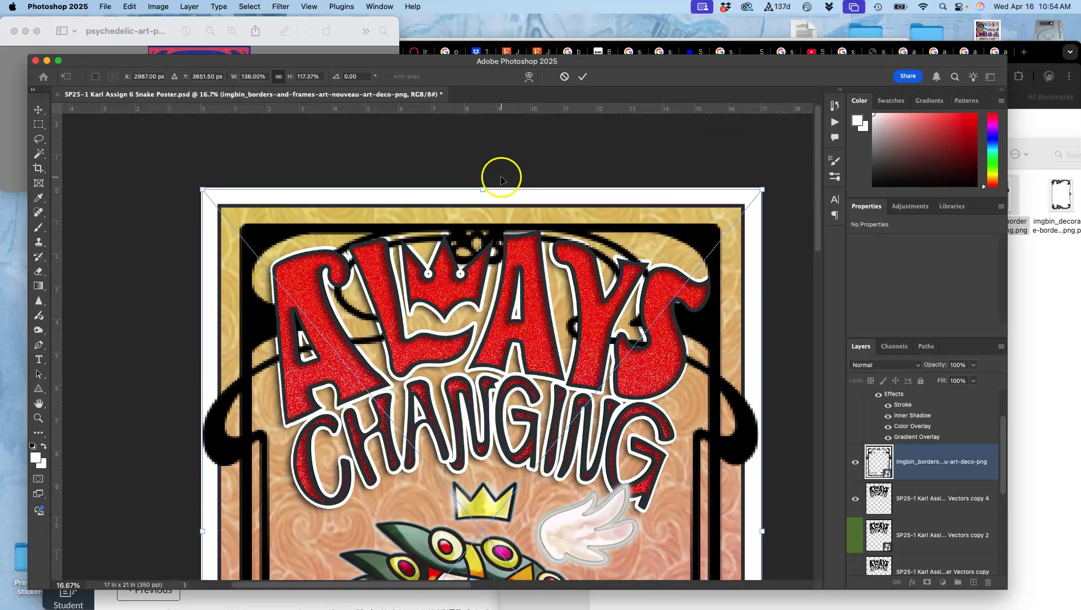
pyautogui.moveTo(486, 188); pyautogui.dragTo(485, 181)
pyautogui.press('Return')
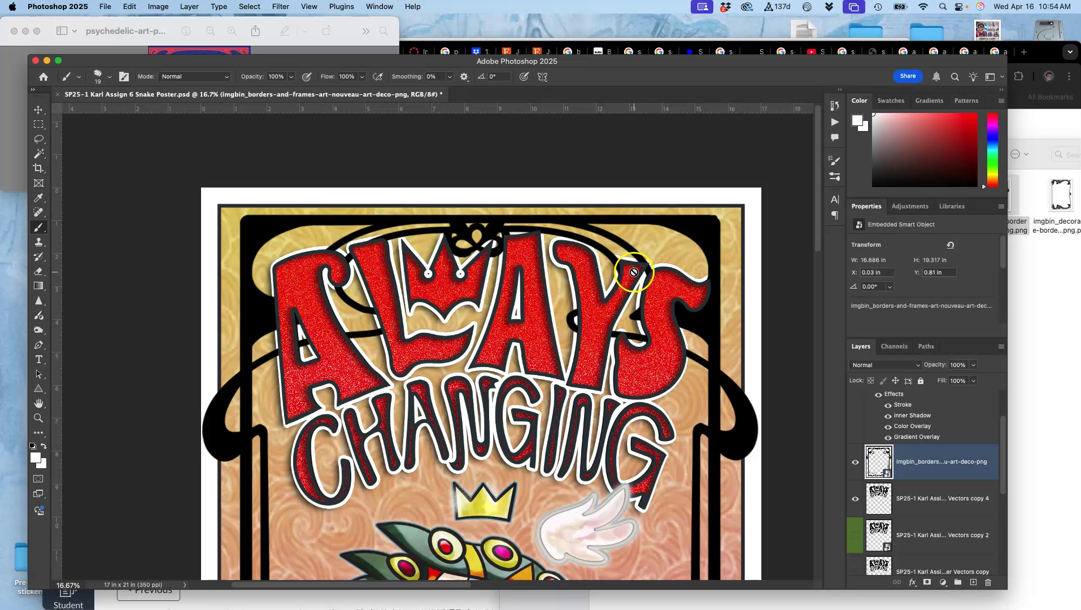
# - Move the border layer behind the lettering and snake, directly above the Background copy layer
pyautogui.press('super+shift+bracketleft')
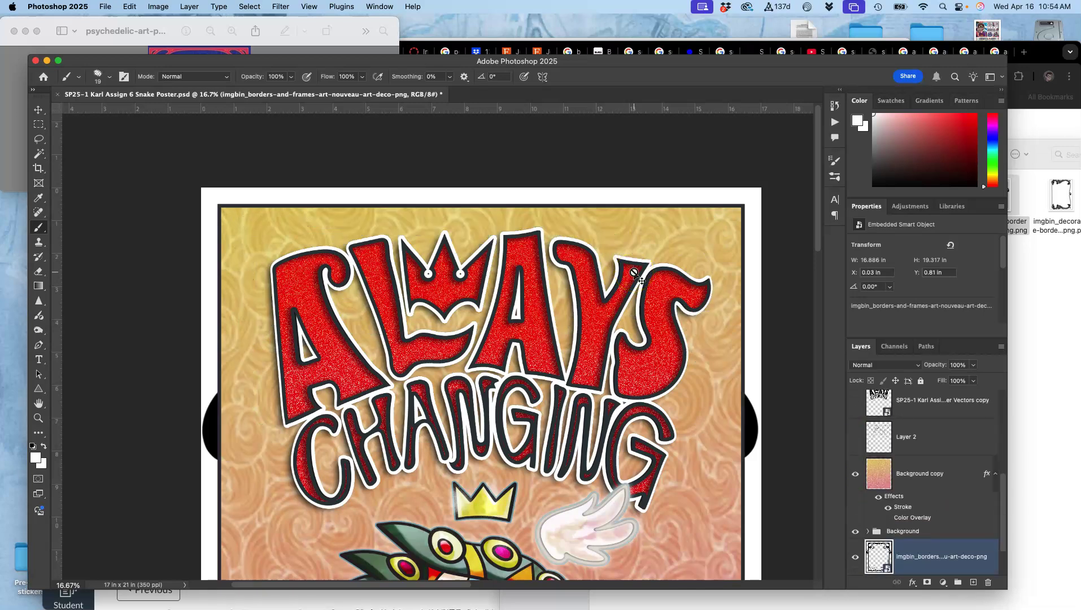
pyautogui.press('super+bracketright')
pyautogui.press('super+bracketright')
pyautogui.scroll(-3, 634, 272)
pyautogui.hscroll(1, 634, 273)
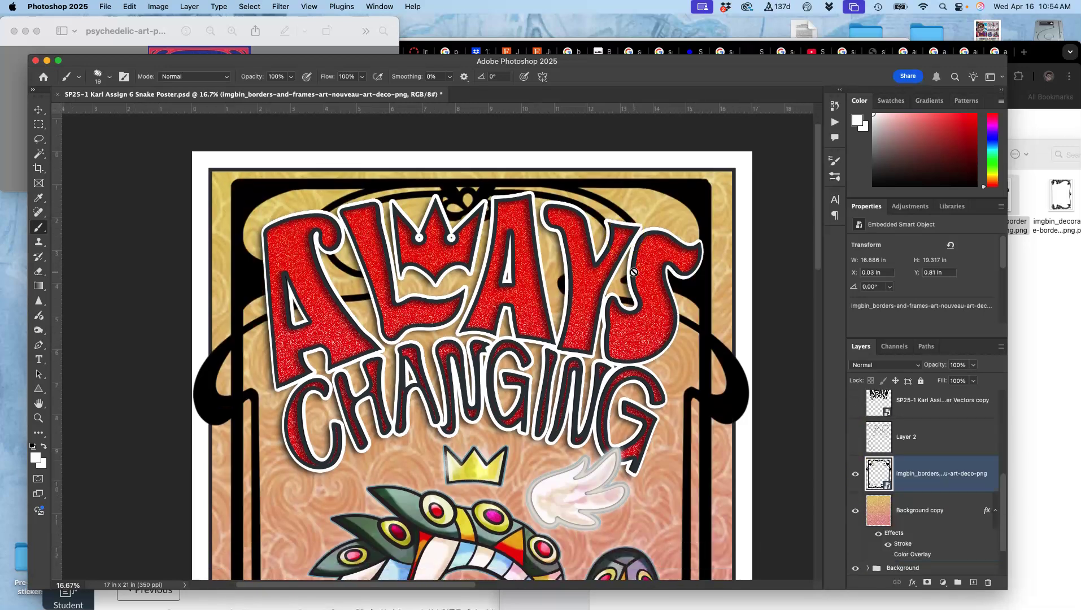
pyautogui.press('super+minus')
pyautogui.press('super+minus')
pyautogui.press('super+minus')
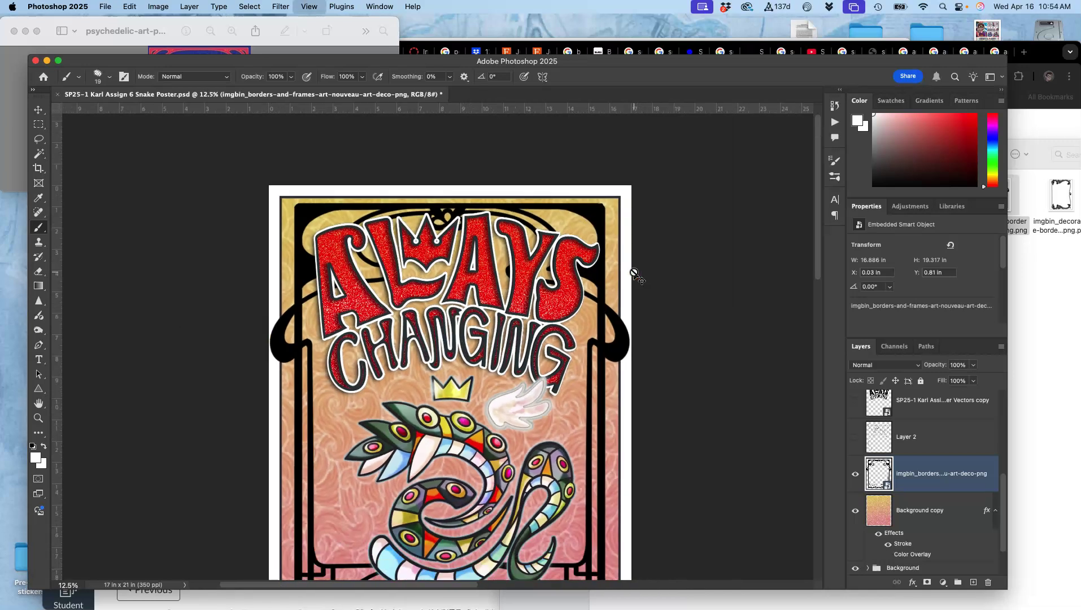
pyautogui.click(714, 341)
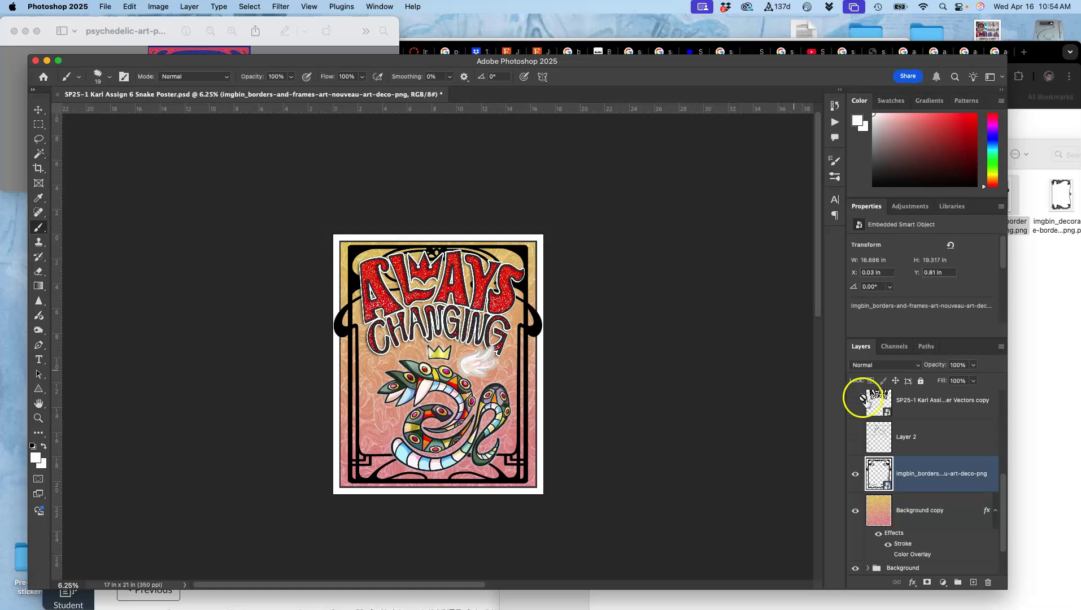
# - Add a Color Overlay effect to the border layer and show its settings
pyautogui.doubleClick(940, 487)
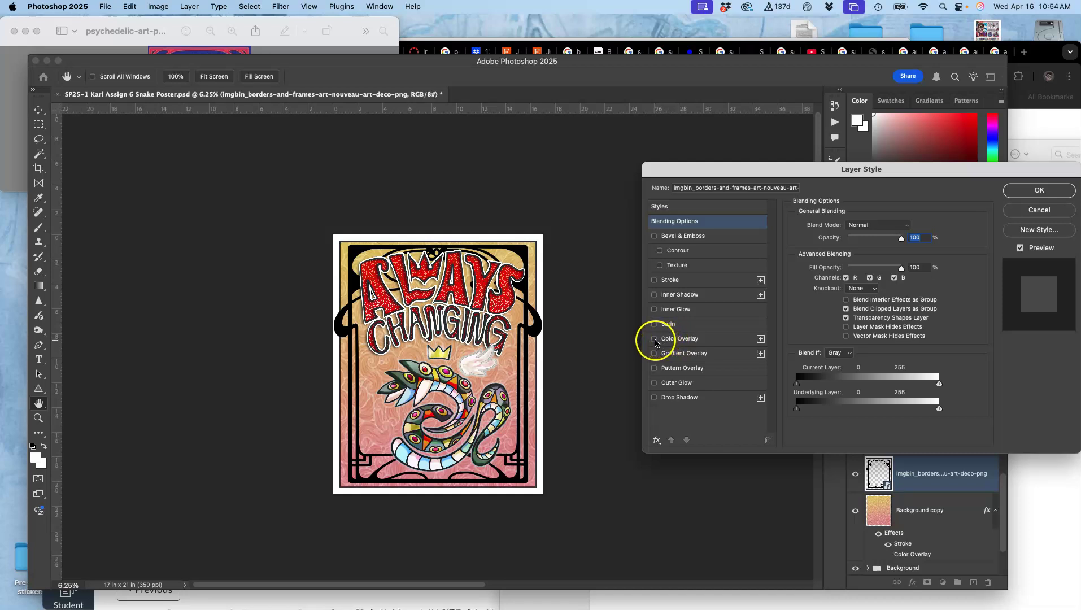
pyautogui.click(654, 339)
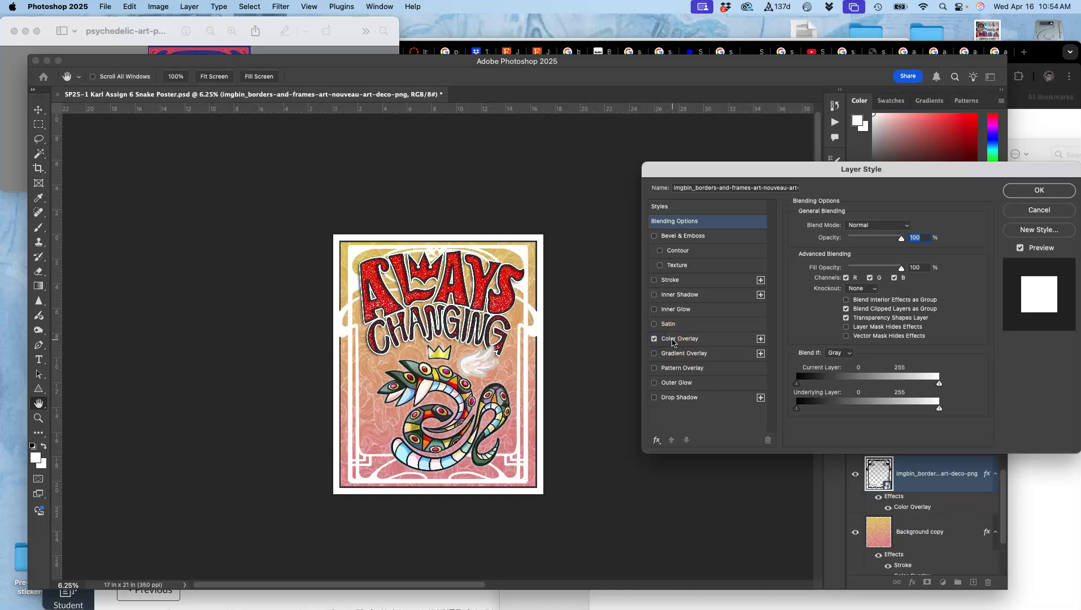
pyautogui.click(680, 339)
pyautogui.moveTo(844, 247); pyautogui.dragTo(893, 236)
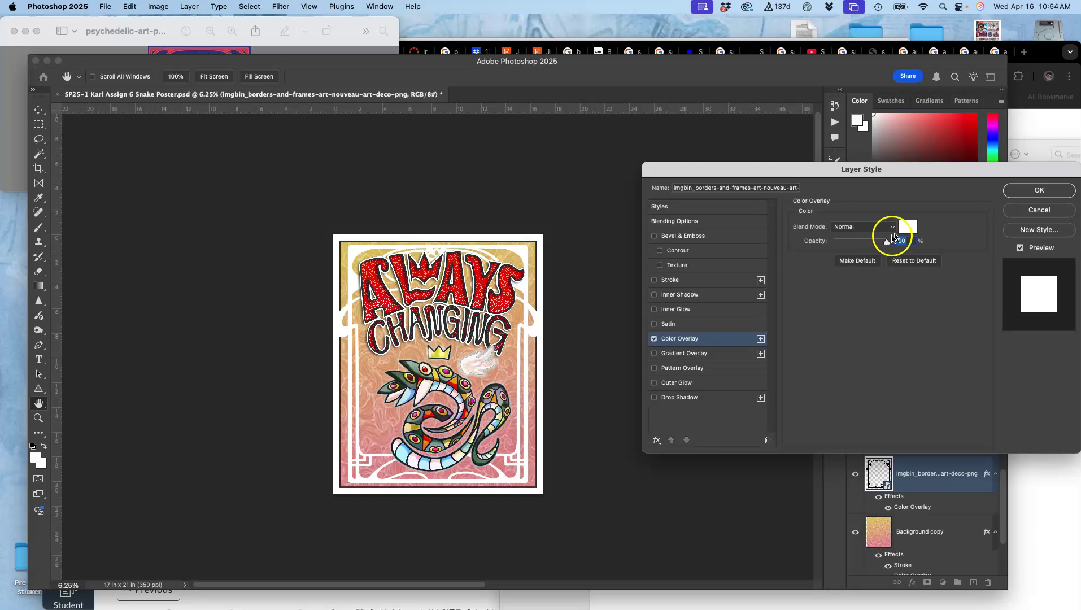
# - Set the border's overlay colour to the muted brown 90645c, starting from a pink sampled from the poster
pyautogui.click(907, 226)
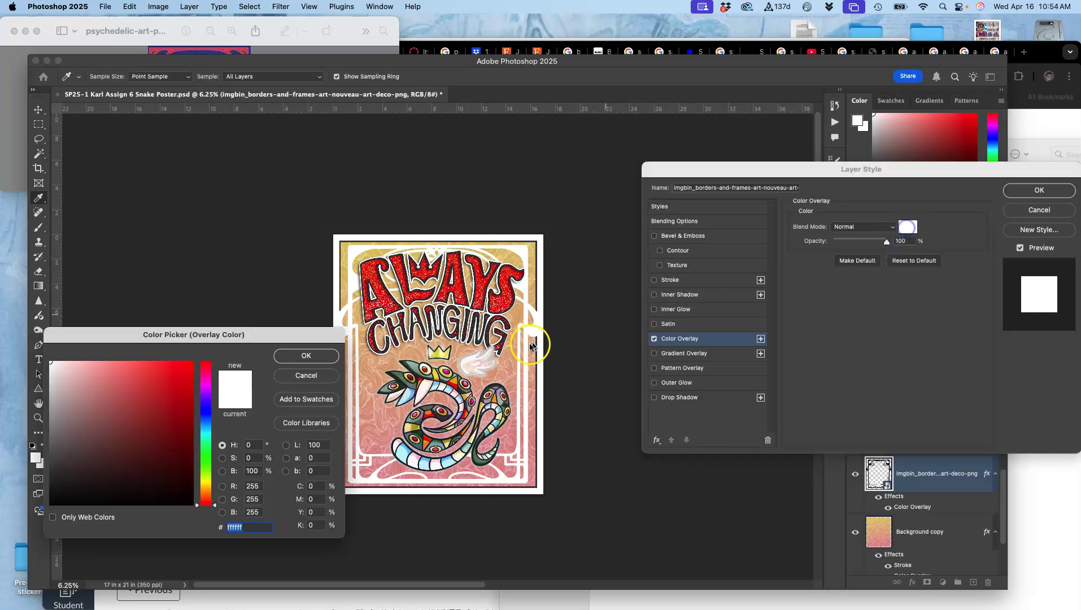
pyautogui.click(391, 414)
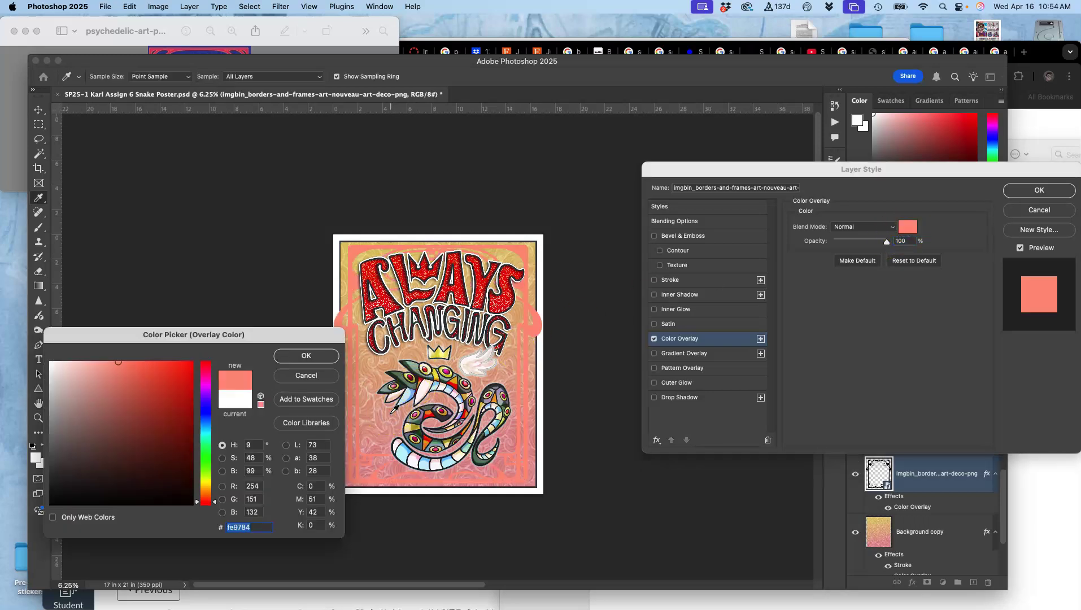
pyautogui.click(125, 406)
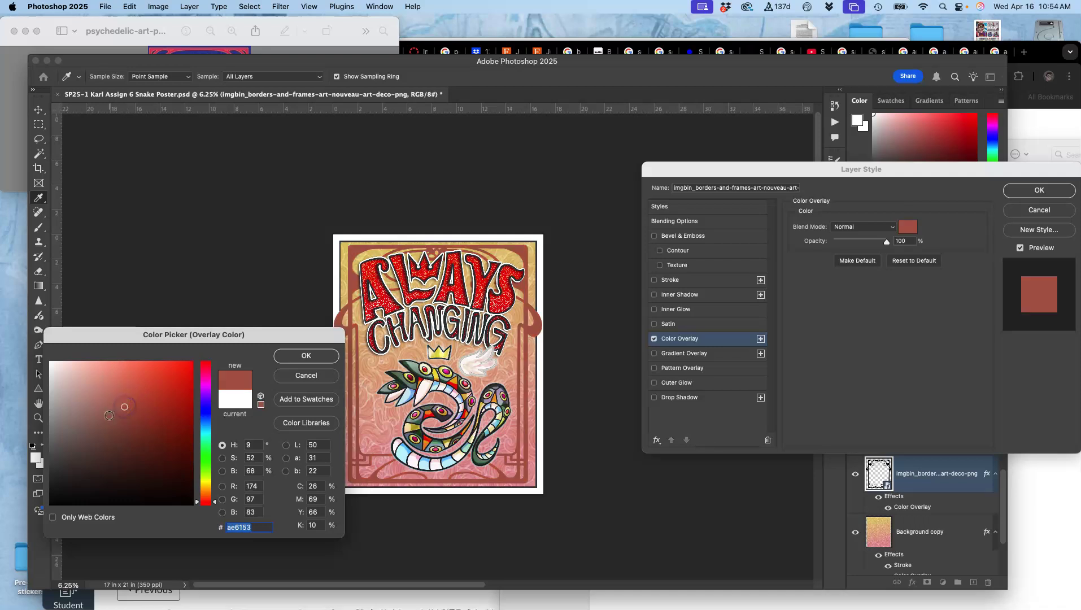
pyautogui.click(109, 415)
pyautogui.moveTo(109, 416); pyautogui.dragTo(100, 423)
pyautogui.click(102, 431)
pyautogui.moveTo(101, 430); pyautogui.dragTo(102, 424)
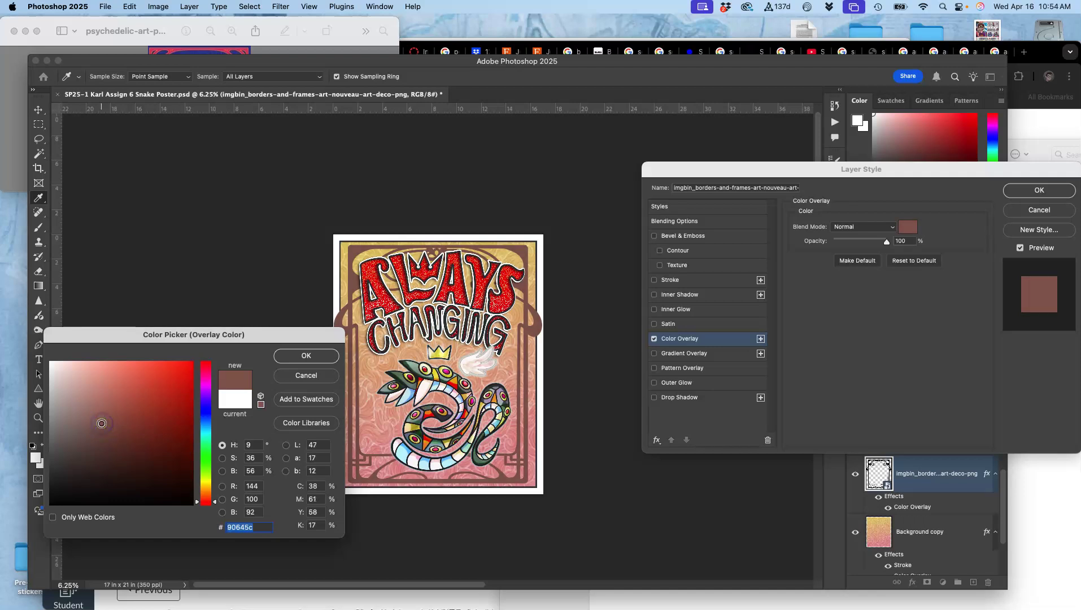
pyautogui.click(302, 355)
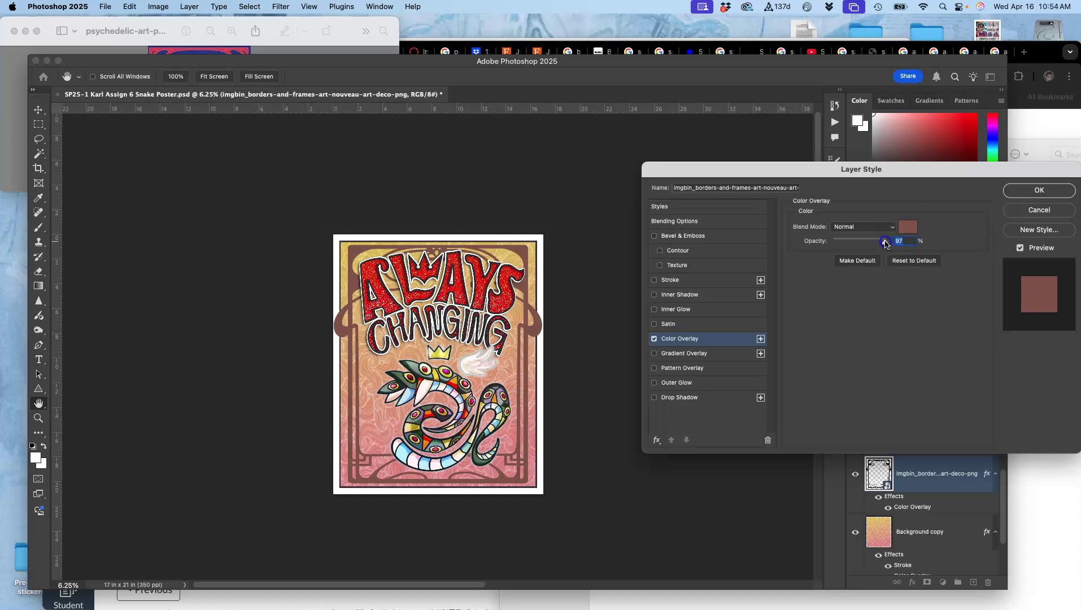
# - Set the border's Color Overlay to 83% opacity with the Dissolve blend mode and check the speckled texture up close
pyautogui.moveTo(883, 243); pyautogui.dragTo(878, 244)
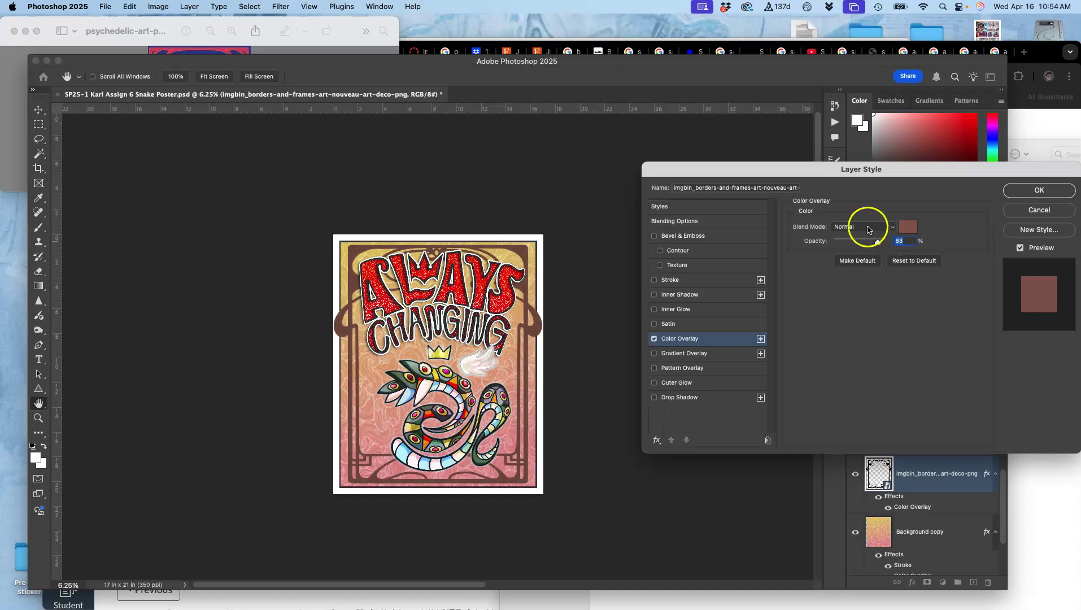
pyautogui.click(868, 228)
pyautogui.click(866, 238)
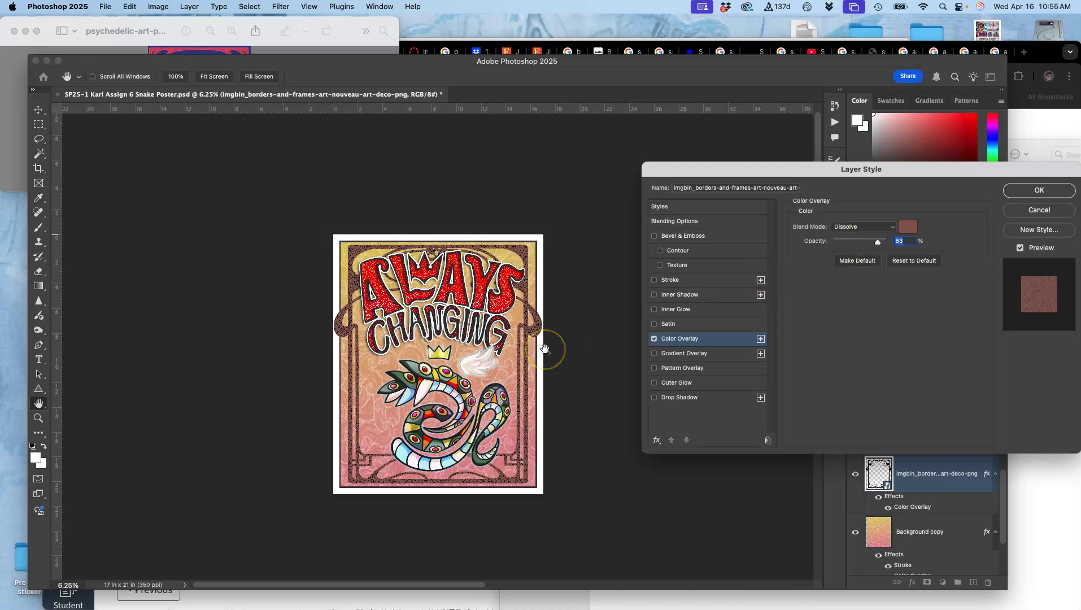
pyautogui.scroll(3, 544, 348)
pyautogui.scroll(1, 275, 295)
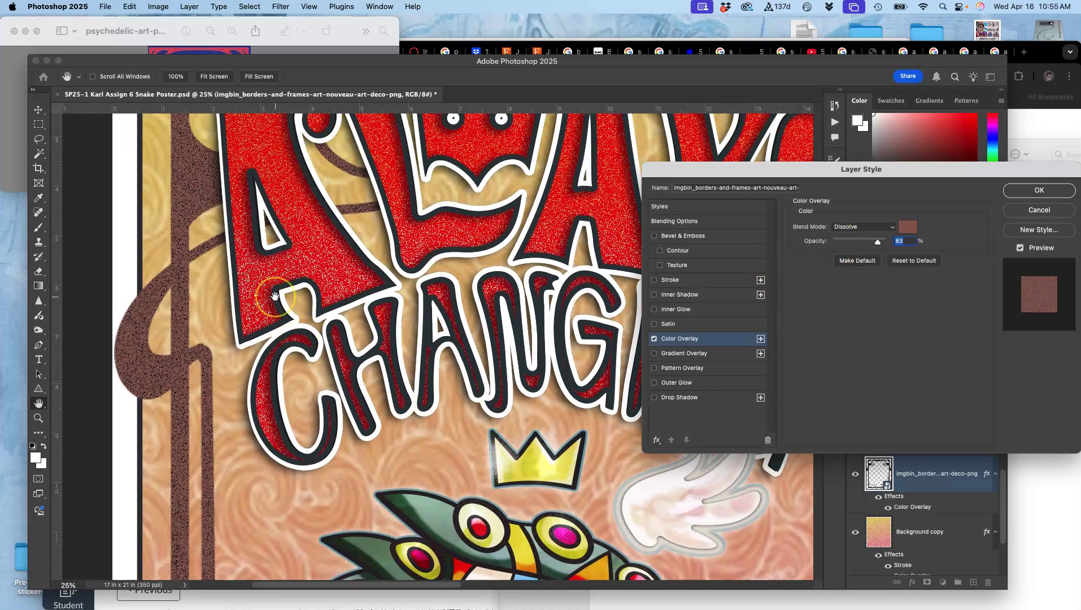
# - Review the speckled border across the whole poster and apply its Color Overlay effect
pyautogui.hscroll(10, 275, 295)
pyautogui.scroll(-5, 275, 296)
pyautogui.scroll(-1, 275, 295)
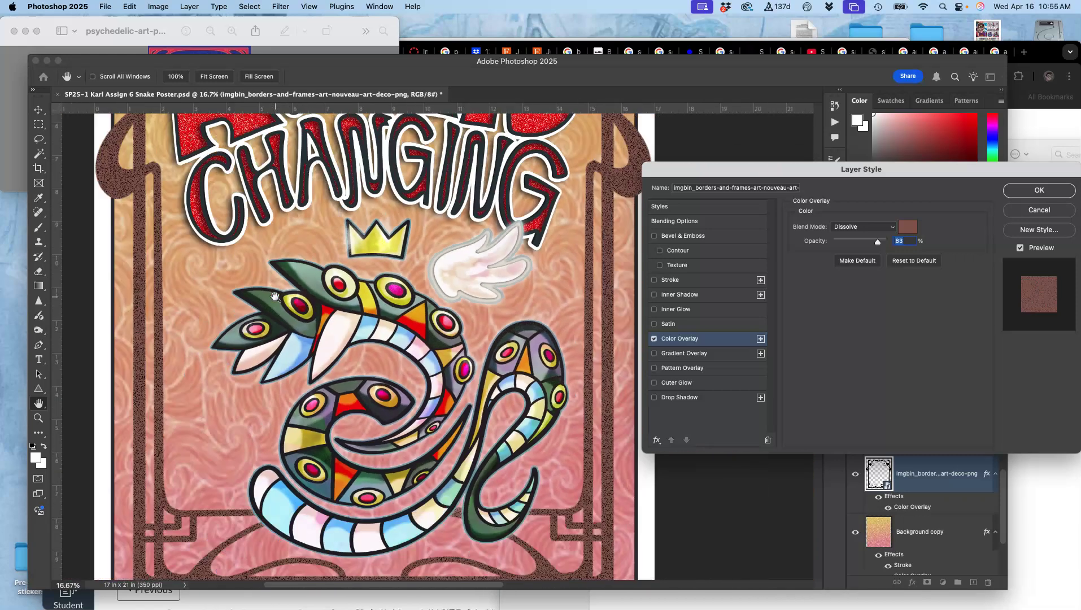
pyautogui.scroll(-1, 275, 295)
pyautogui.scroll(3, 275, 296)
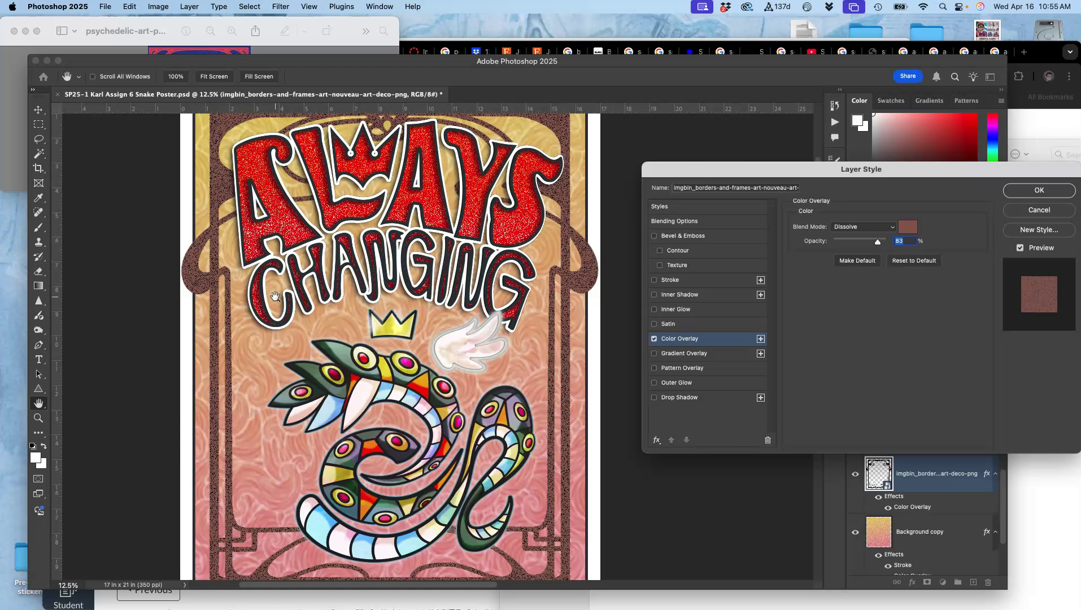
pyautogui.scroll(-1, 275, 296)
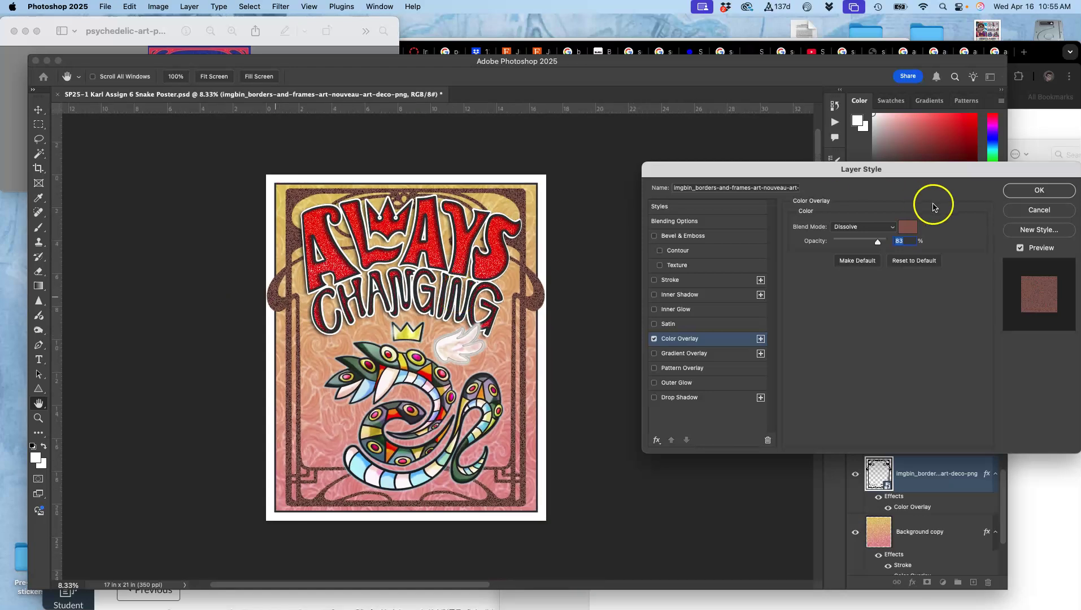
pyautogui.click(1029, 192)
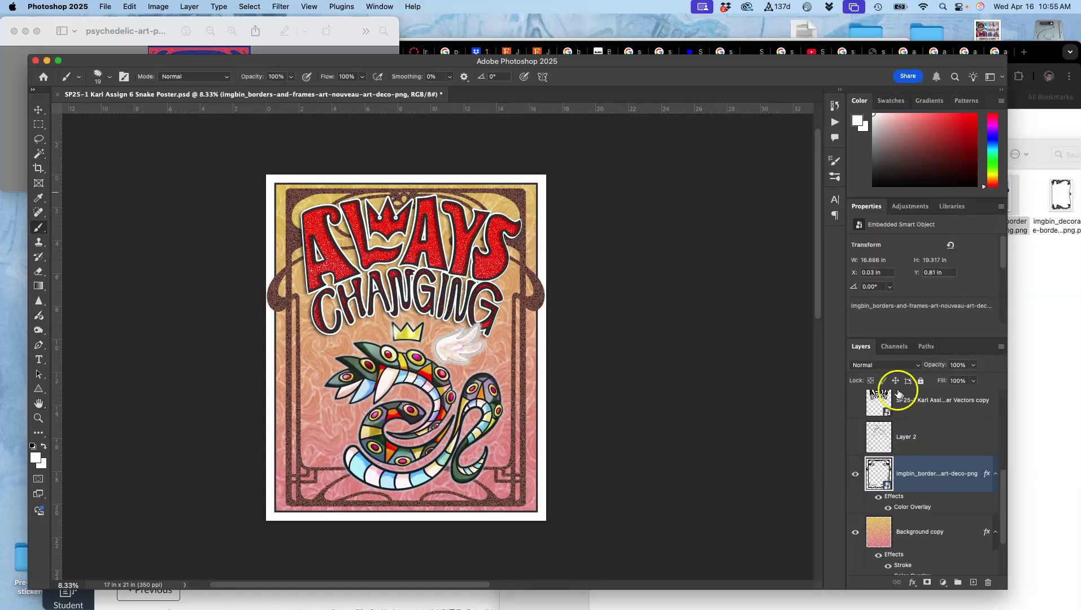
# - Try the Overlay blend mode on the border layer at 85% opacity and return the blend mode to Normal
pyautogui.click(882, 364)
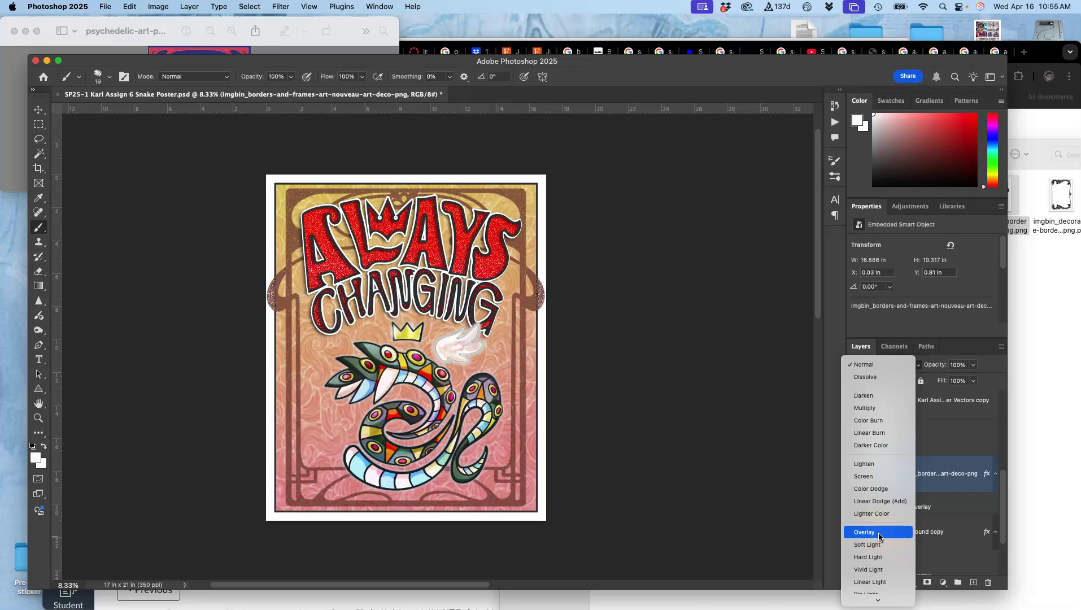
pyautogui.click(879, 533)
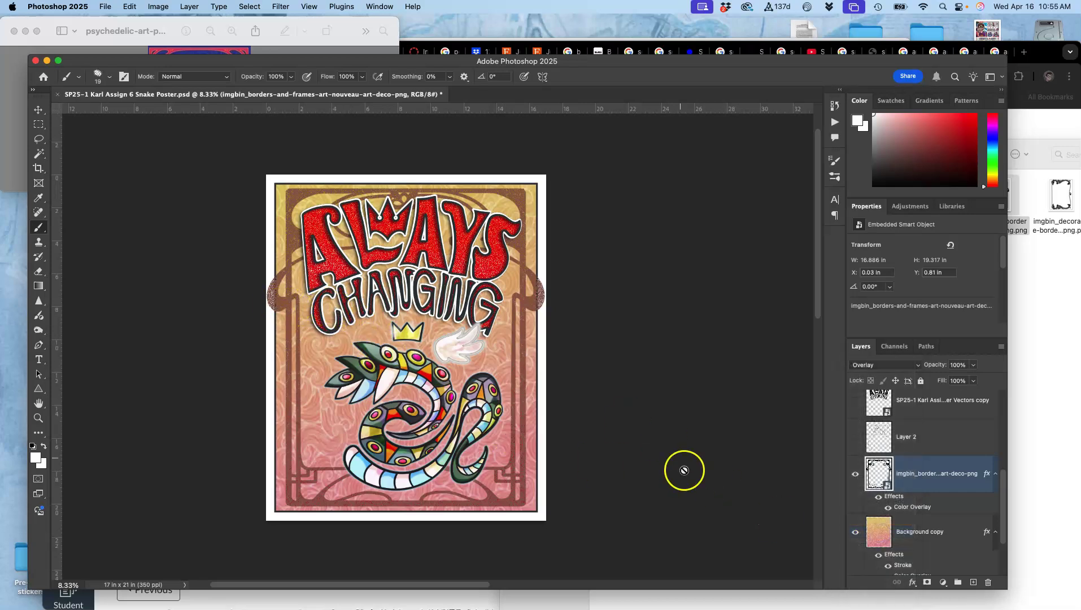
pyautogui.press('super+0')
pyautogui.press('super+equal')
pyautogui.press('super+equal')
pyautogui.press('super+equal')
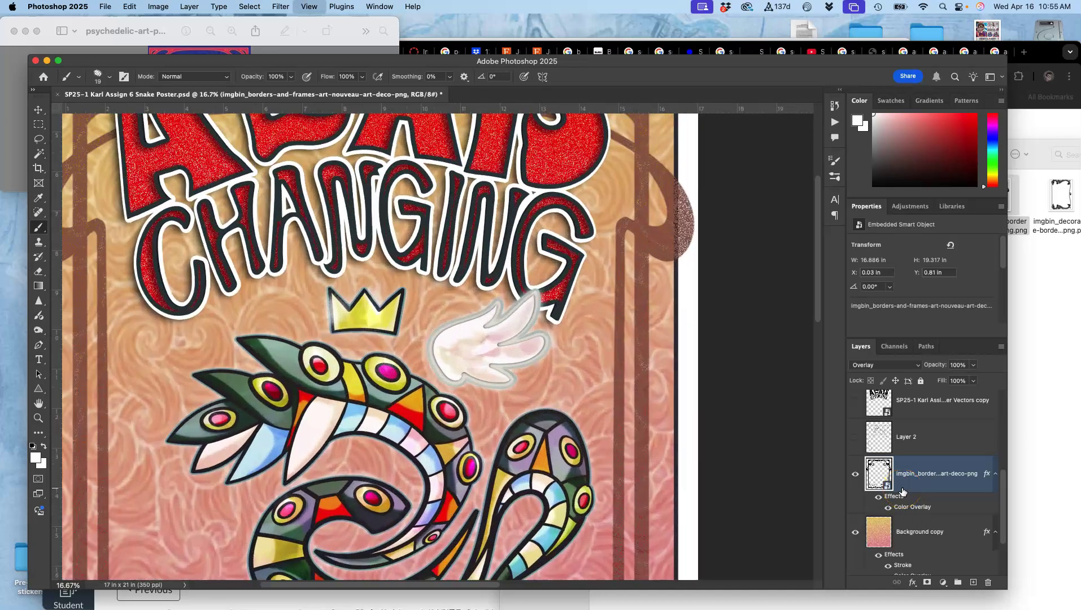
pyautogui.scroll(-15, 671, 387)
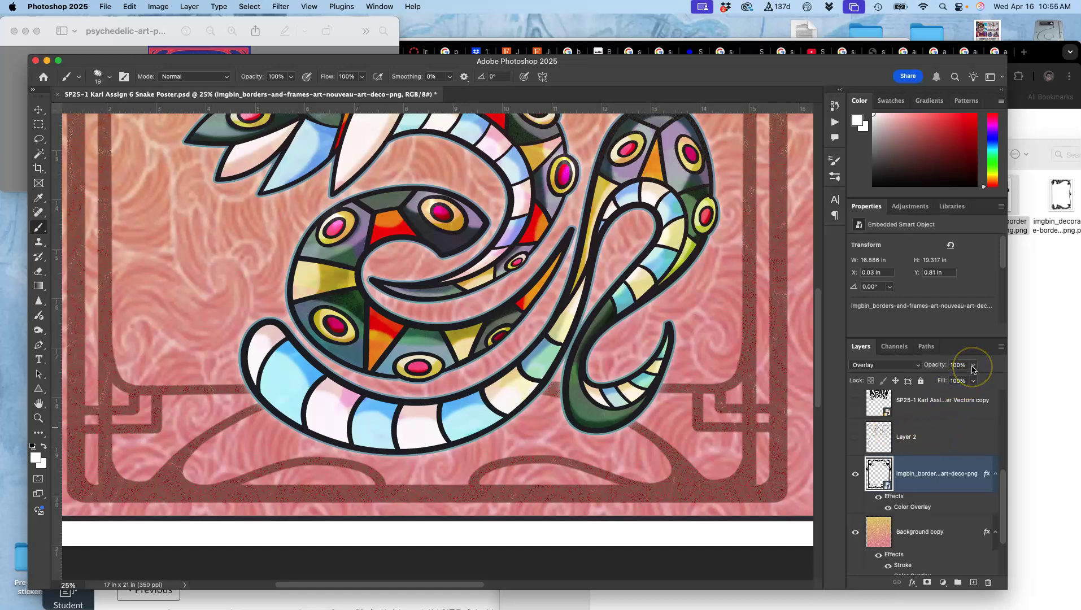
pyautogui.moveTo(968, 380); pyautogui.dragTo(961, 380)
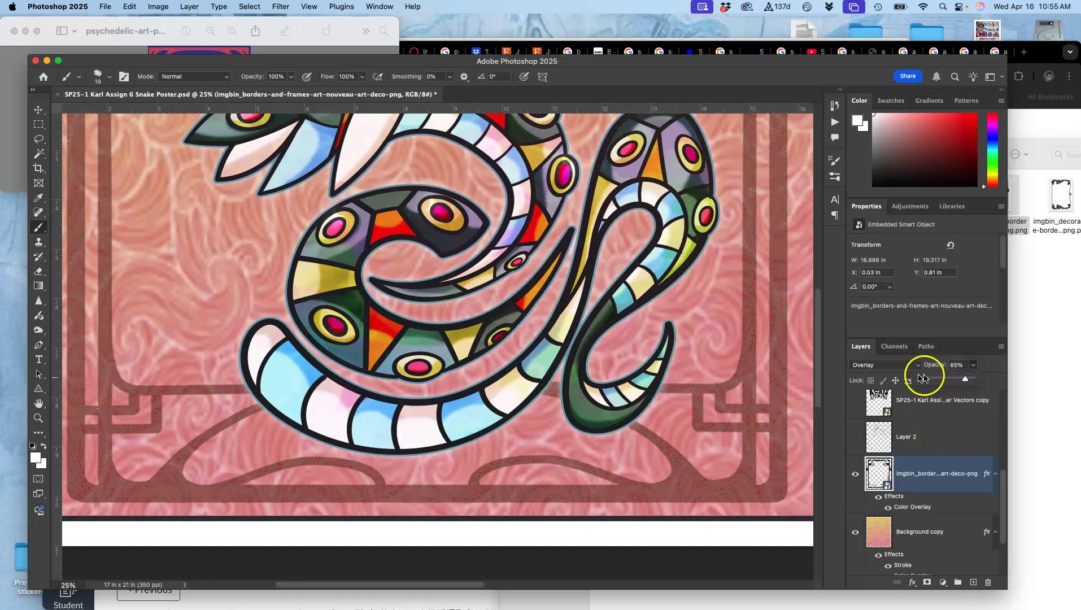
pyautogui.click(886, 366)
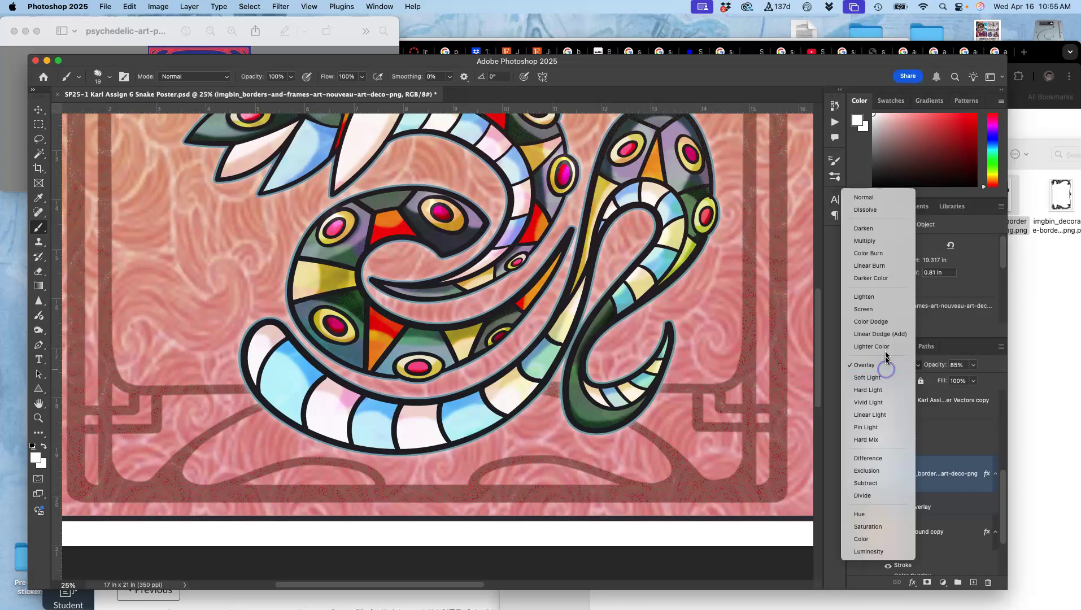
pyautogui.click(876, 198)
# - Examine the border around the lettering and snake up close, and compare the whole poster with the border hidden and shown
pyautogui.scroll(10, 751, 296)
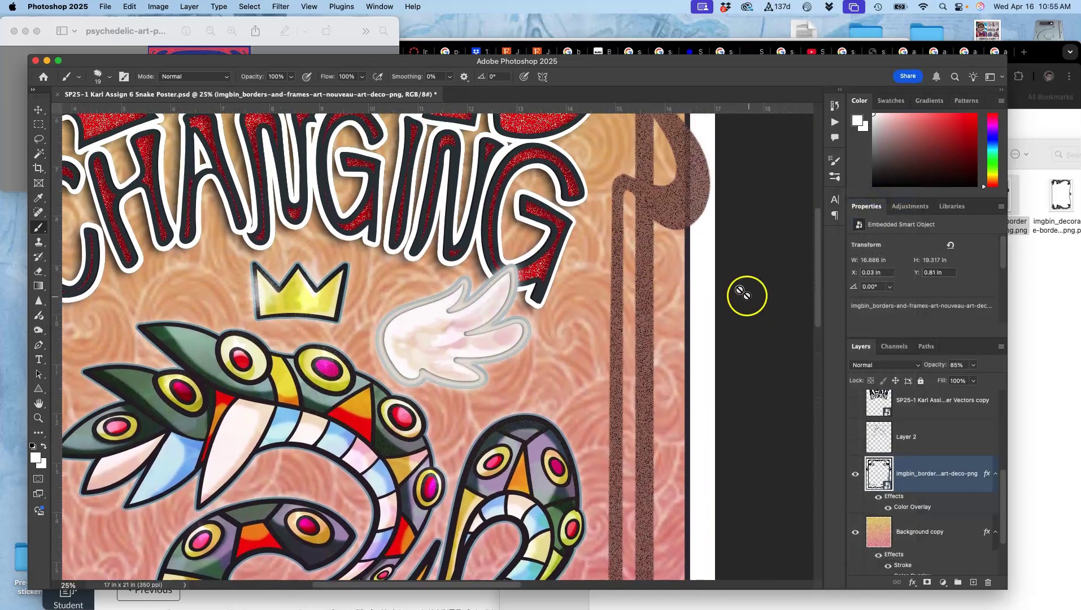
pyautogui.hscroll(-5, 672, 280)
pyautogui.scroll(2, 672, 280)
pyautogui.scroll(-3, 672, 280)
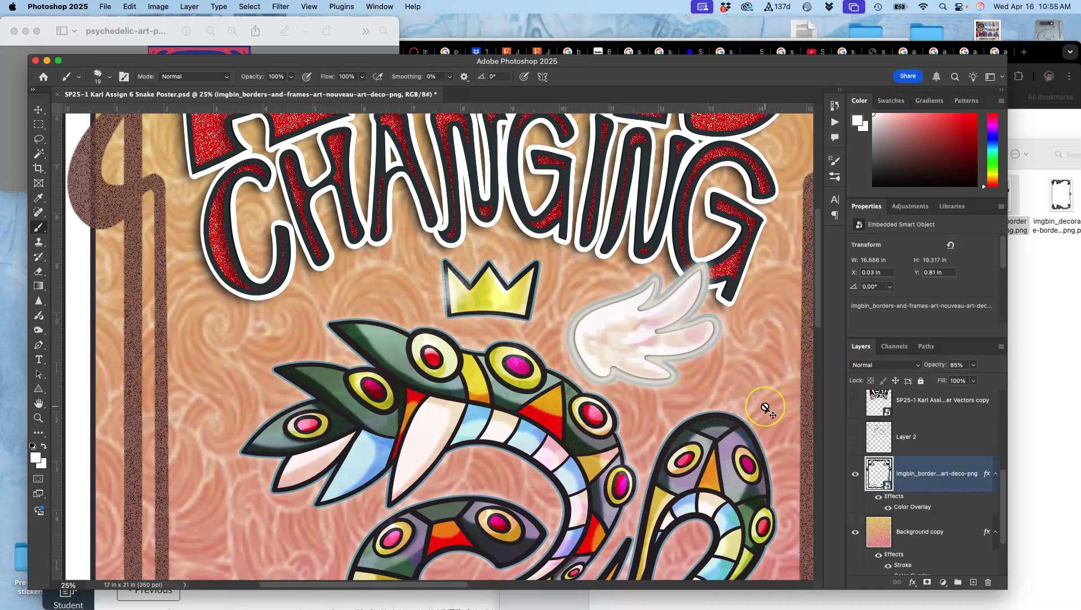
pyautogui.press('super+minus')
pyautogui.press('super+minus')
pyautogui.press('super+minus')
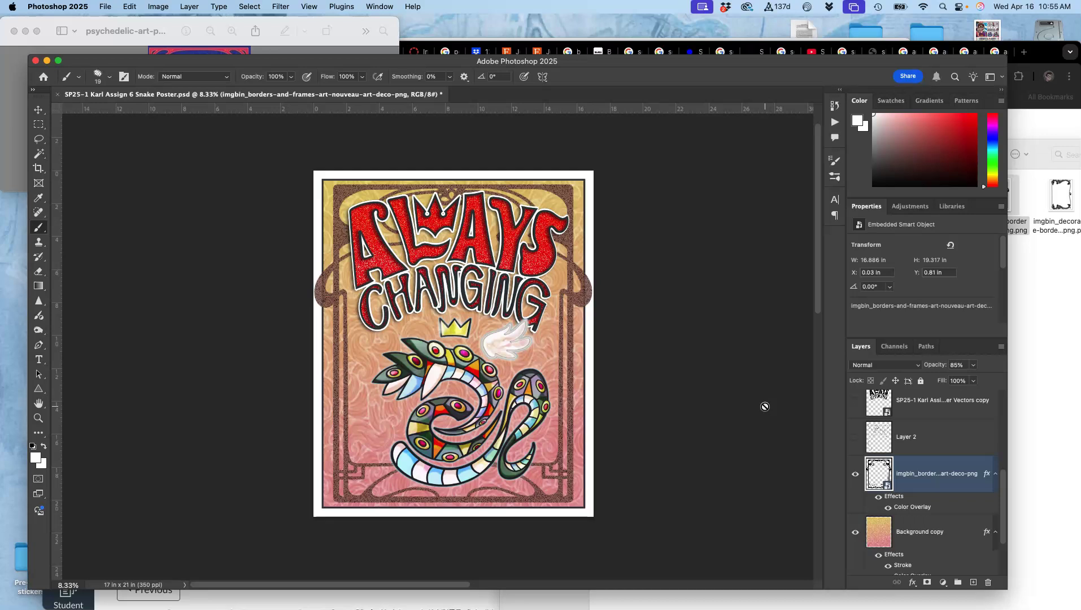
pyautogui.click(855, 475)
pyautogui.click(854, 476)
# - Add a Stroke effect to the border layer in the muted blue 478ea2, starting from a light blue sampled from the snake
pyautogui.doubleClick(902, 497)
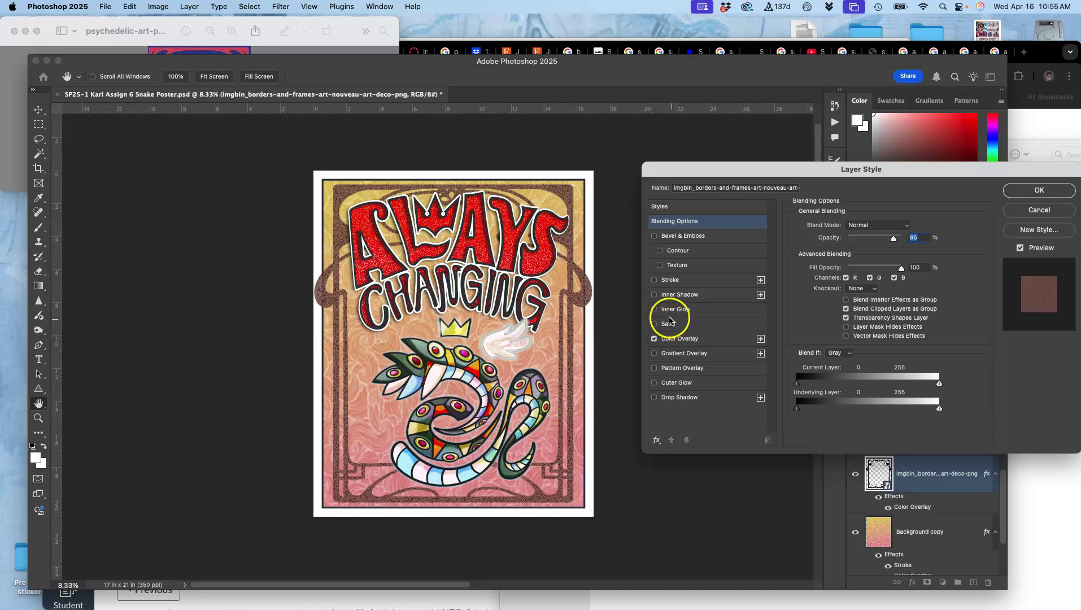
pyautogui.click(654, 280)
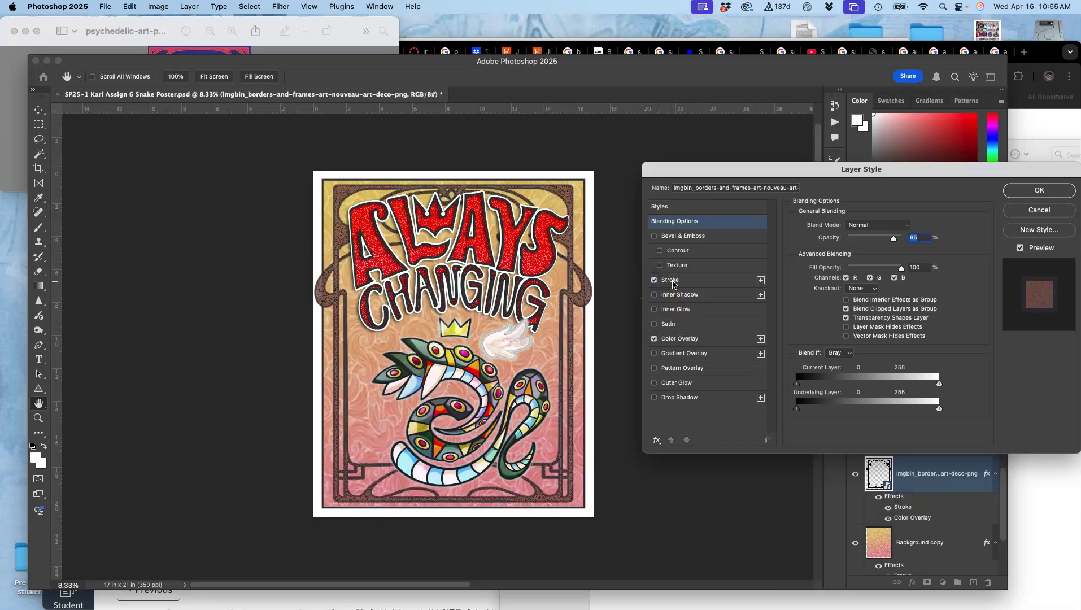
pyautogui.click(672, 281)
pyautogui.click(821, 308)
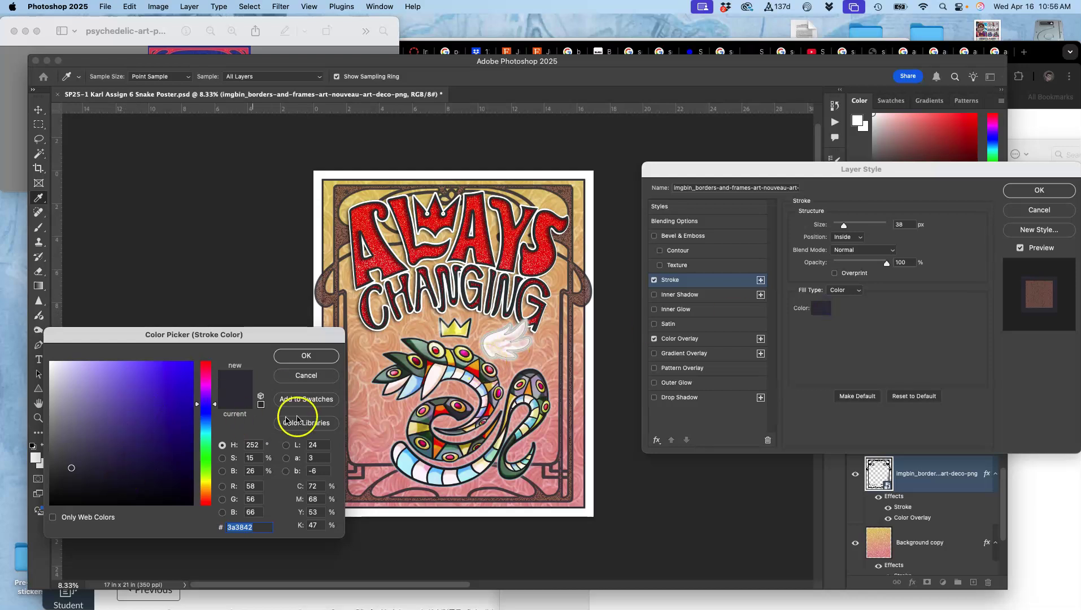
pyautogui.click(406, 452)
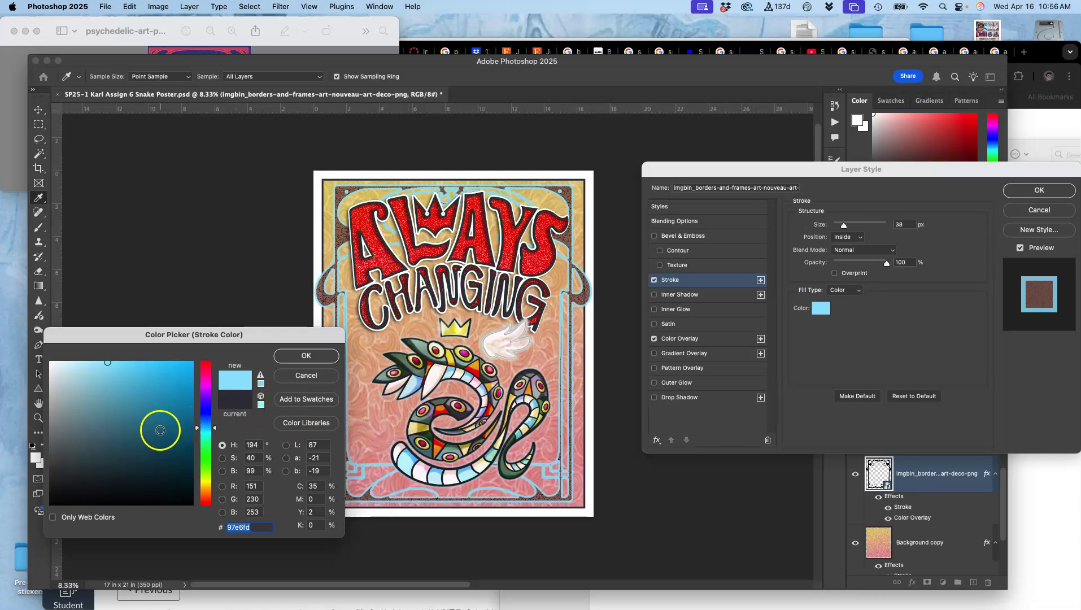
pyautogui.click(160, 430)
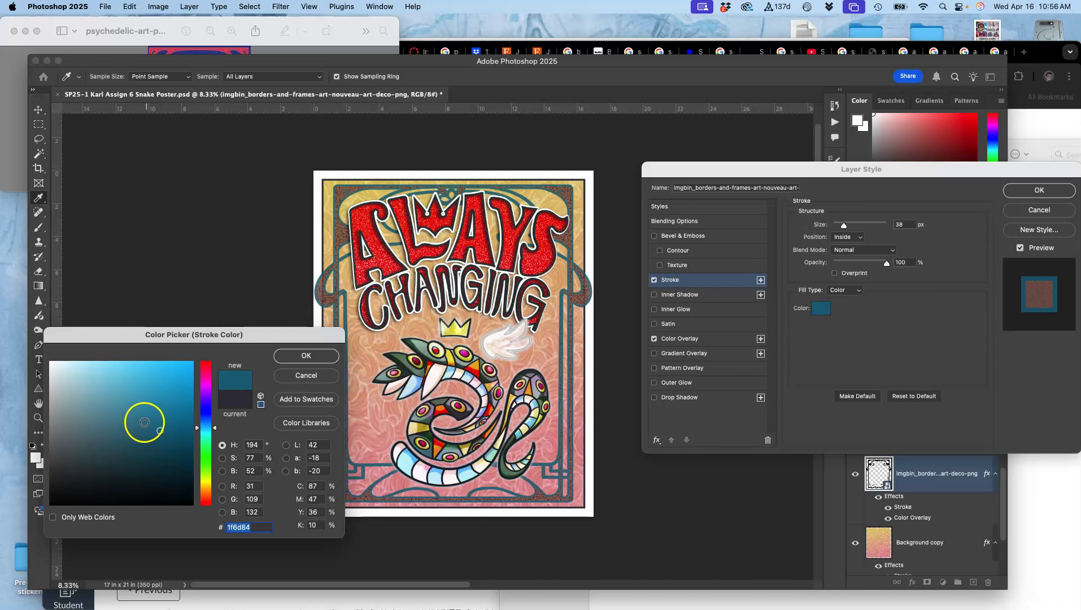
pyautogui.click(141, 424)
pyautogui.click(130, 414)
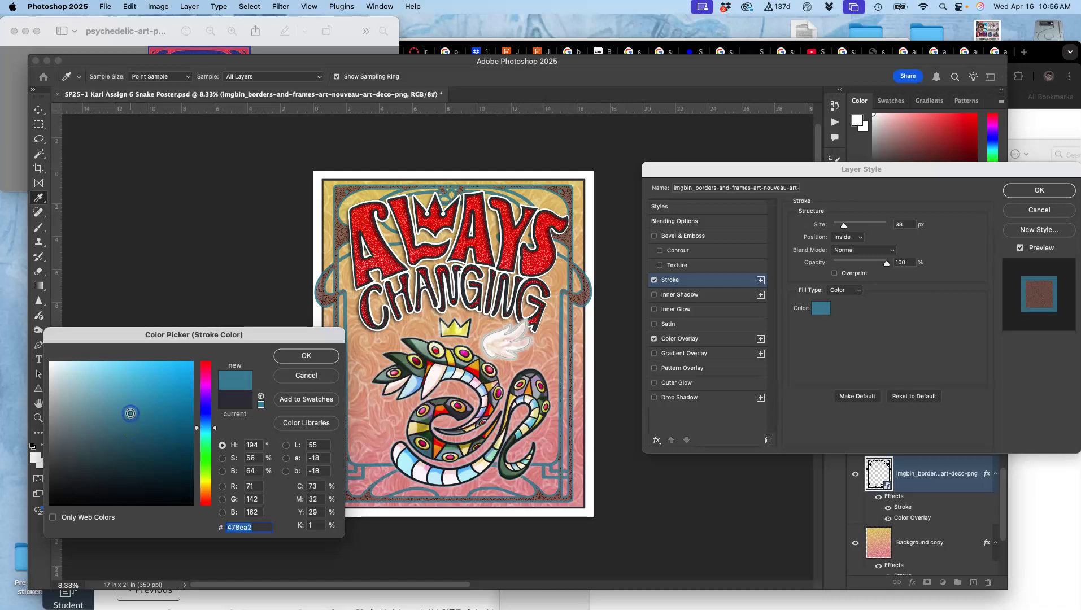
pyautogui.click(285, 355)
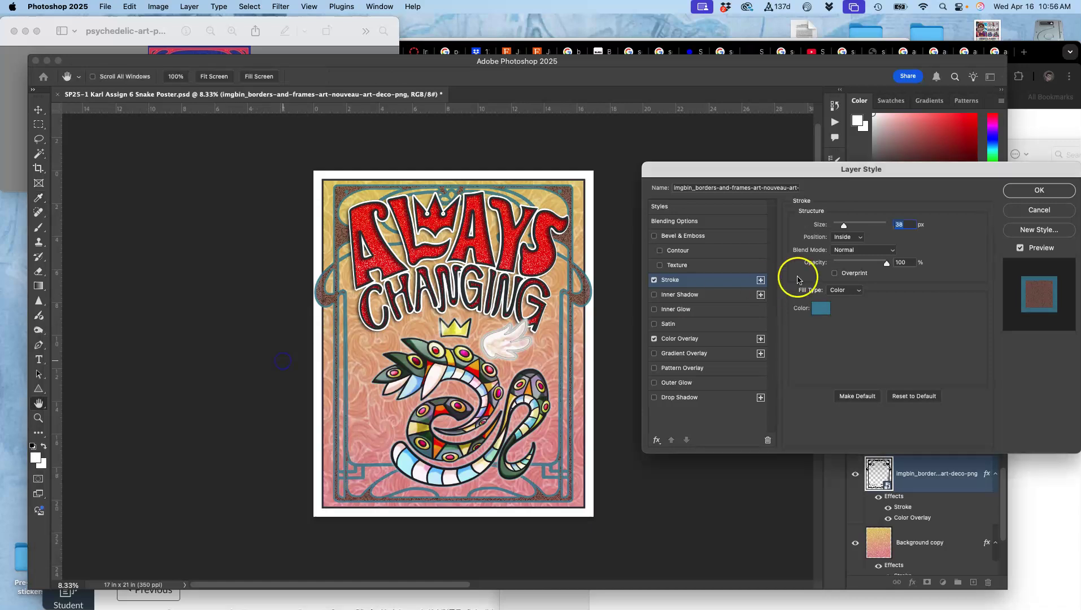
# - Set the border's stroke to 51% opacity and 21 px size
pyautogui.moveTo(886, 262); pyautogui.dragTo(854, 266)
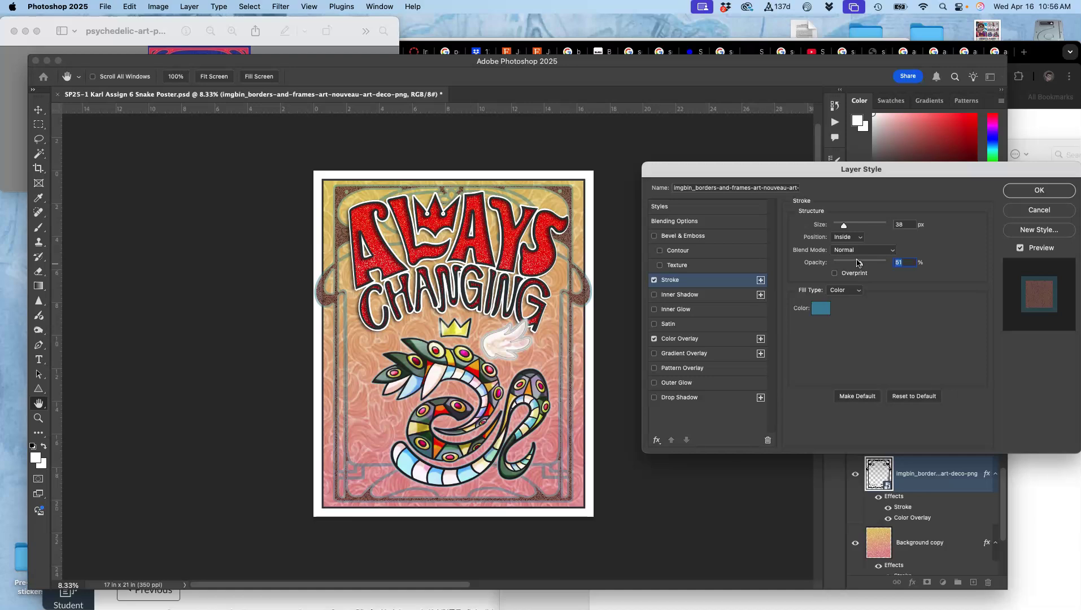
pyautogui.scroll(4, 441, 299)
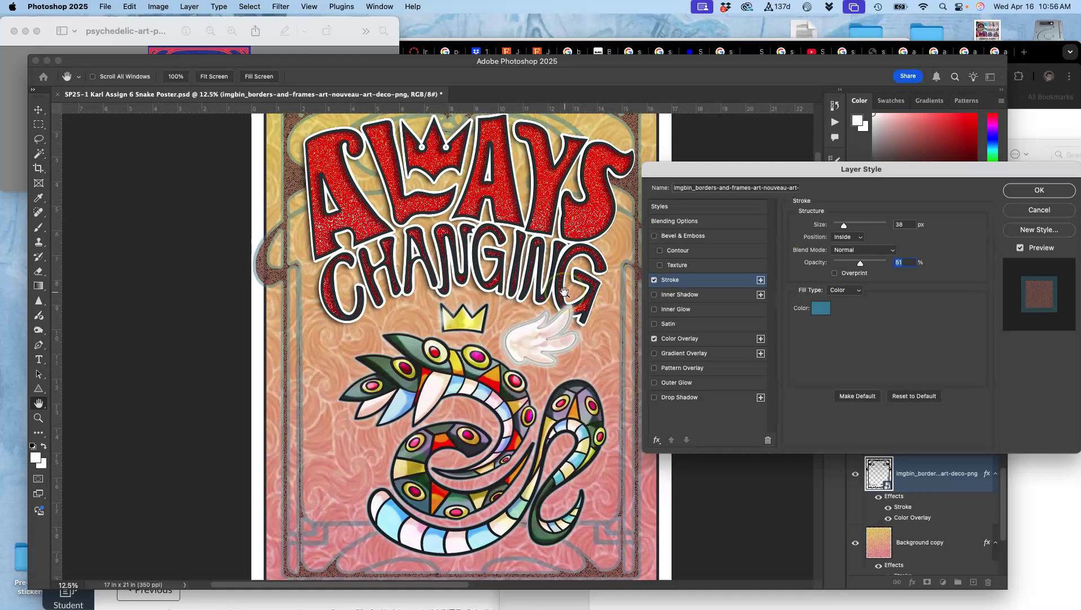
pyautogui.hscroll(-5, 395, 294)
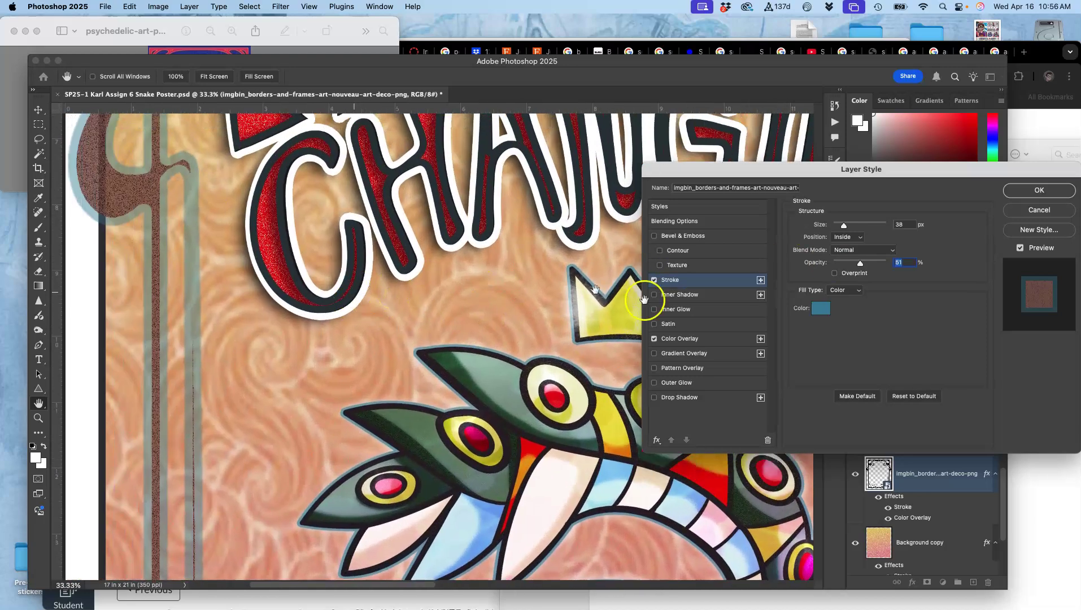
pyautogui.moveTo(850, 230); pyautogui.dragTo(841, 228)
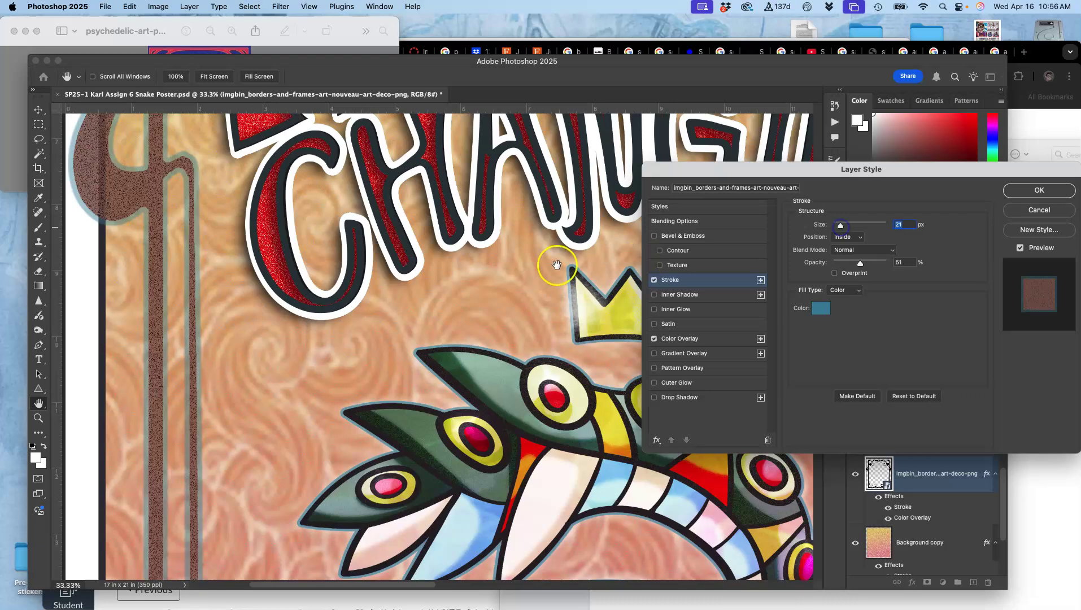
# - Set the border stroke's position to Outside, check it across the poster, and apply the layer style
pyautogui.scroll(10, 556, 264)
pyautogui.hscroll(4, 536, 266)
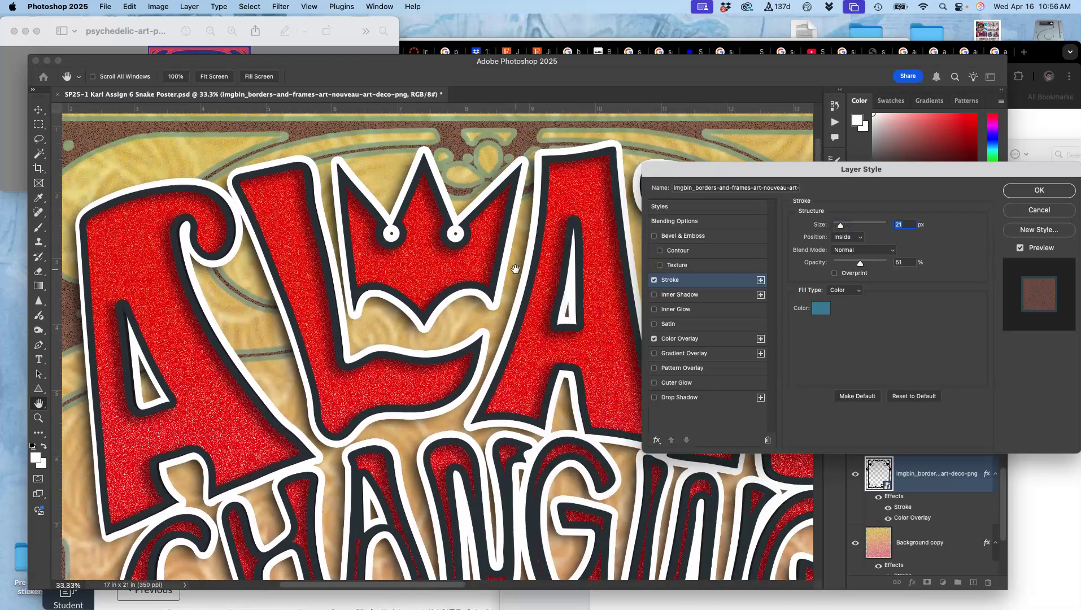
pyautogui.scroll(2, 515, 268)
pyautogui.hscroll(4, 514, 269)
pyautogui.click(848, 237)
pyautogui.click(849, 227)
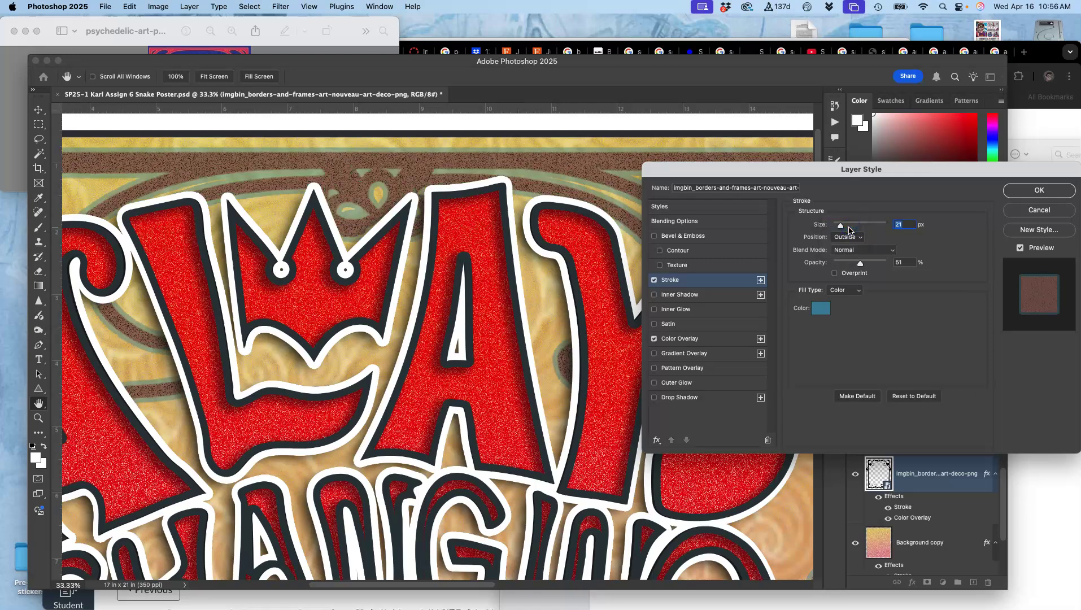
pyautogui.scroll(-2, 547, 296)
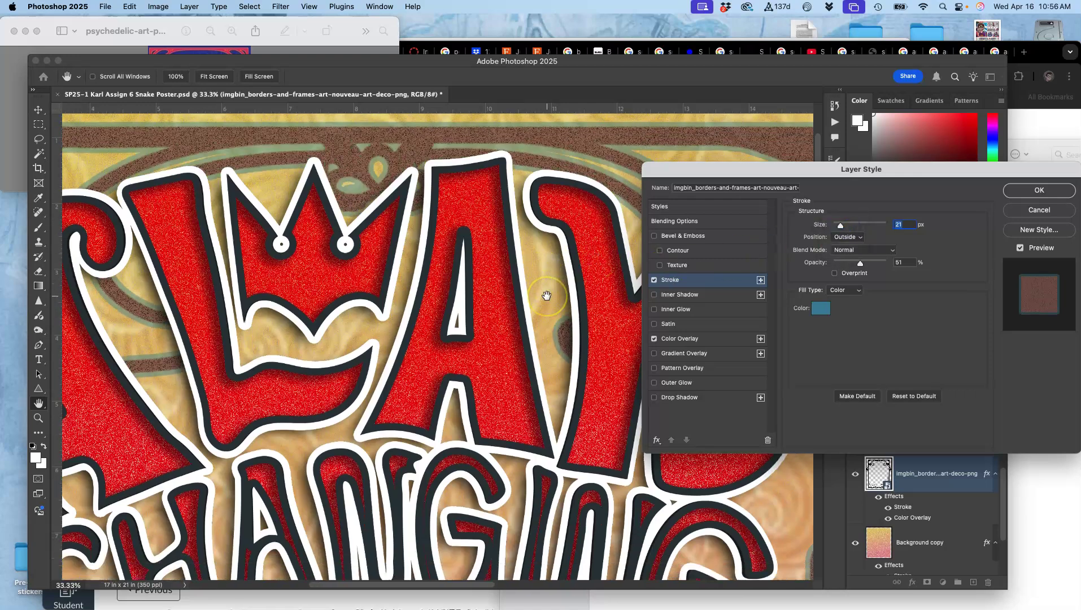
pyautogui.scroll(-5, 546, 296)
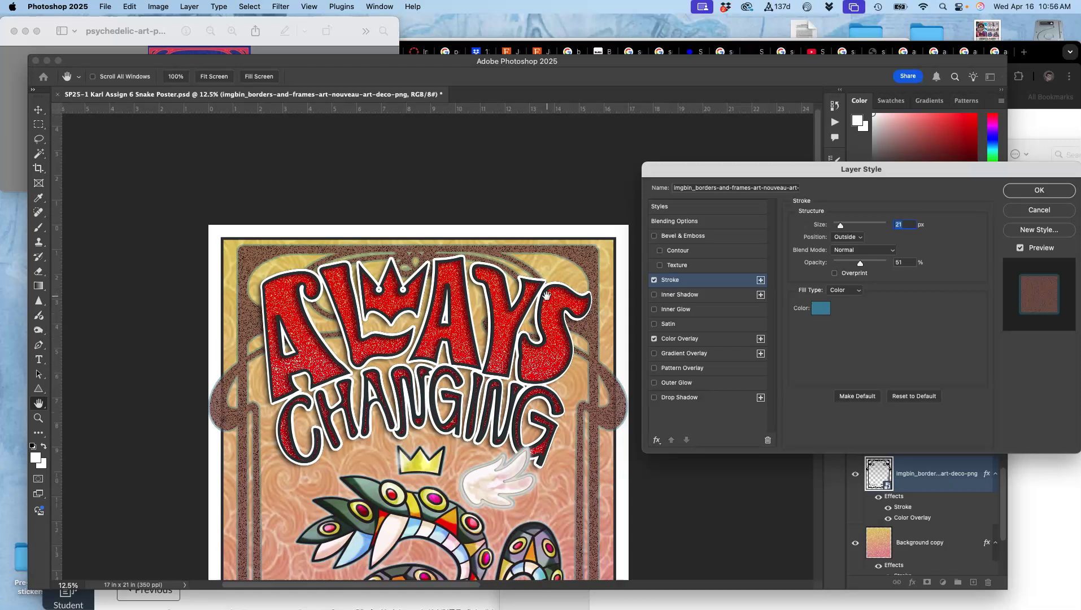
pyautogui.scroll(-1, 546, 296)
pyautogui.scroll(1, 546, 296)
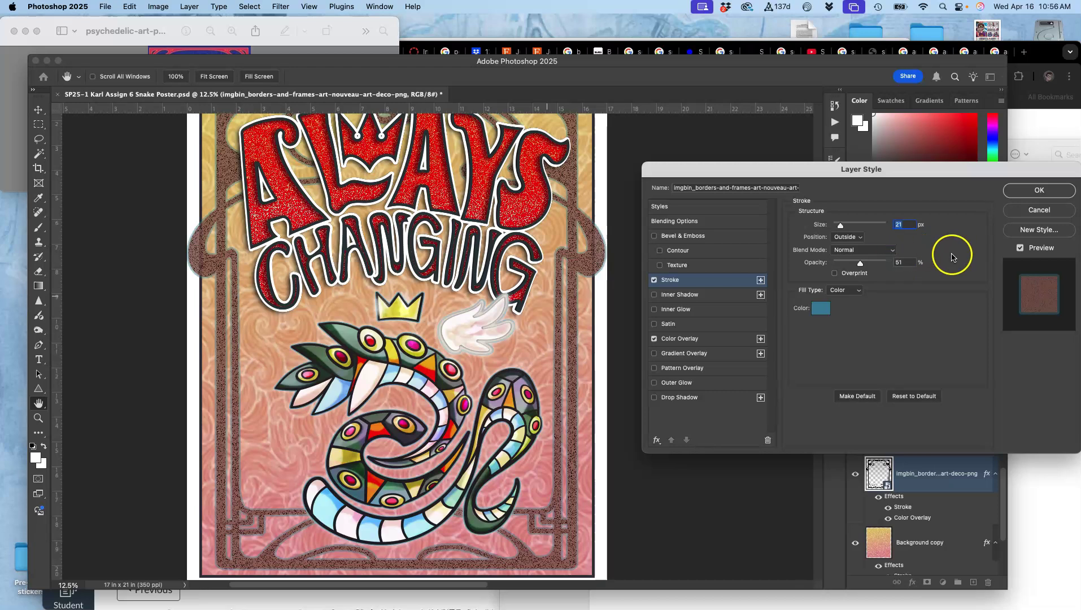
pyautogui.click(1039, 190)
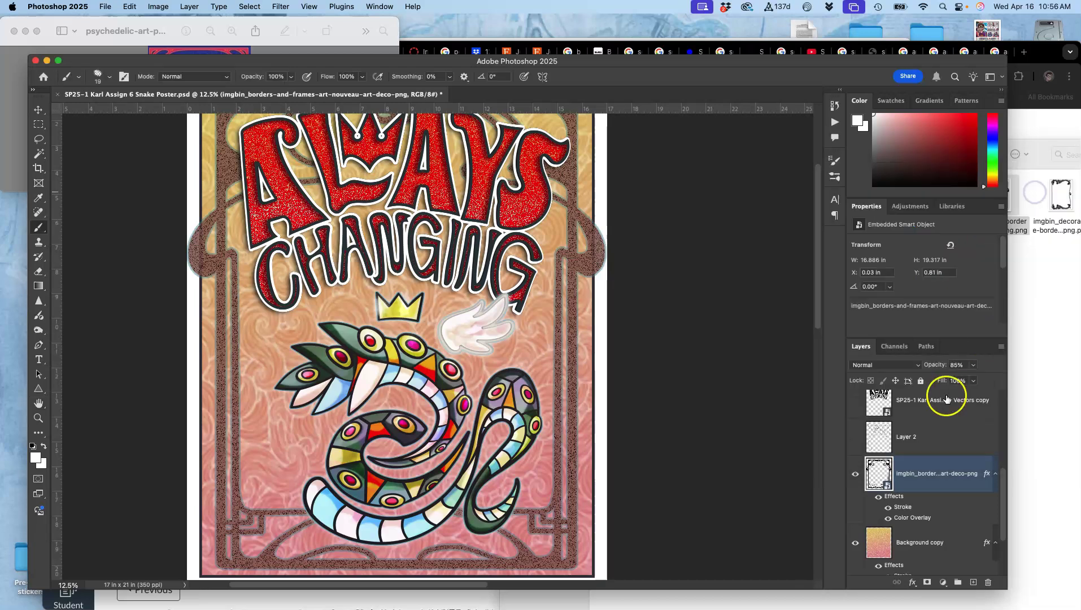
# - Set the border layer's opacity to 100%
pyautogui.click(972, 365)
pyautogui.moveTo(972, 382); pyautogui.dragTo(989, 382)
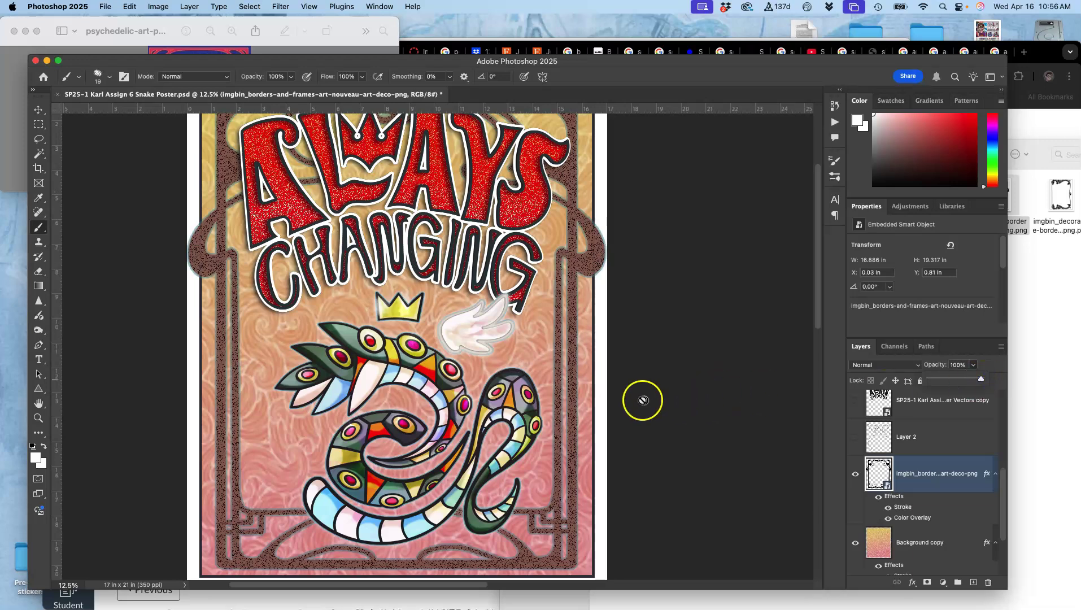